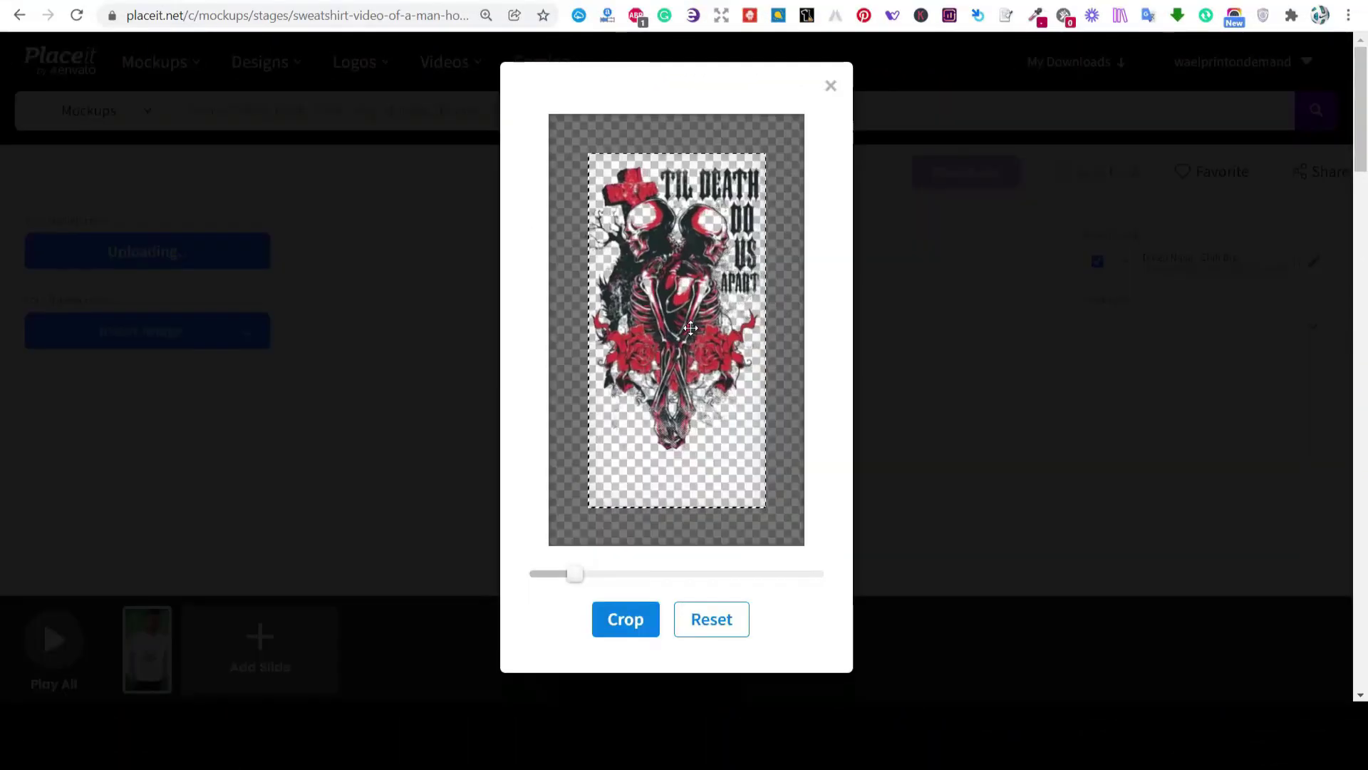
Apply the crop so the skeleton design sits on the man's white sweatshirt.
{"action": "left_click", "coordinate": [636, 620]}
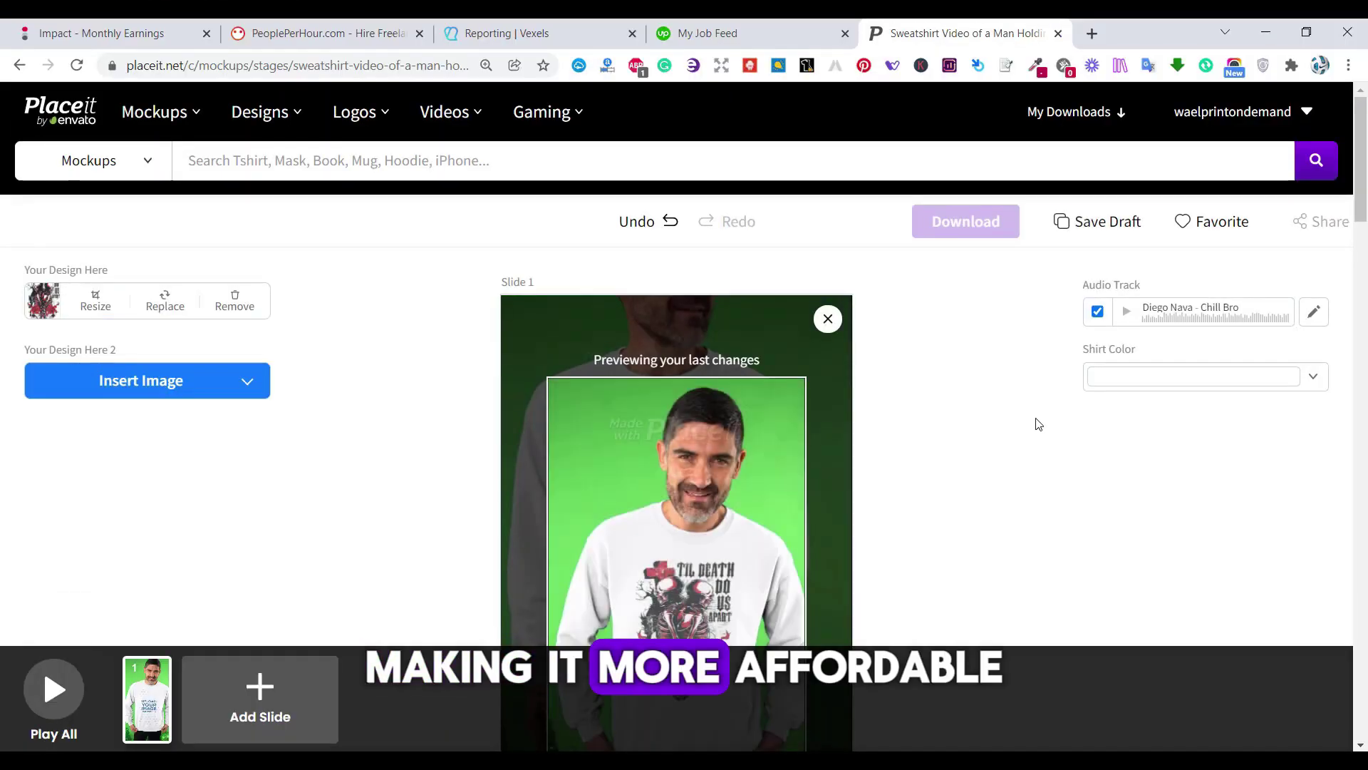
{"action": "scroll", "coordinate": [1017, 431], "scroll_direction": "down", "scroll_amount": 3}
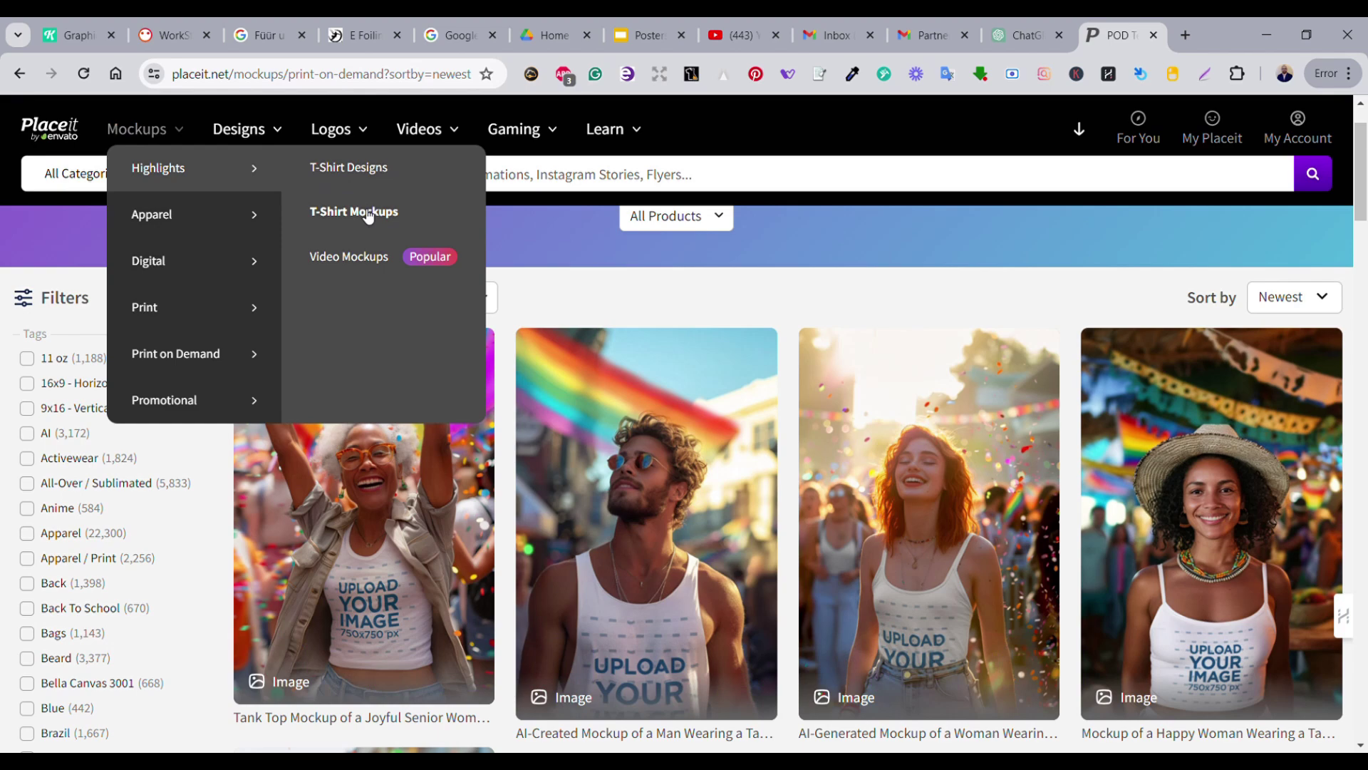
Open the Video Mockups catalogue and browse its merch video templates and filter list.
{"action": "left_click", "coordinate": [357, 259]}
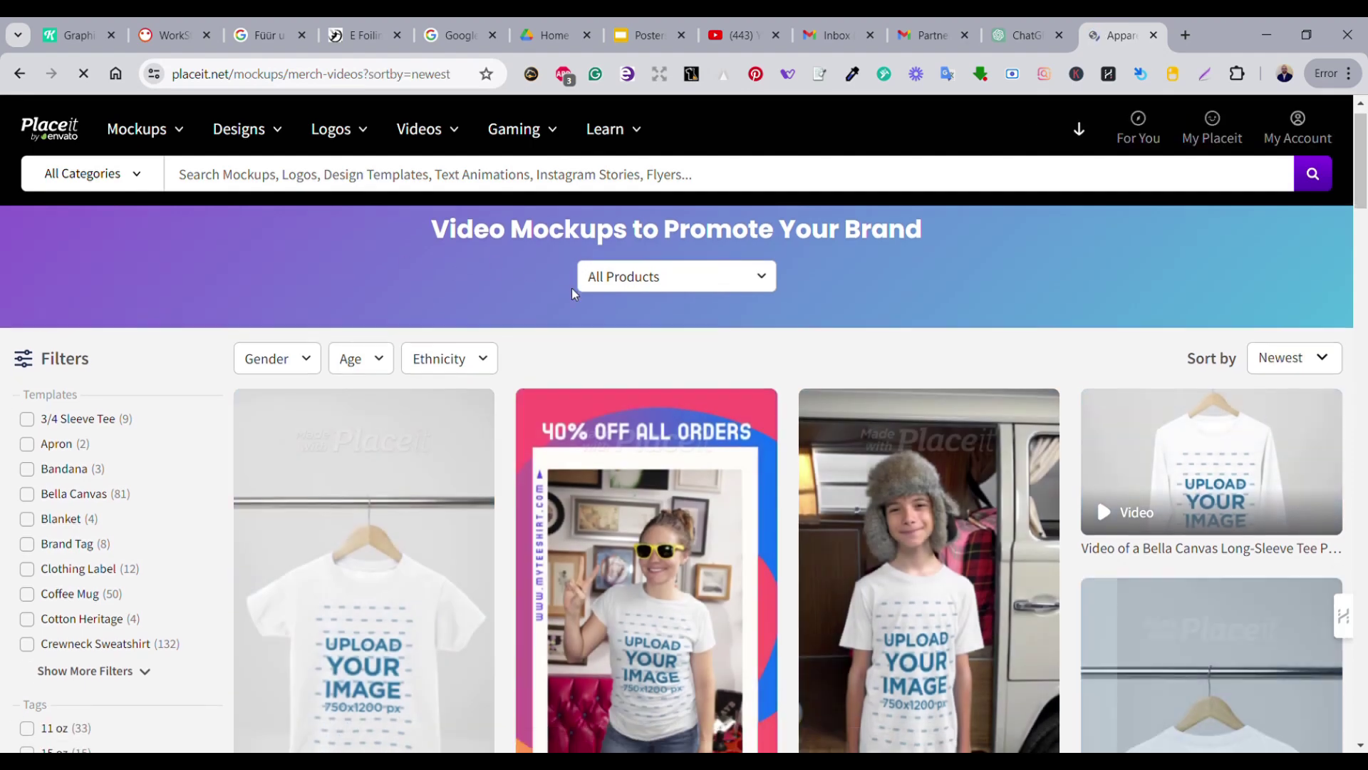
{"action": "scroll", "coordinate": [819, 238], "scroll_direction": "down", "scroll_amount": 4}
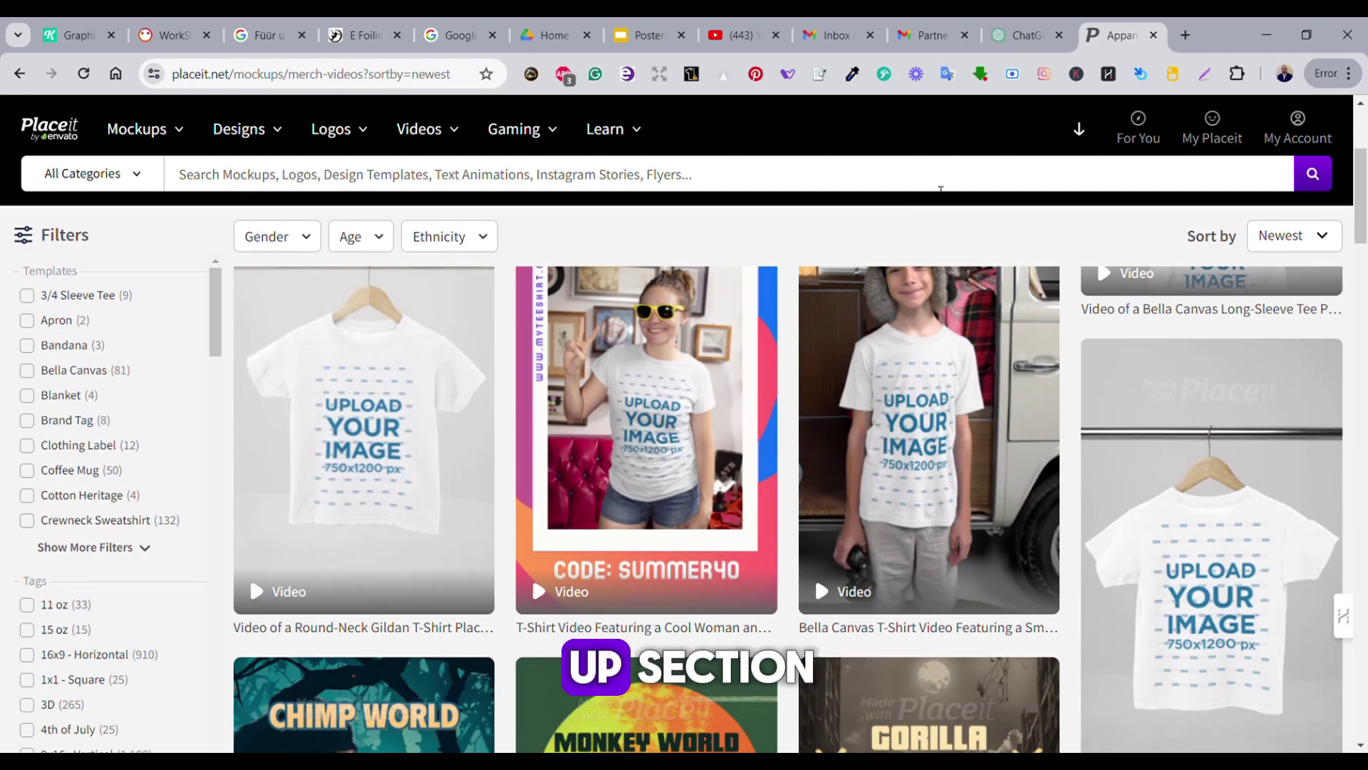
{"action": "scroll", "coordinate": [941, 190], "scroll_direction": "down", "scroll_amount": 3}
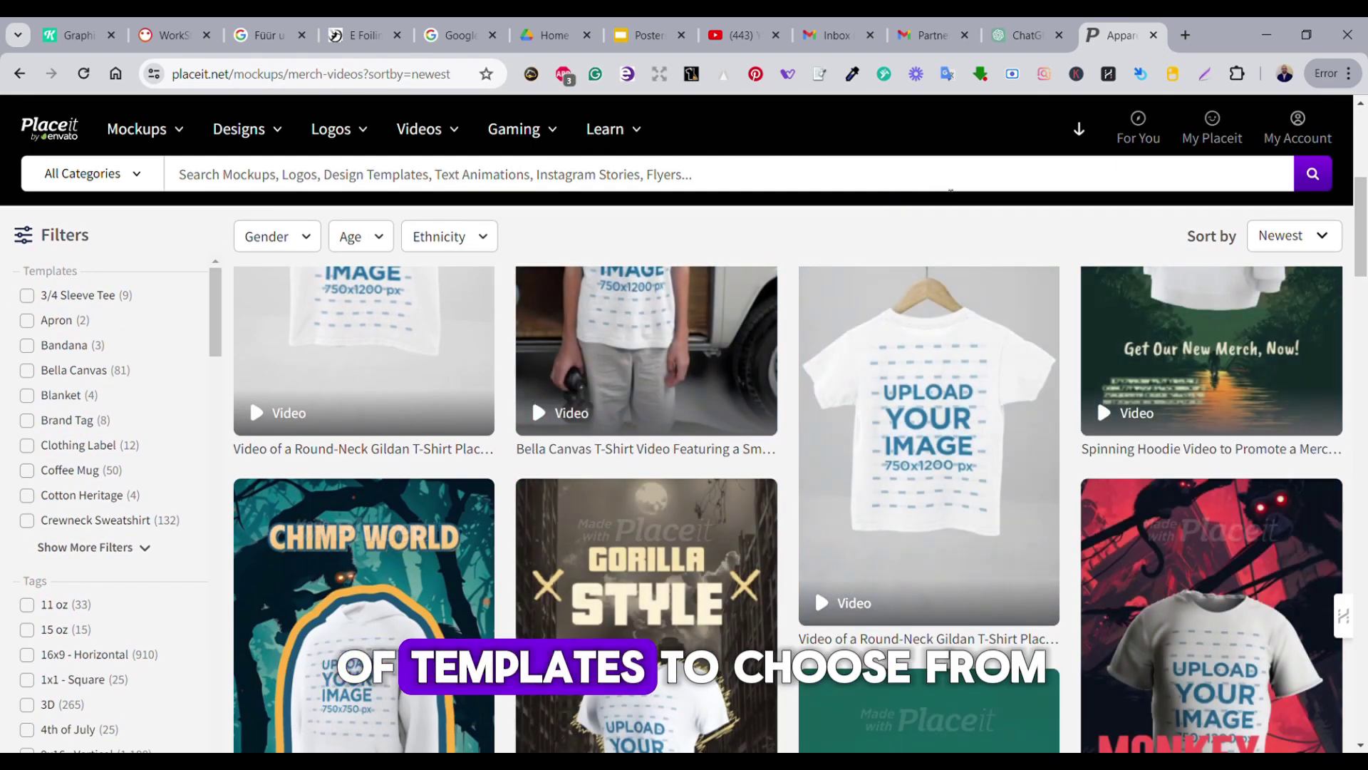
{"action": "scroll", "coordinate": [954, 194], "scroll_direction": "up", "scroll_amount": 4}
{"action": "scroll", "coordinate": [977, 203], "scroll_direction": "down", "scroll_amount": 5}
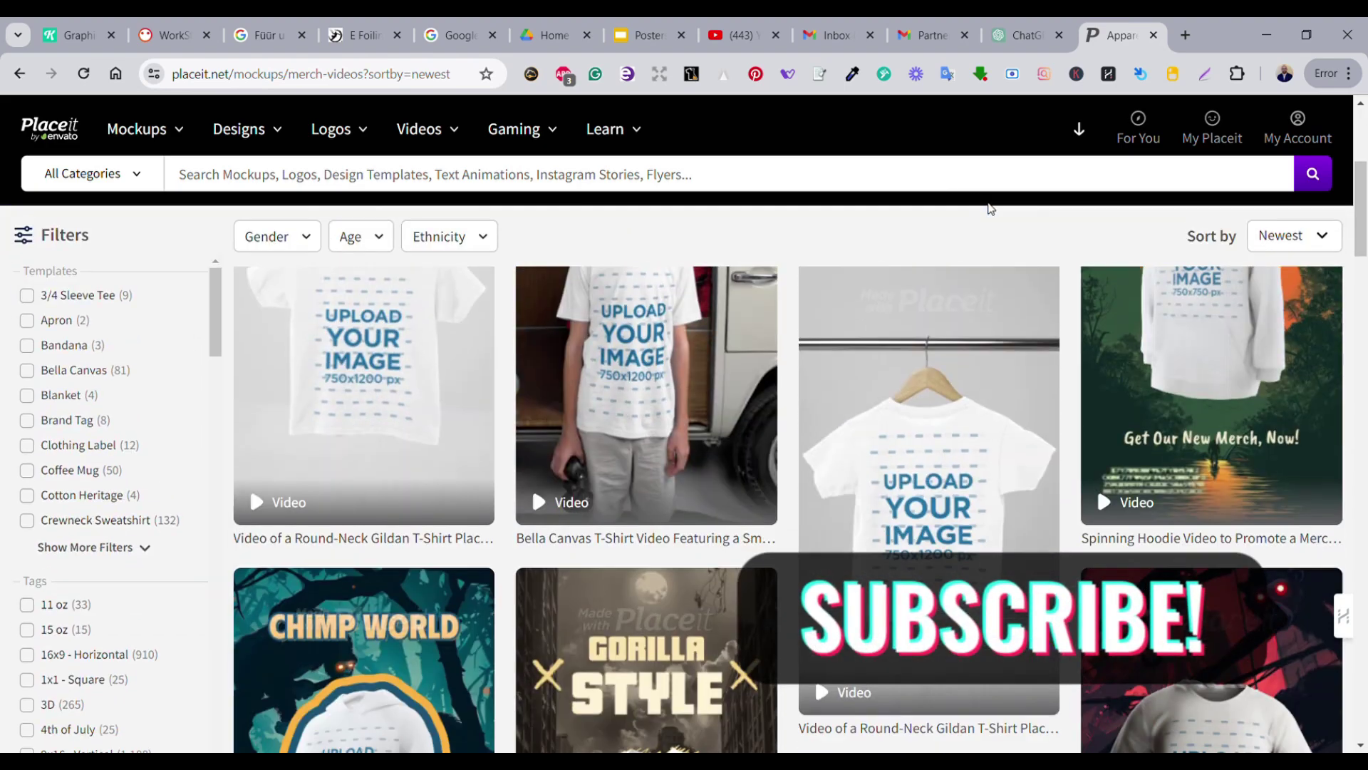
{"action": "scroll", "coordinate": [983, 203], "scroll_direction": "down", "scroll_amount": 10}
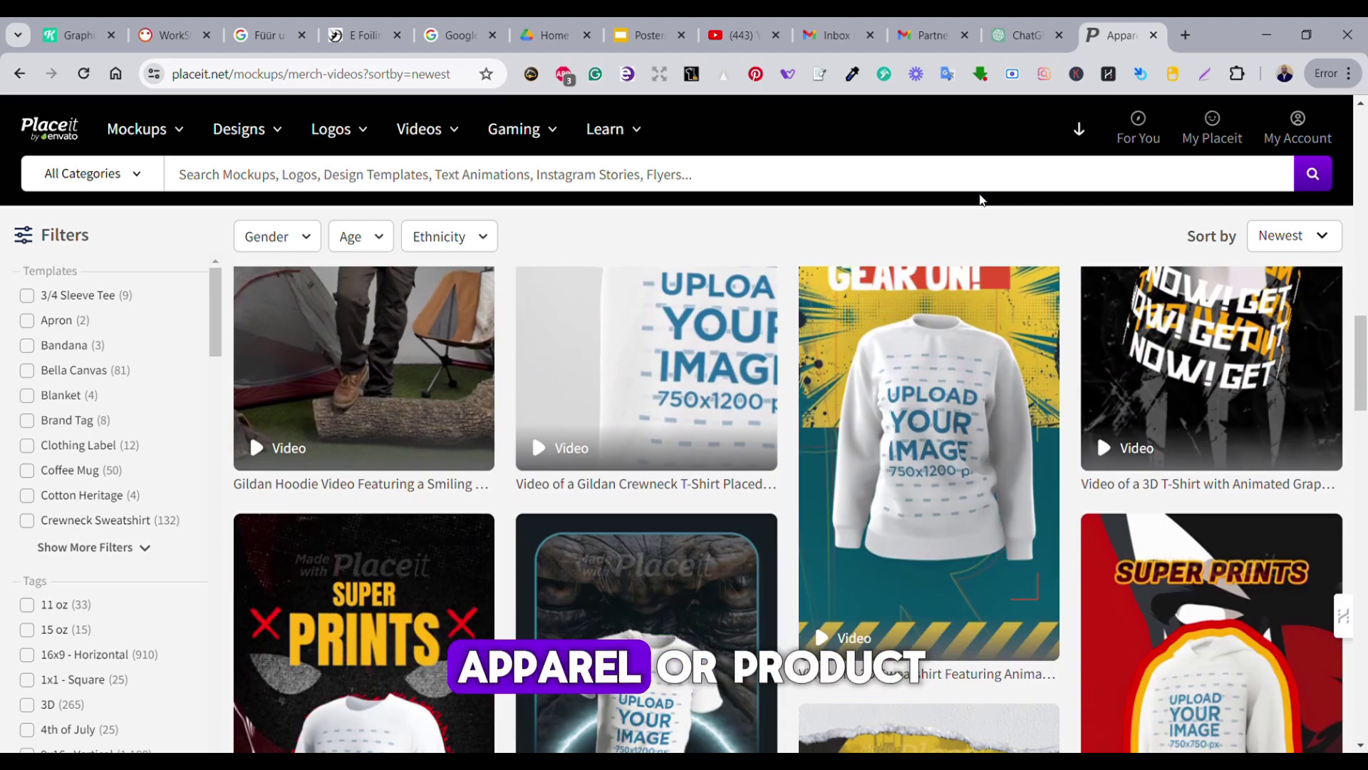
{"action": "scroll", "coordinate": [981, 200], "scroll_direction": "down", "scroll_amount": 10}
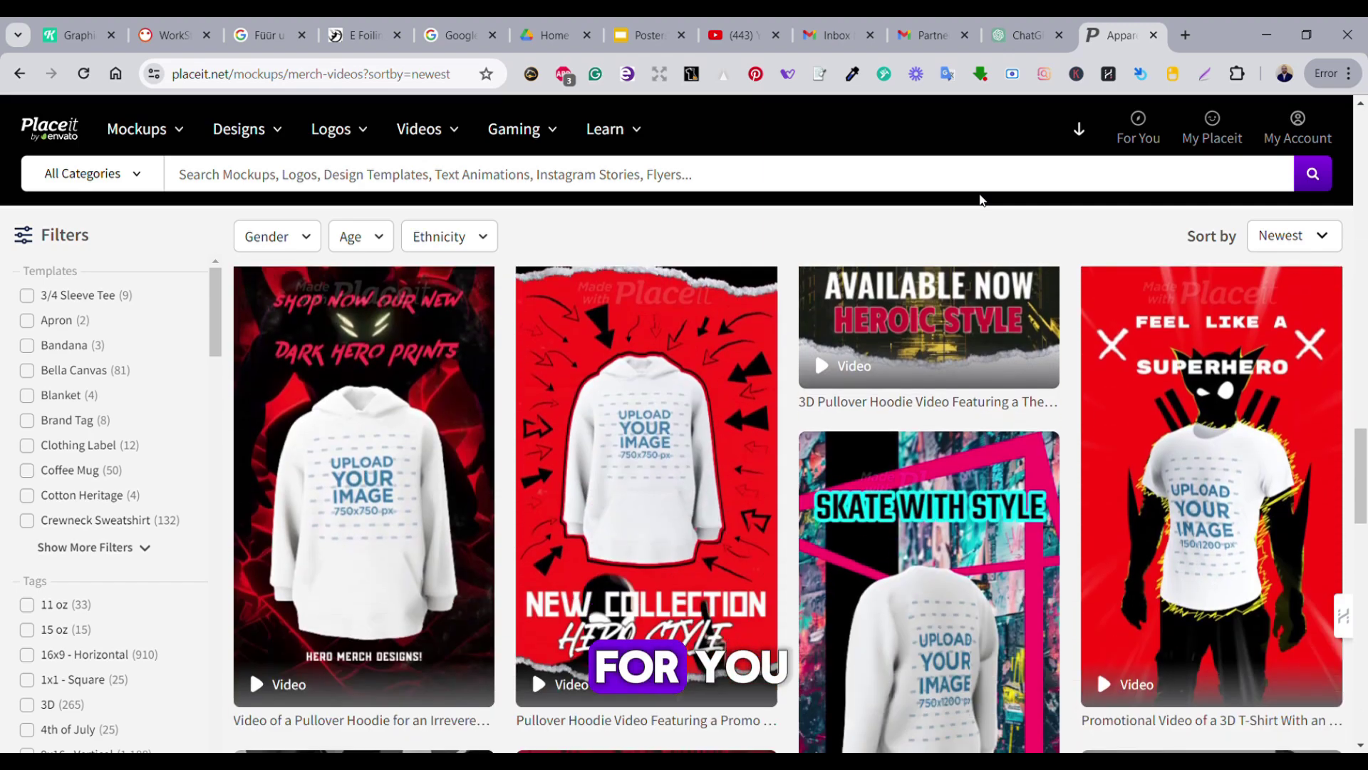
{"action": "scroll", "coordinate": [980, 199], "scroll_direction": "down", "scroll_amount": 7}
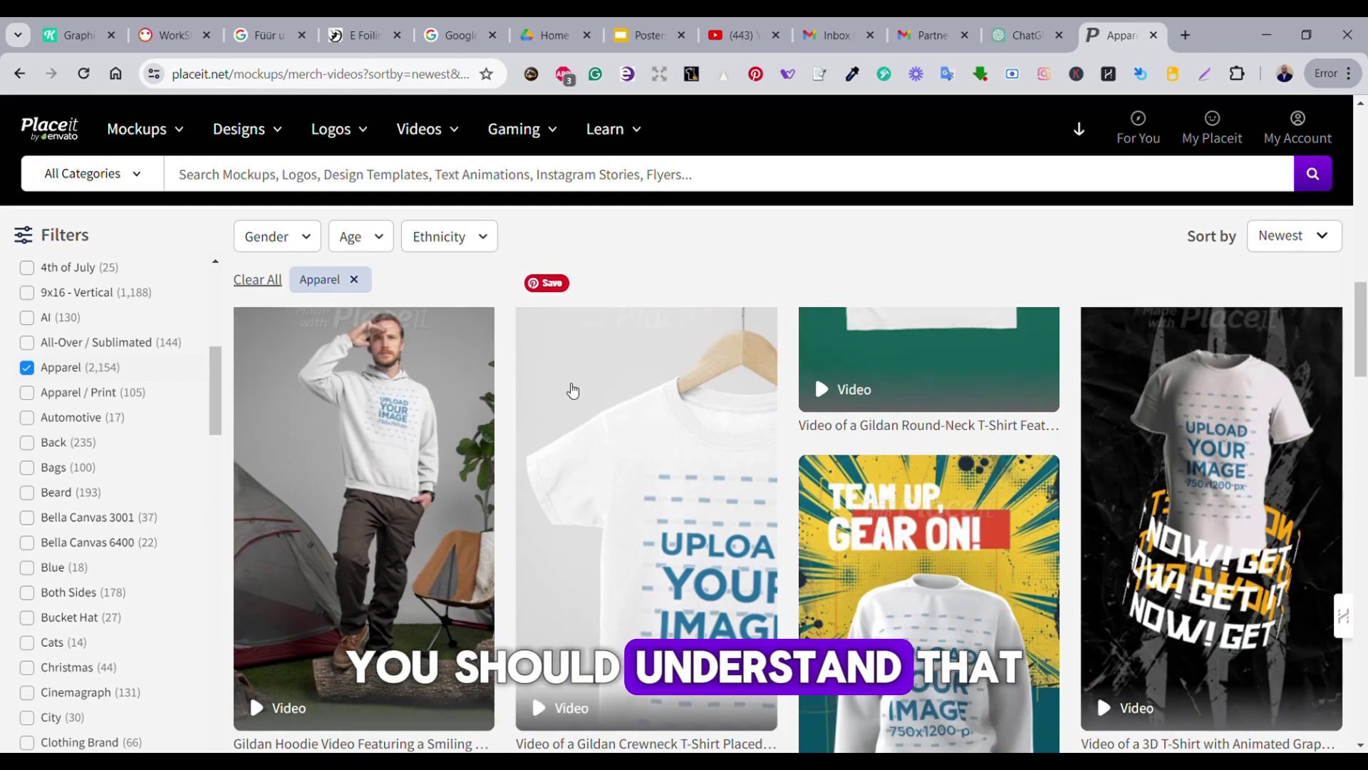
{"action": "scroll", "coordinate": [993, 607], "scroll_direction": "down", "scroll_amount": 10}
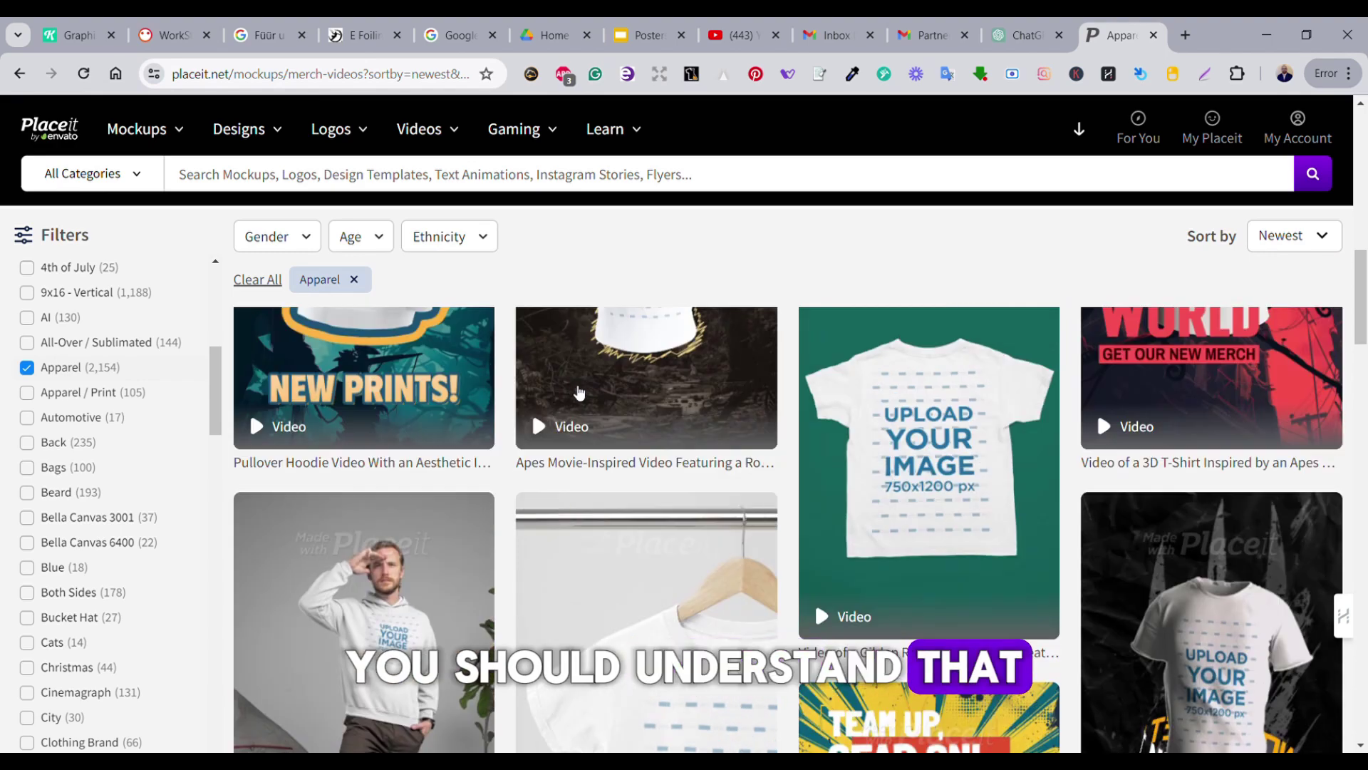
{"action": "scroll", "coordinate": [586, 395], "scroll_direction": "up", "scroll_amount": 10}
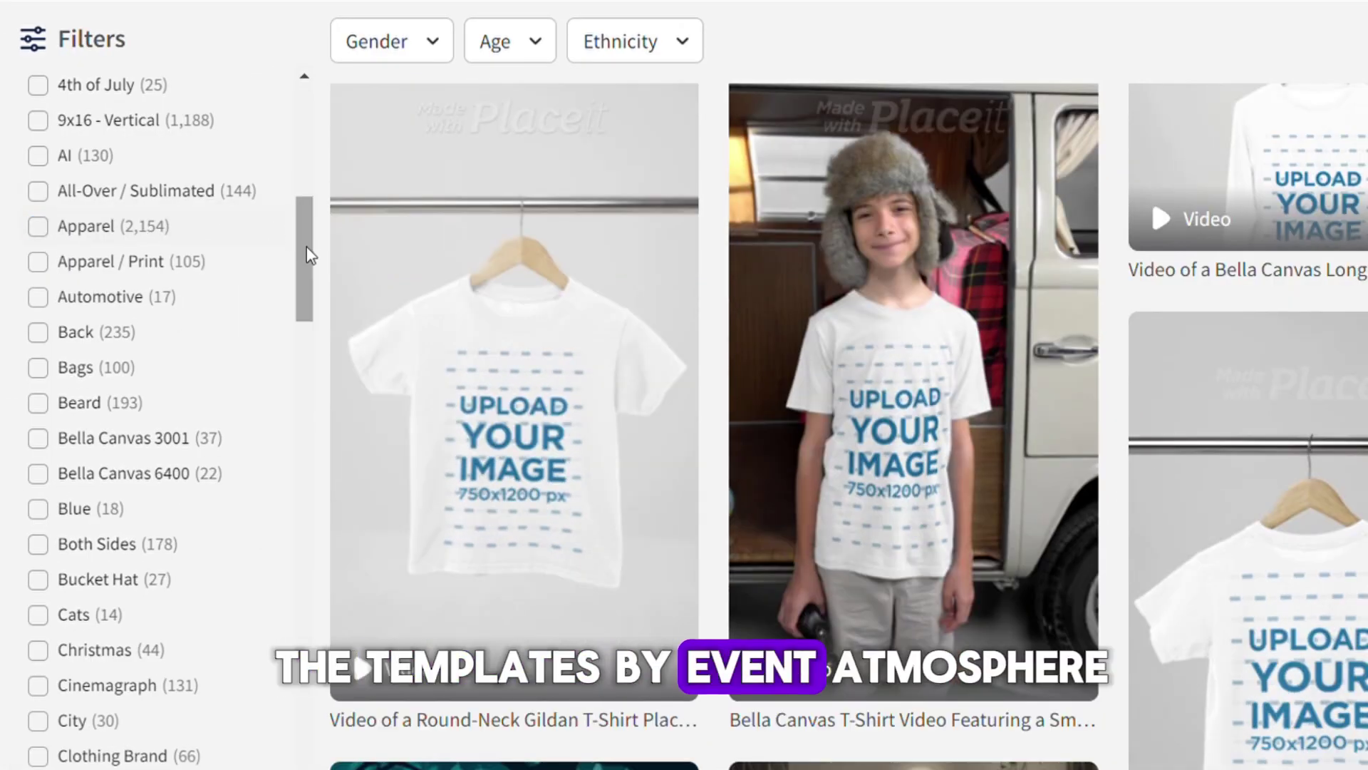
{"action": "left_click_drag", "start_coordinate": [308, 255], "coordinate": [340, 674]}
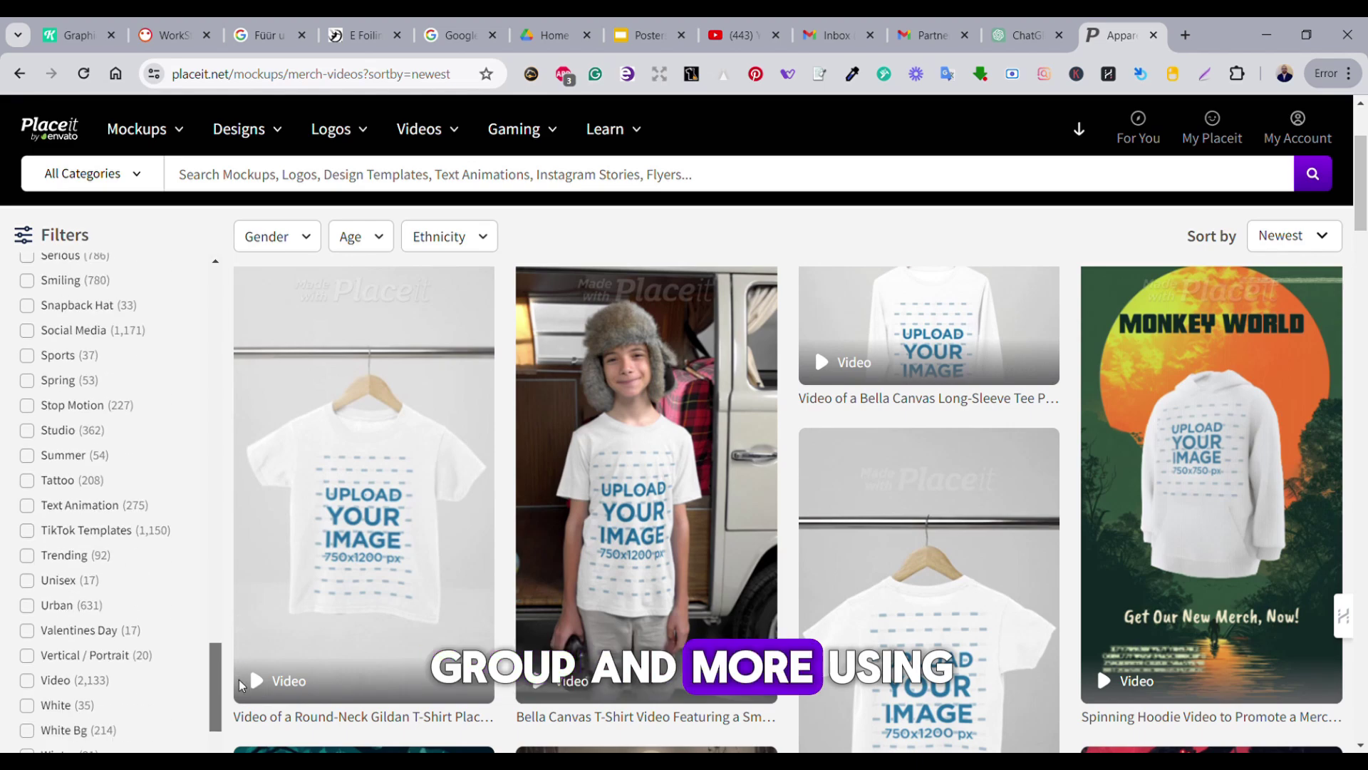
{"action": "left_click_drag", "start_coordinate": [240, 685], "coordinate": [194, 260]}
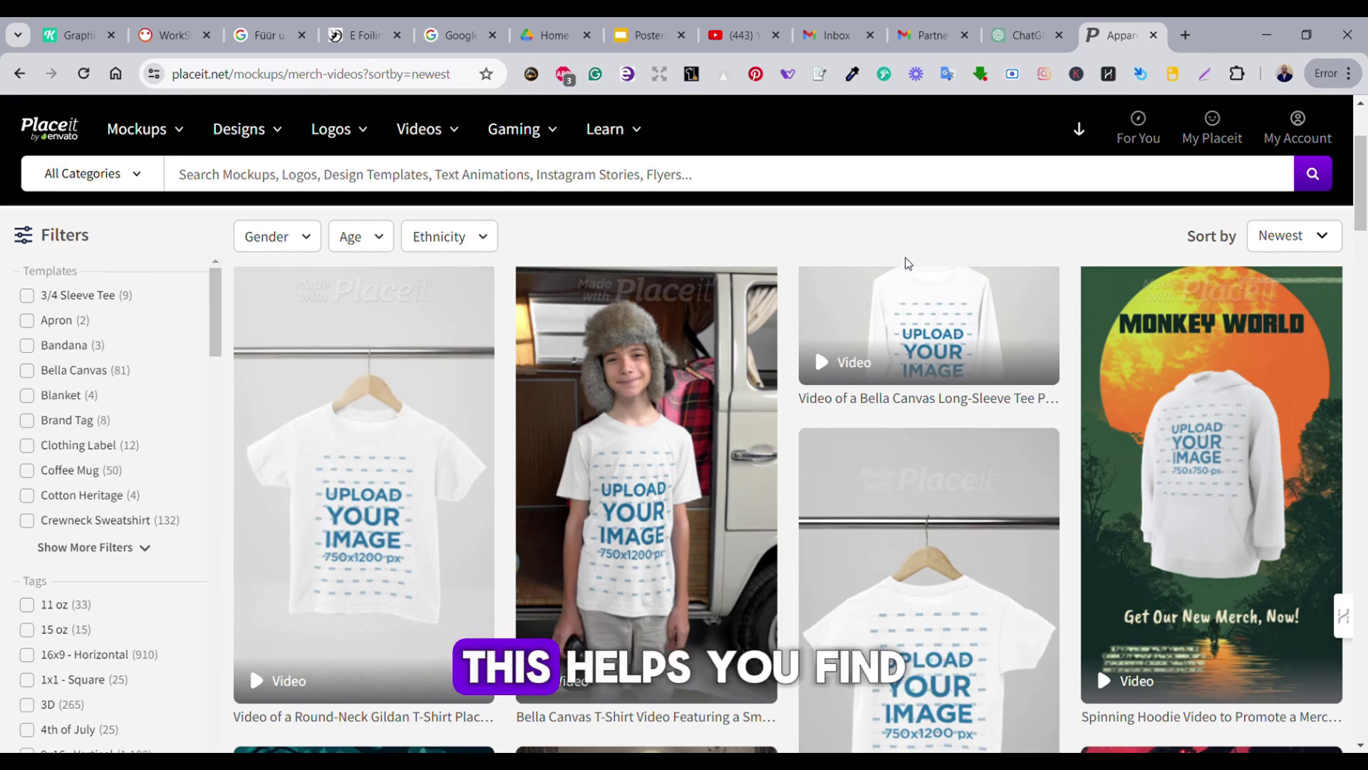
Filter the video mockups to the T-Shirt product type and the Man gender.
{"action": "scroll", "coordinate": [1136, 274], "scroll_direction": "up", "scroll_amount": 2}
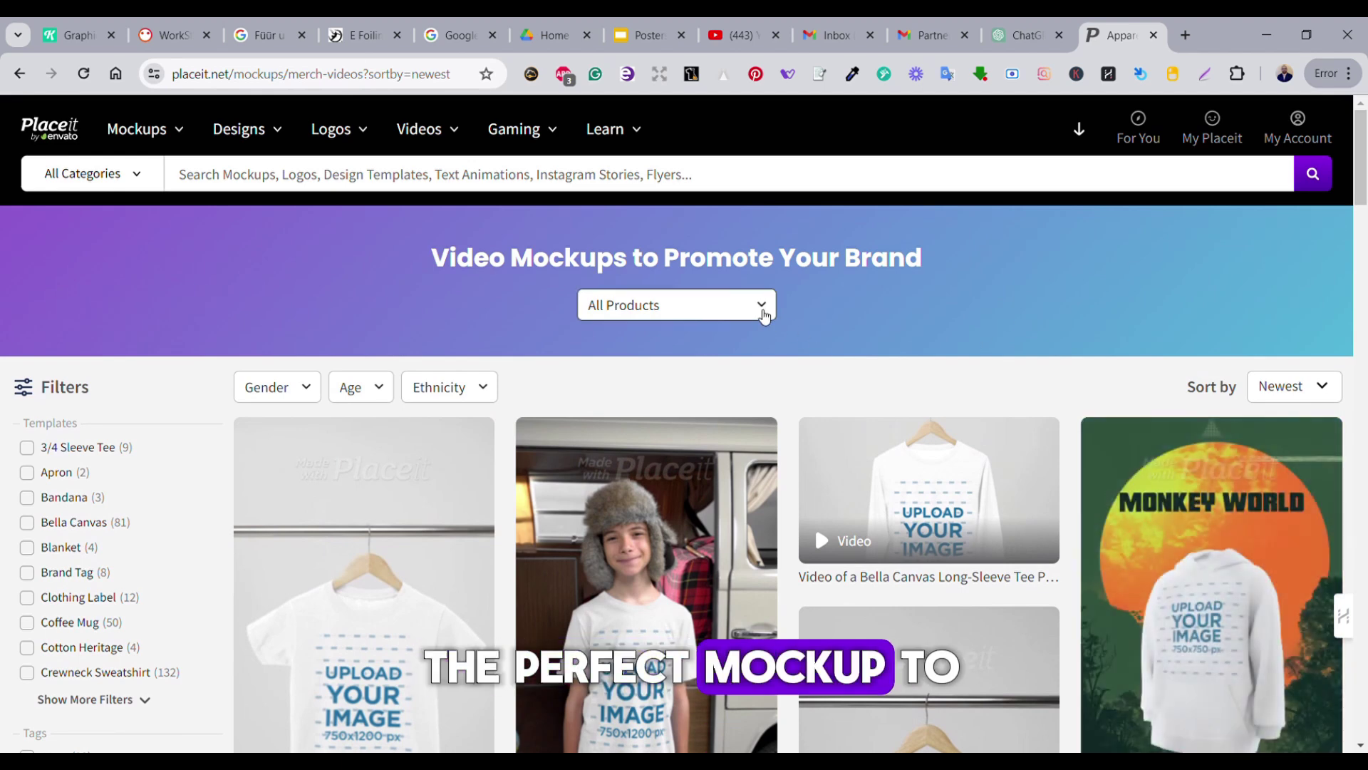
{"action": "left_click", "coordinate": [762, 306]}
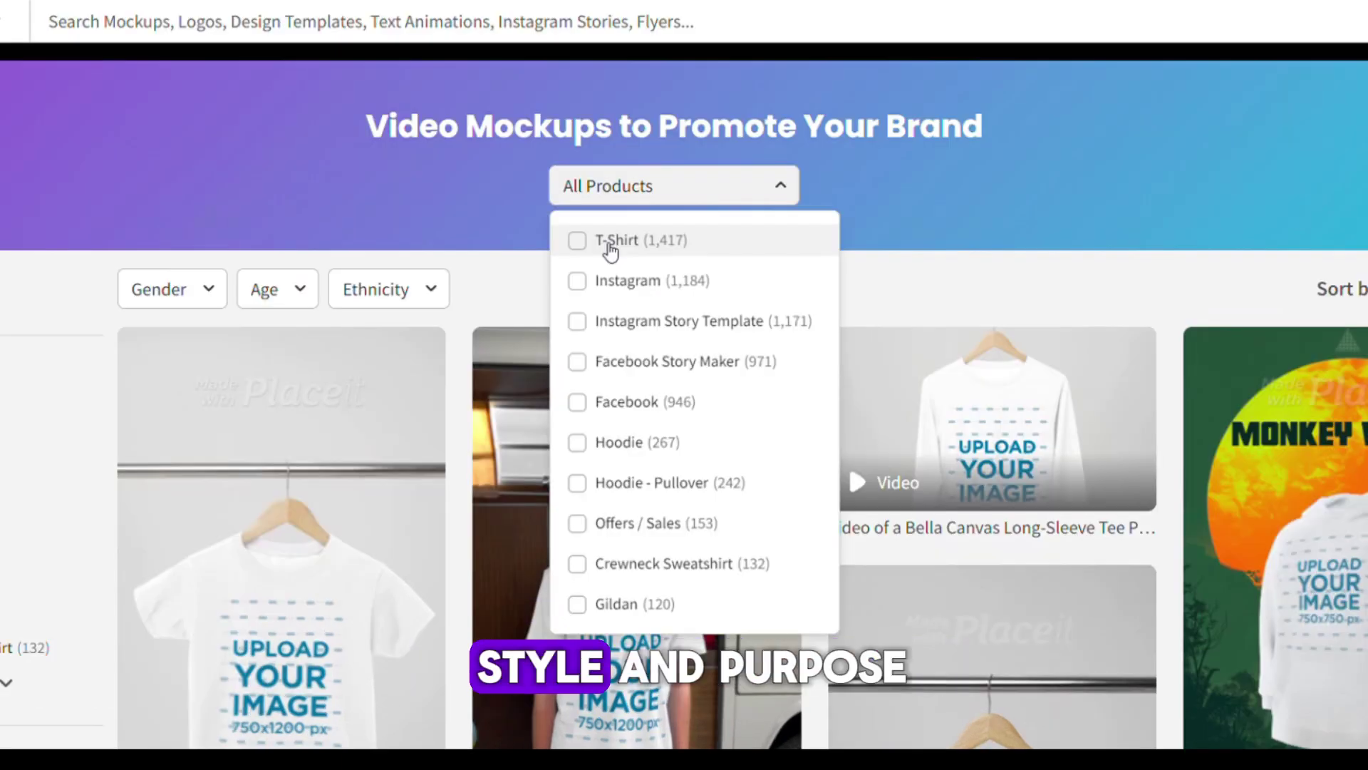
{"action": "left_click", "coordinate": [610, 242]}
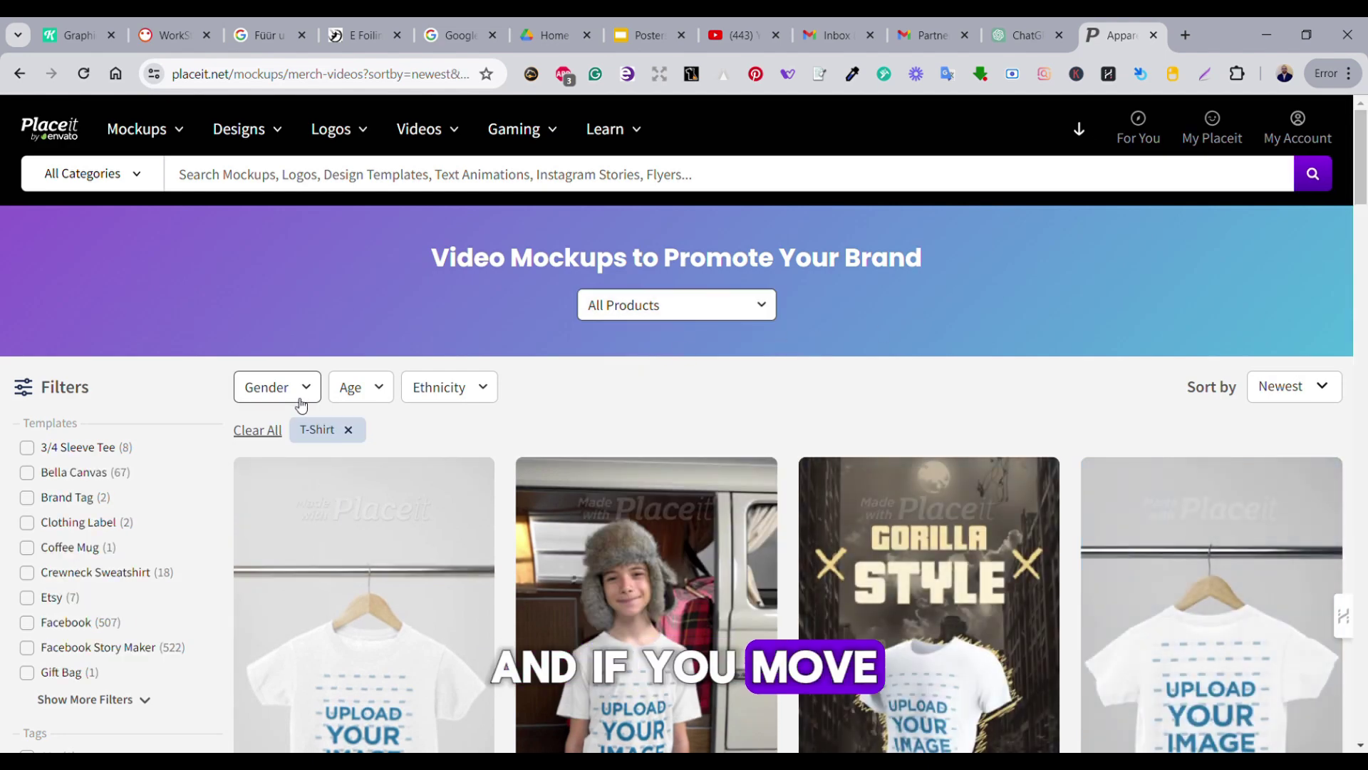
{"action": "left_click", "coordinate": [300, 401]}
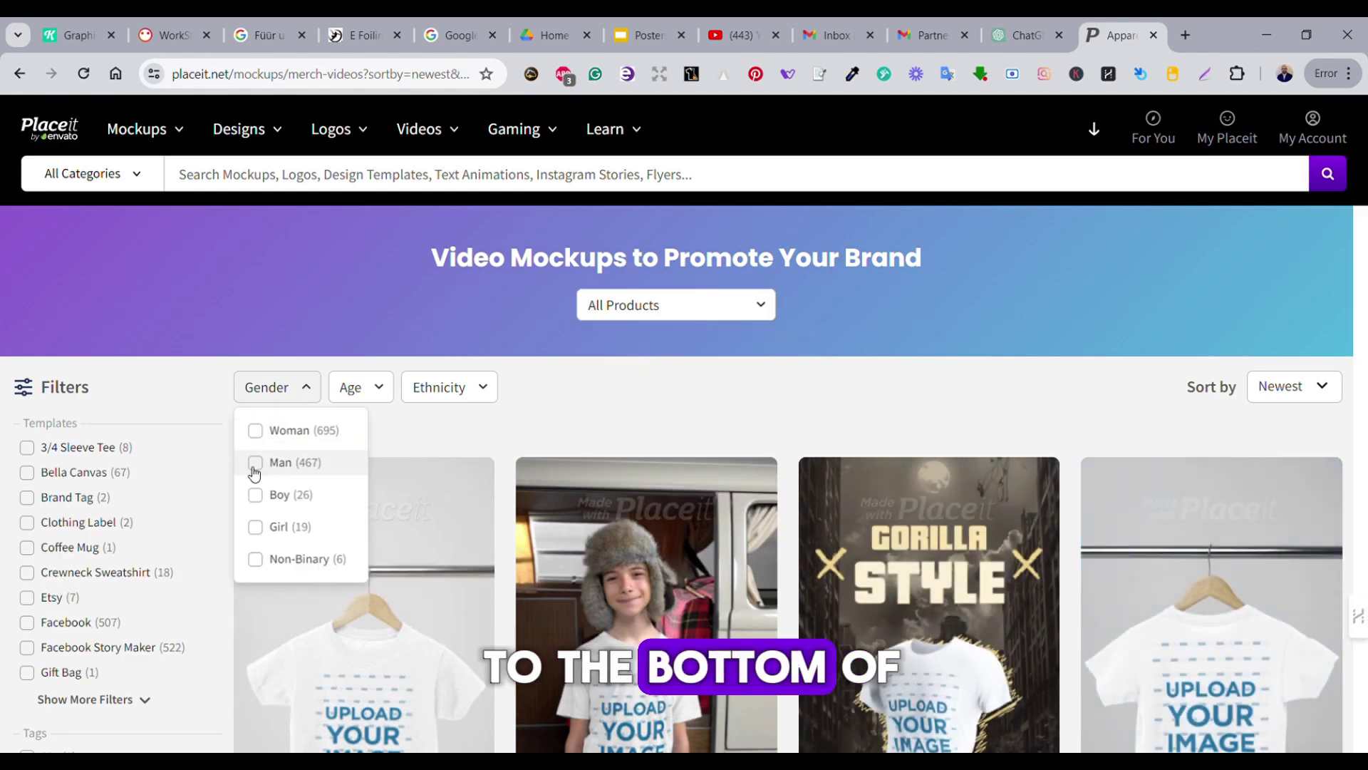
{"action": "left_click", "coordinate": [255, 462]}
{"action": "left_click_drag", "start_coordinate": [1361, 143], "coordinate": [1361, 602]}
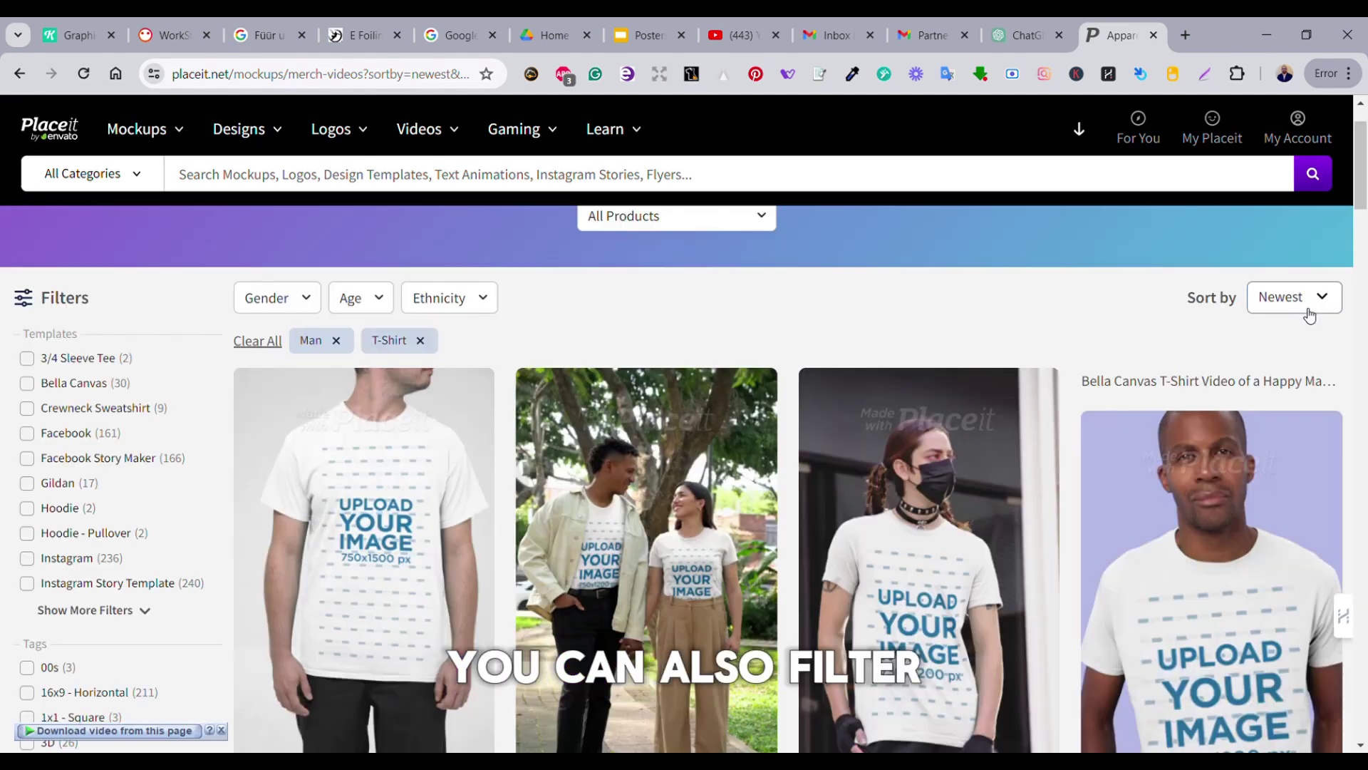
Sort the filtered video mockups by Best Selling.
{"action": "left_click", "coordinate": [1306, 308]}
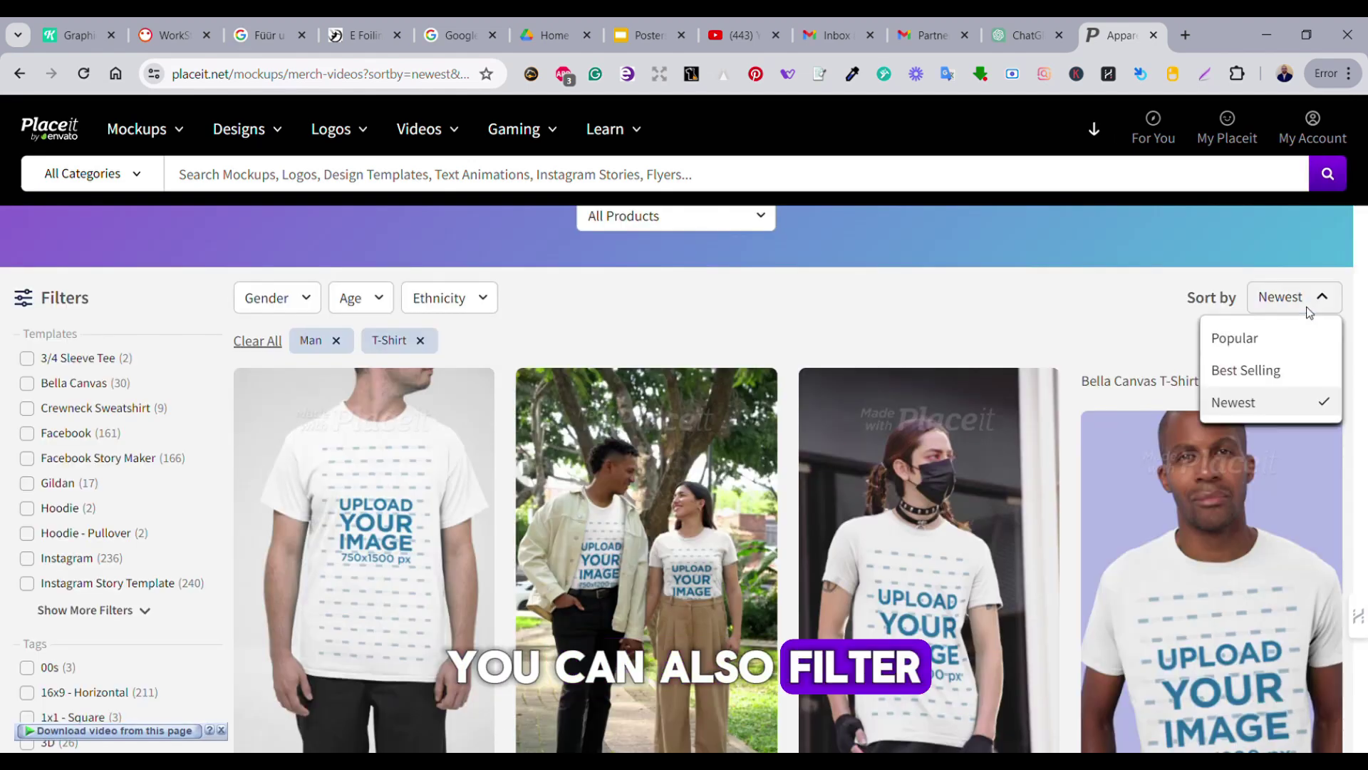
{"action": "left_click", "coordinate": [1285, 369]}
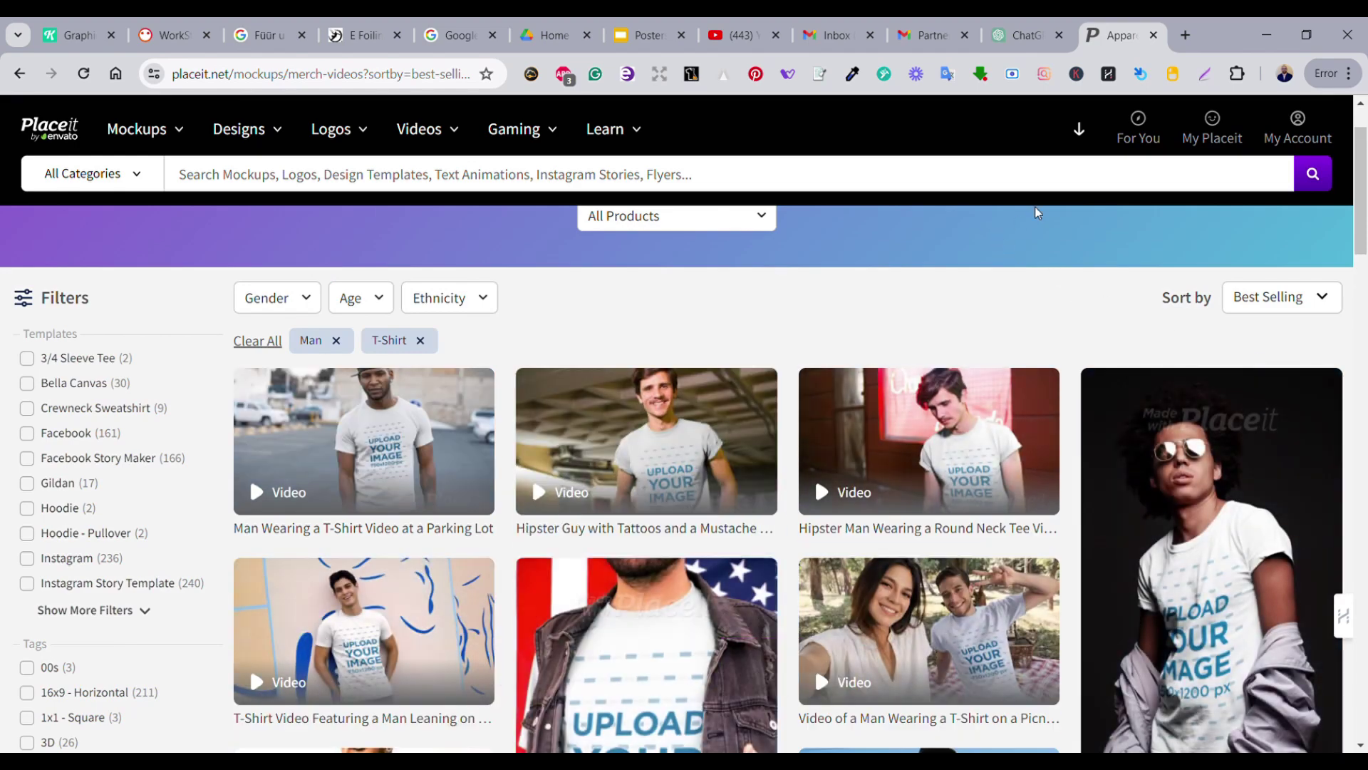
{"action": "left_click_drag", "start_coordinate": [1365, 175], "coordinate": [1365, 263]}
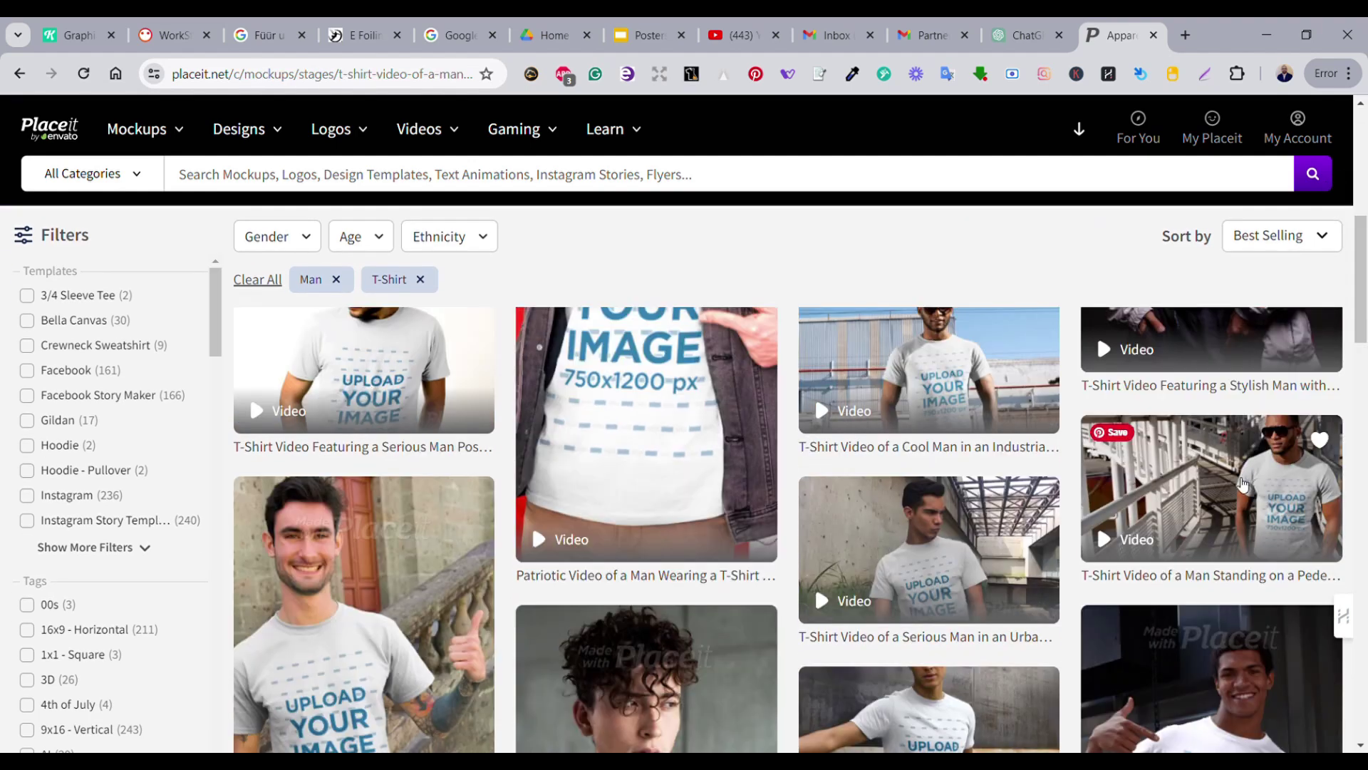
Open the pedestrian bridge T-shirt video template in the editor.
{"action": "left_click", "coordinate": [1238, 474]}
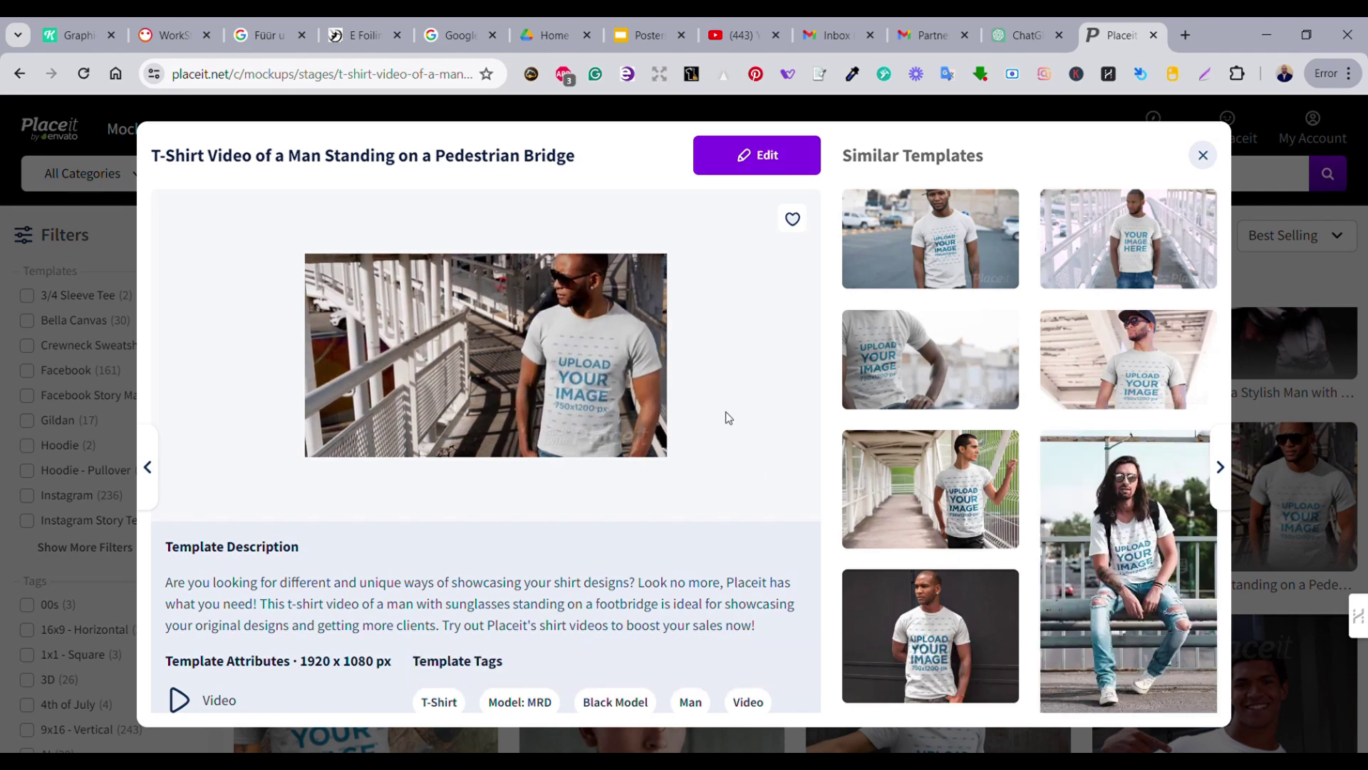
{"action": "left_click", "coordinate": [775, 169]}
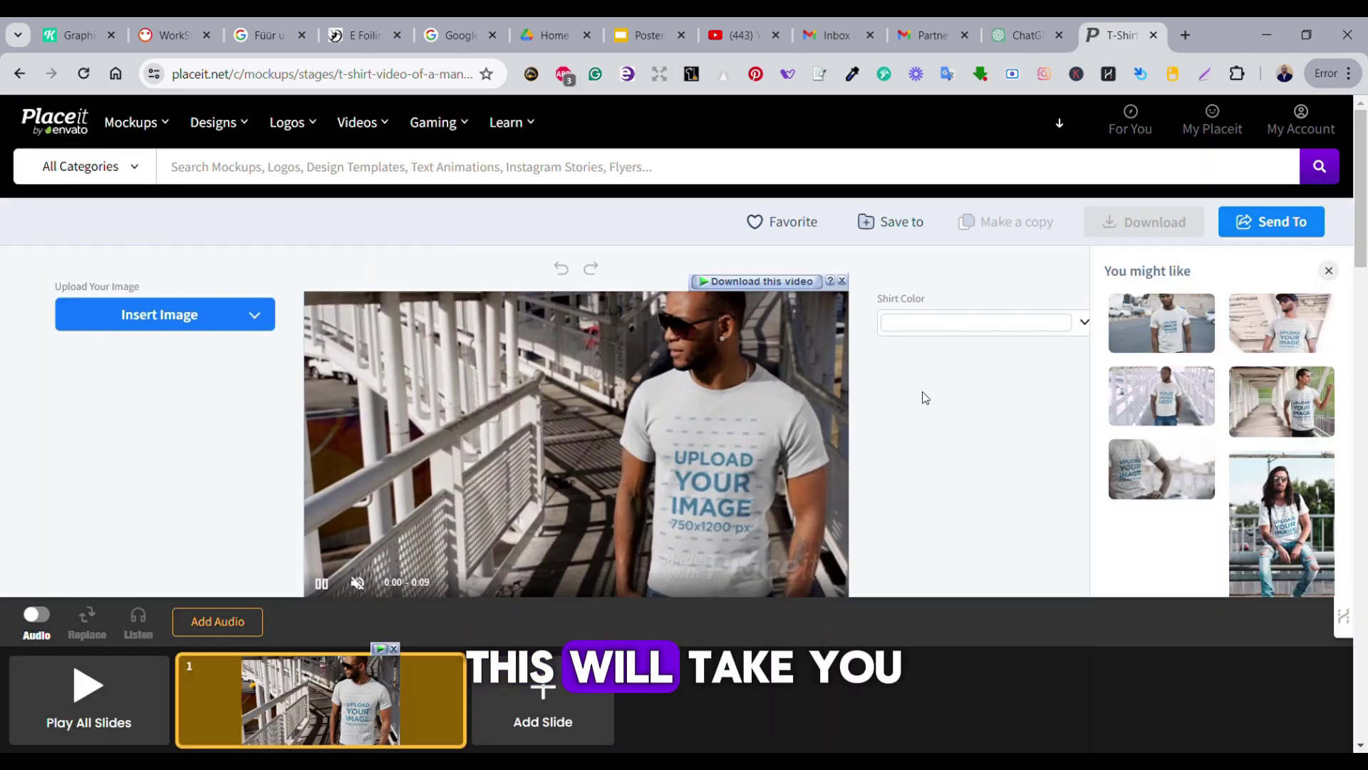
{"action": "scroll", "coordinate": [925, 396], "scroll_direction": "down", "scroll_amount": 1}
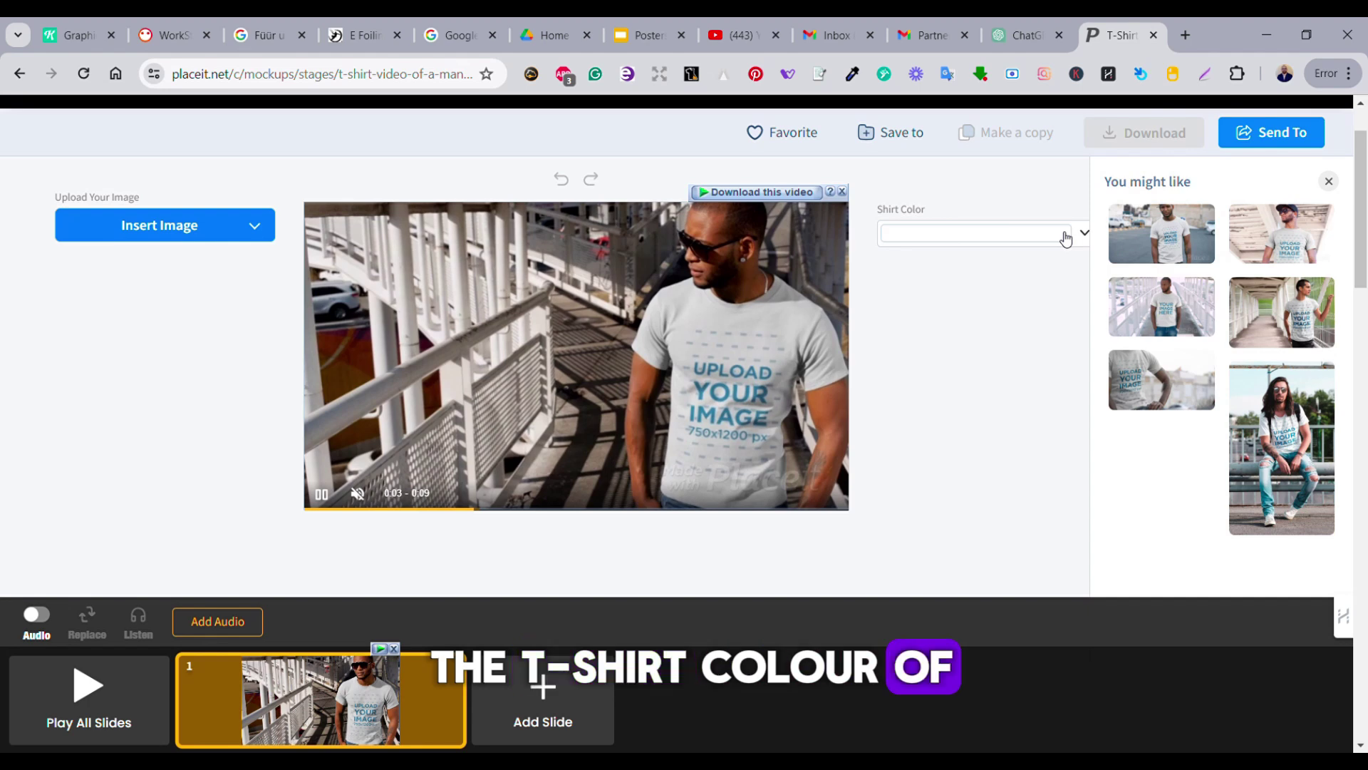
Set the T-shirt colour to black.
{"action": "left_click", "coordinate": [1065, 238]}
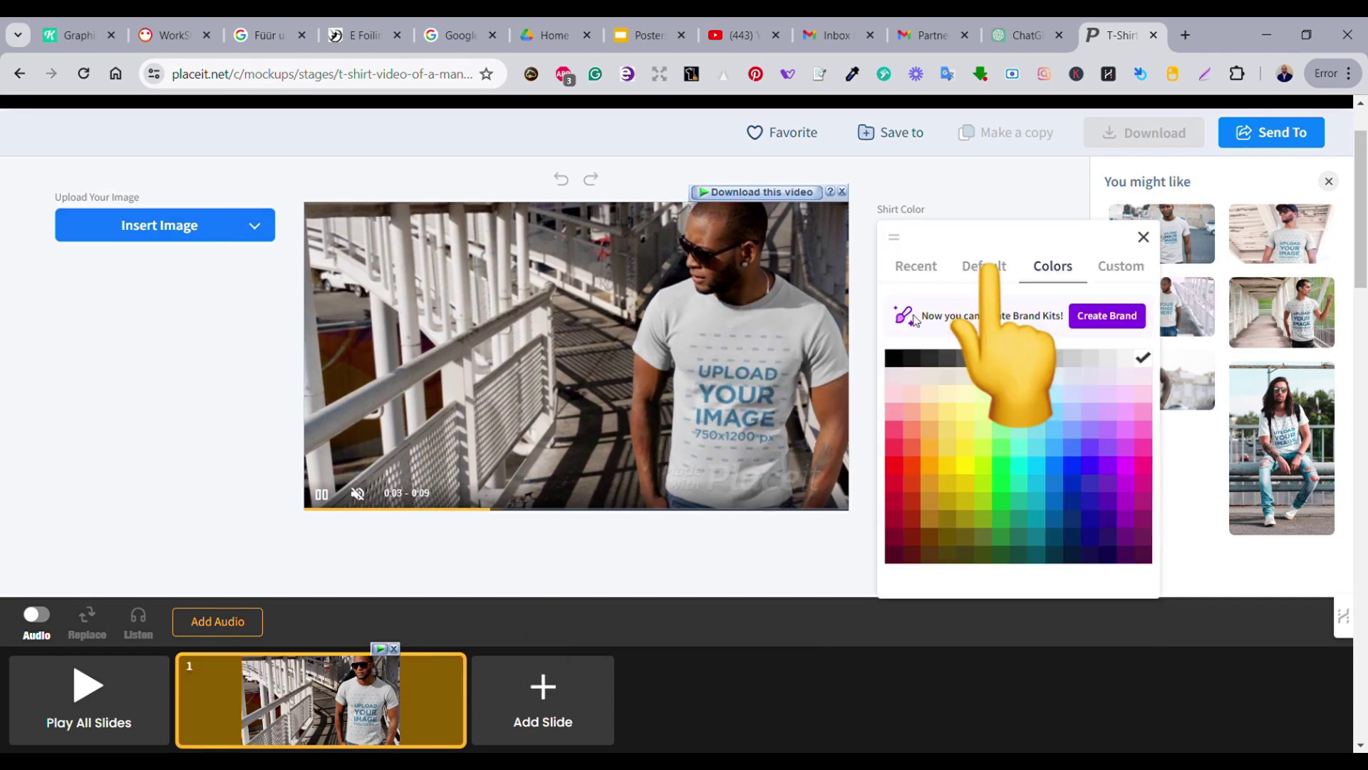
{"action": "left_click", "coordinate": [894, 358]}
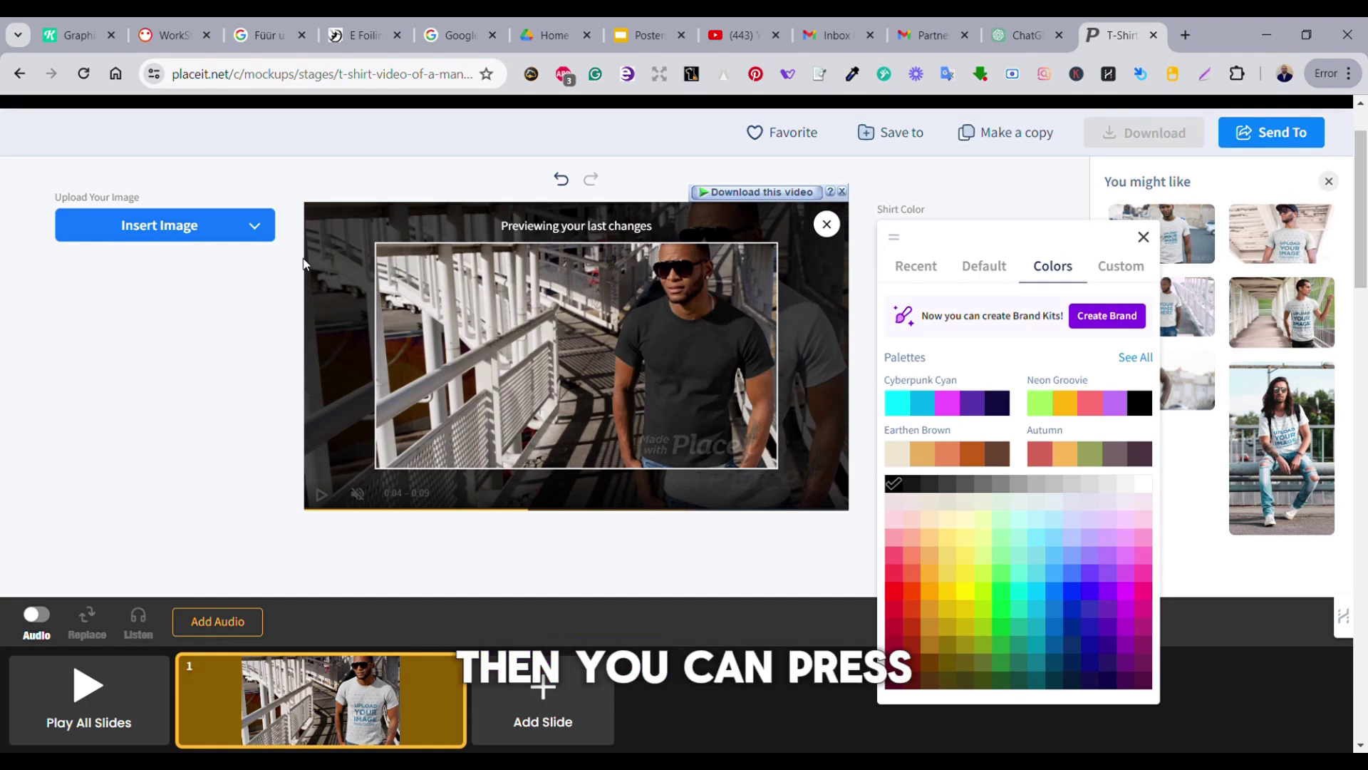
{"action": "left_click", "coordinate": [186, 243]}
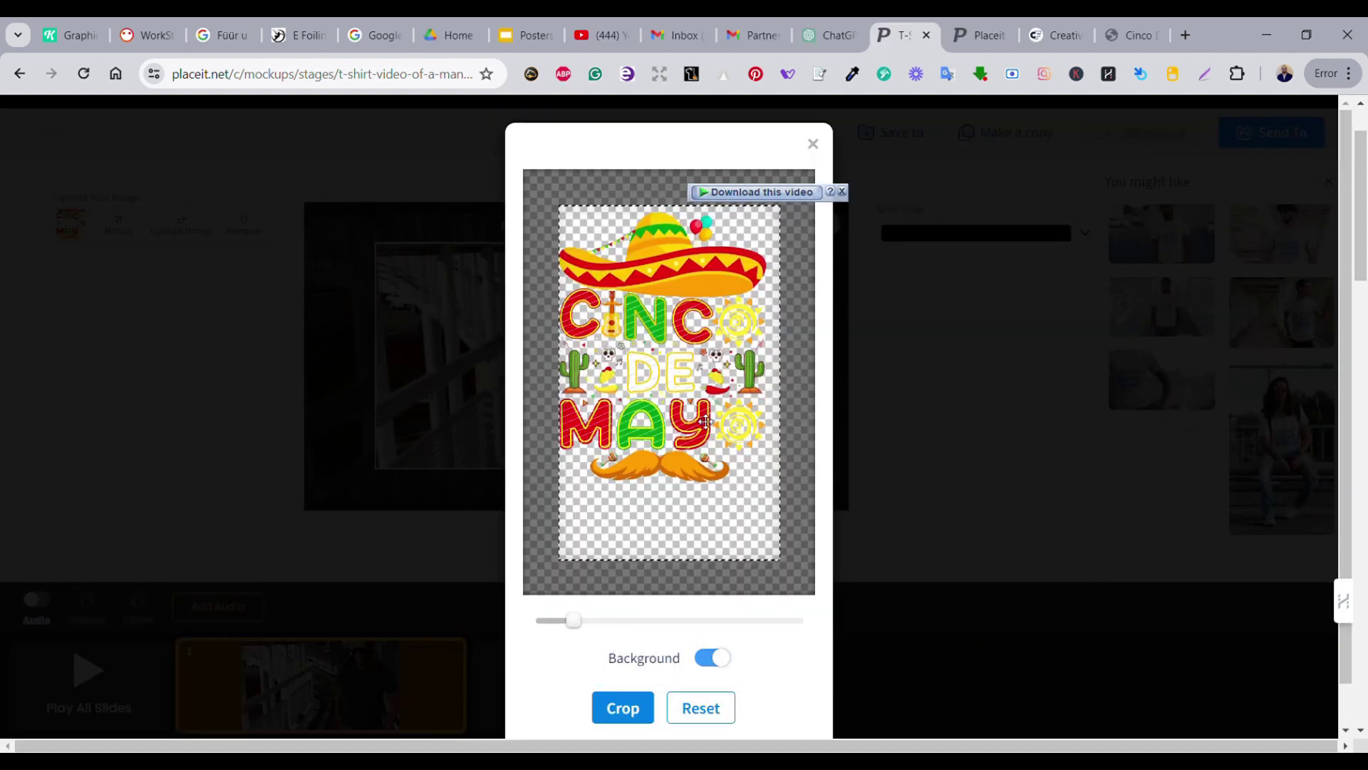
Crop the uploaded Cinco de Mayo design onto the black T-shirt video.
{"action": "left_click", "coordinate": [628, 711]}
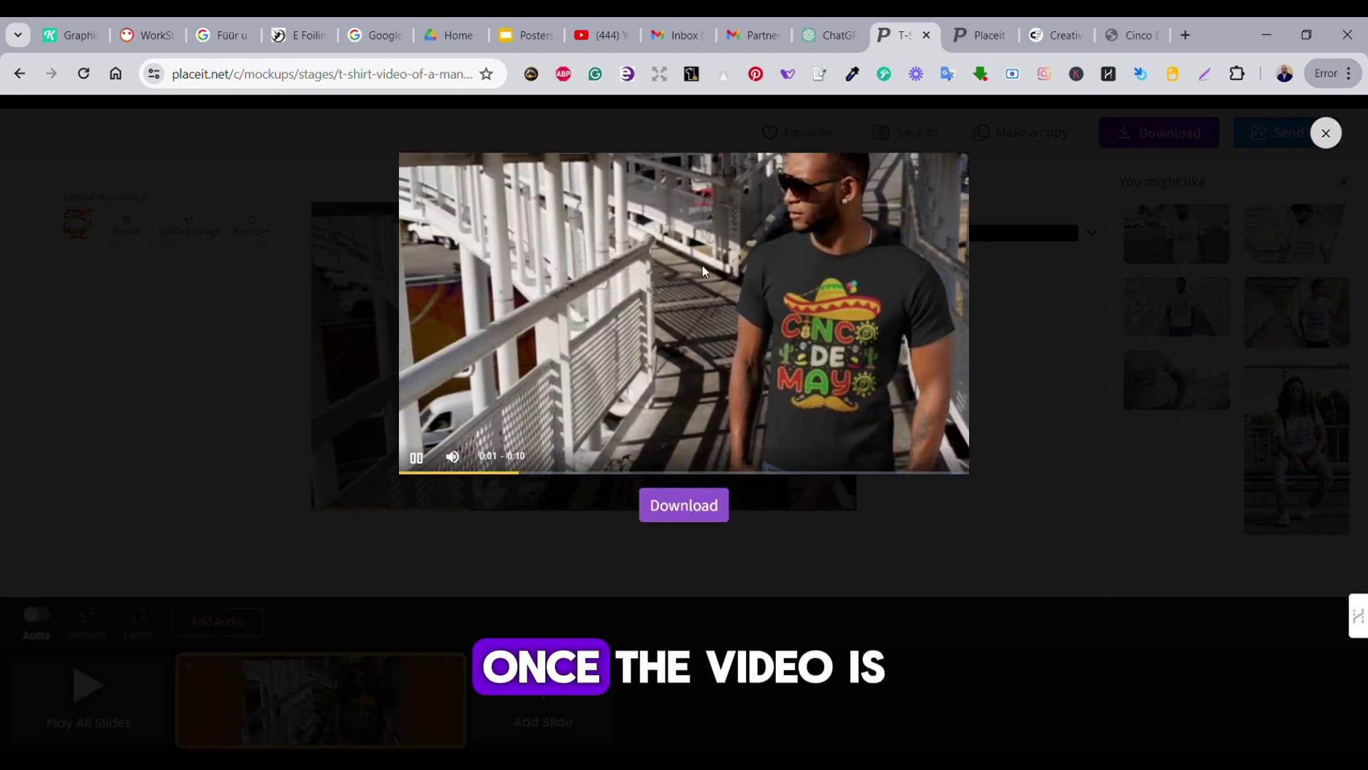
Close the finished Cinco de Mayo T-shirt video preview.
{"action": "left_click", "coordinate": [686, 508]}
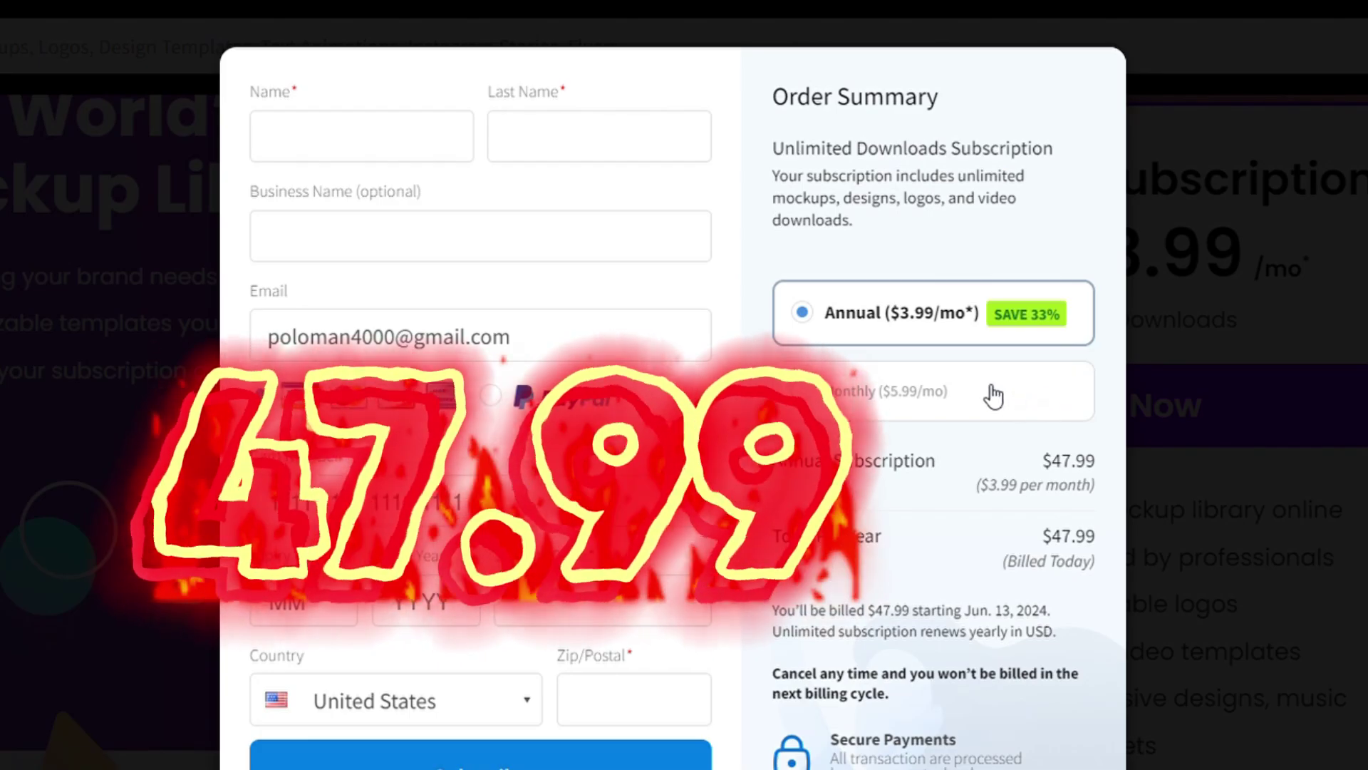
Choose the Monthly plan at $5.99 per month in the checkout order summary.
{"action": "left_click", "coordinate": [801, 391]}
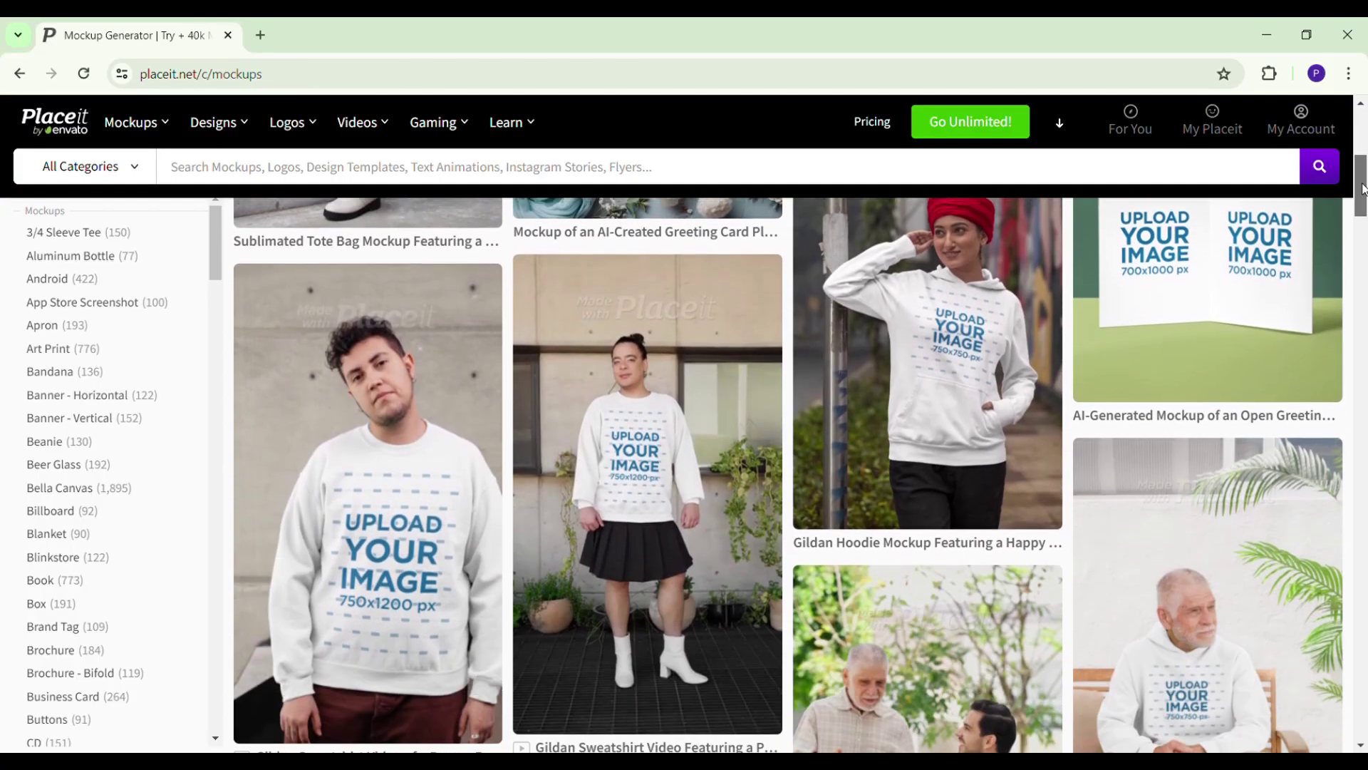
Scroll the newest merch videos and open the Monkey World 3D T-shirt template details.
{"action": "left_click_drag", "start_coordinate": [1363, 187], "coordinate": [1363, 362]}
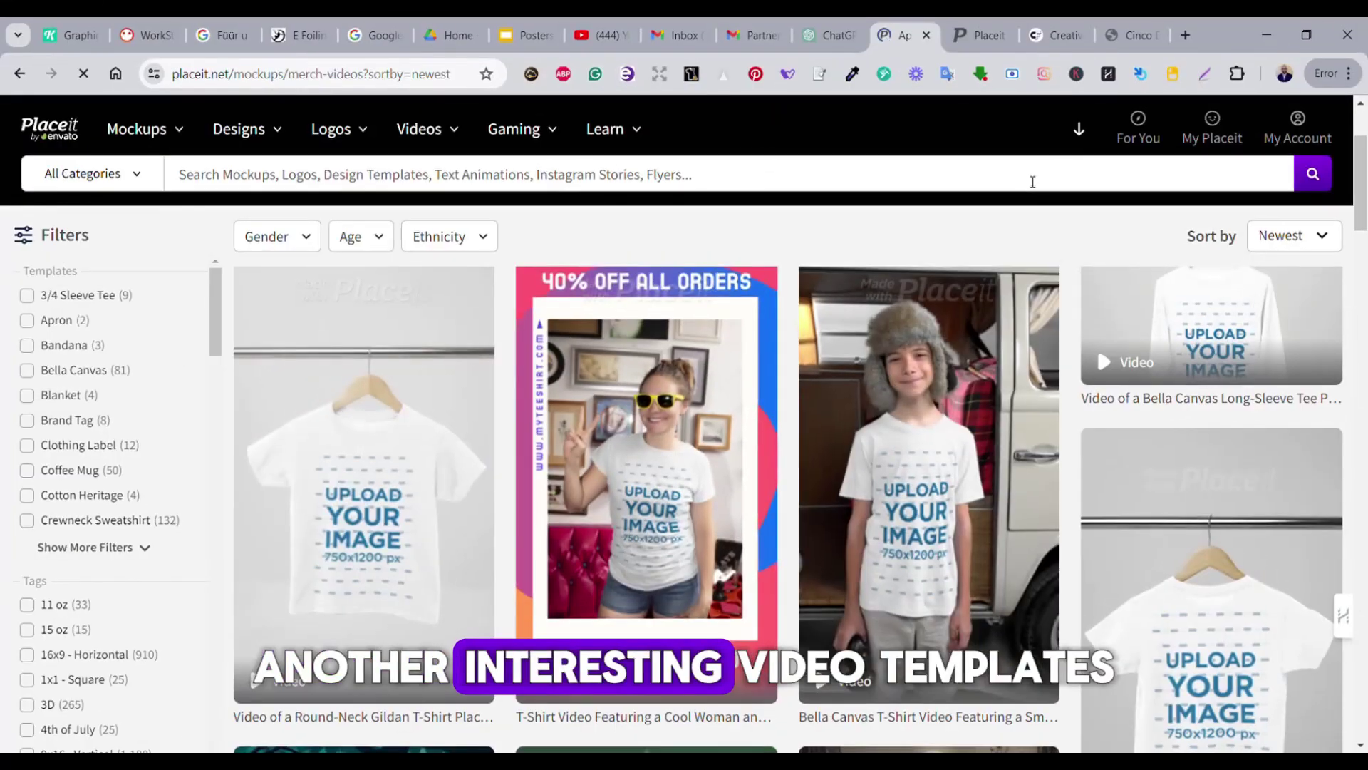
{"action": "scroll", "coordinate": [1032, 181], "scroll_direction": "down", "scroll_amount": 5}
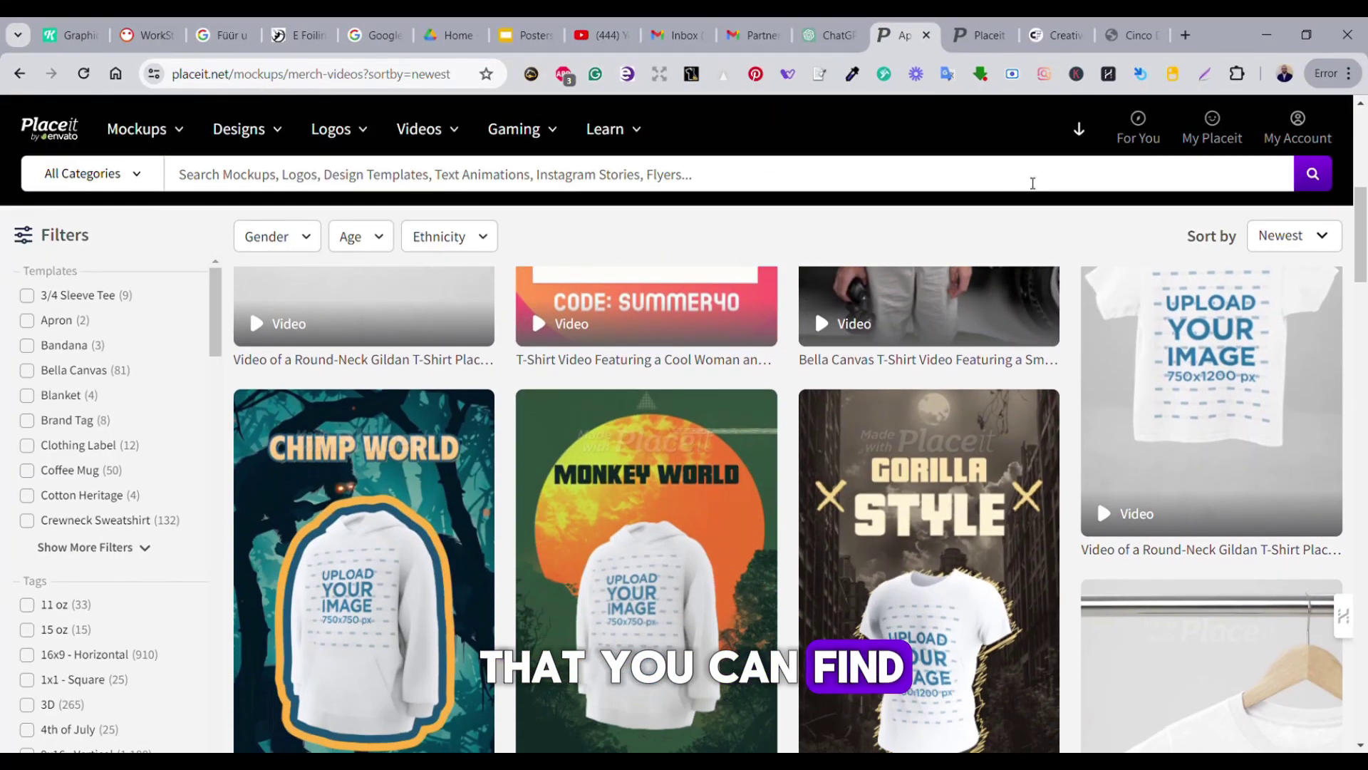
{"action": "scroll", "coordinate": [1032, 183], "scroll_direction": "down", "scroll_amount": 3}
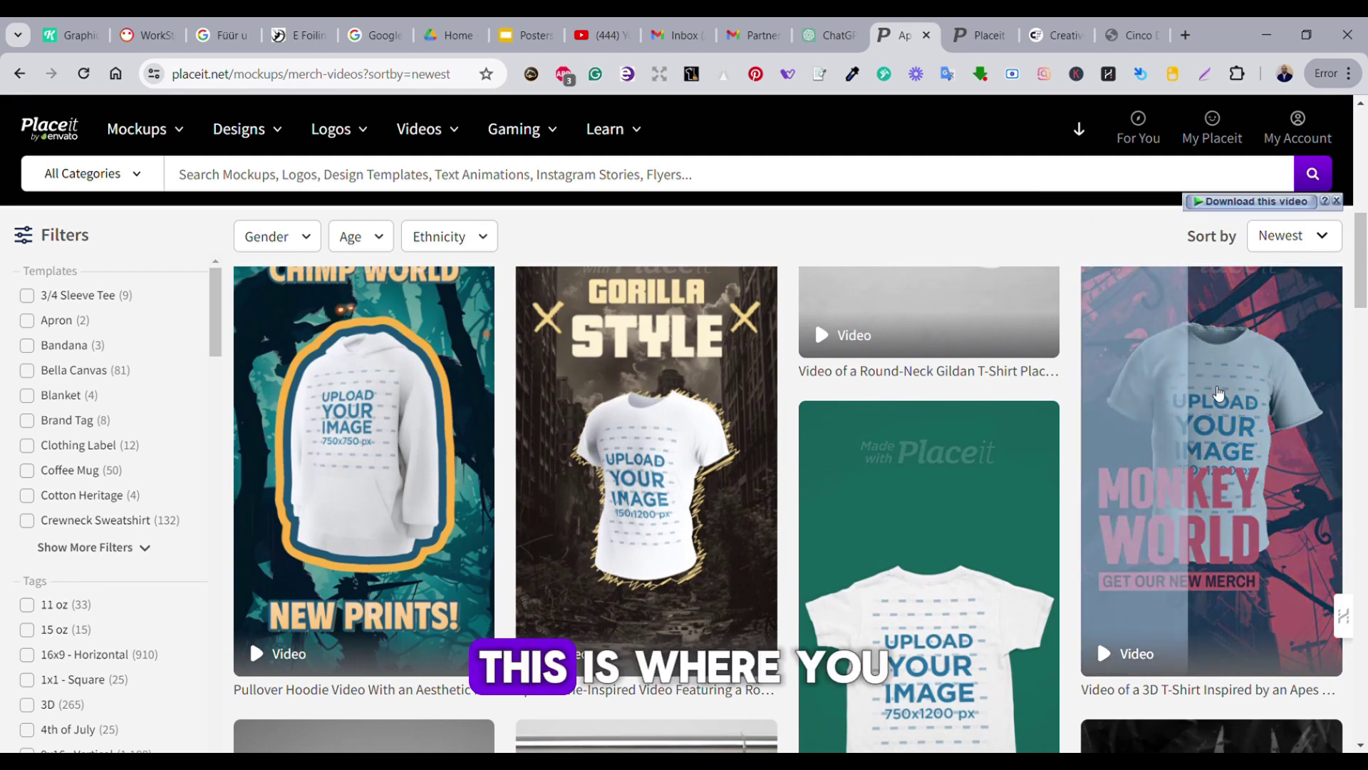
{"action": "left_click", "coordinate": [1218, 393]}
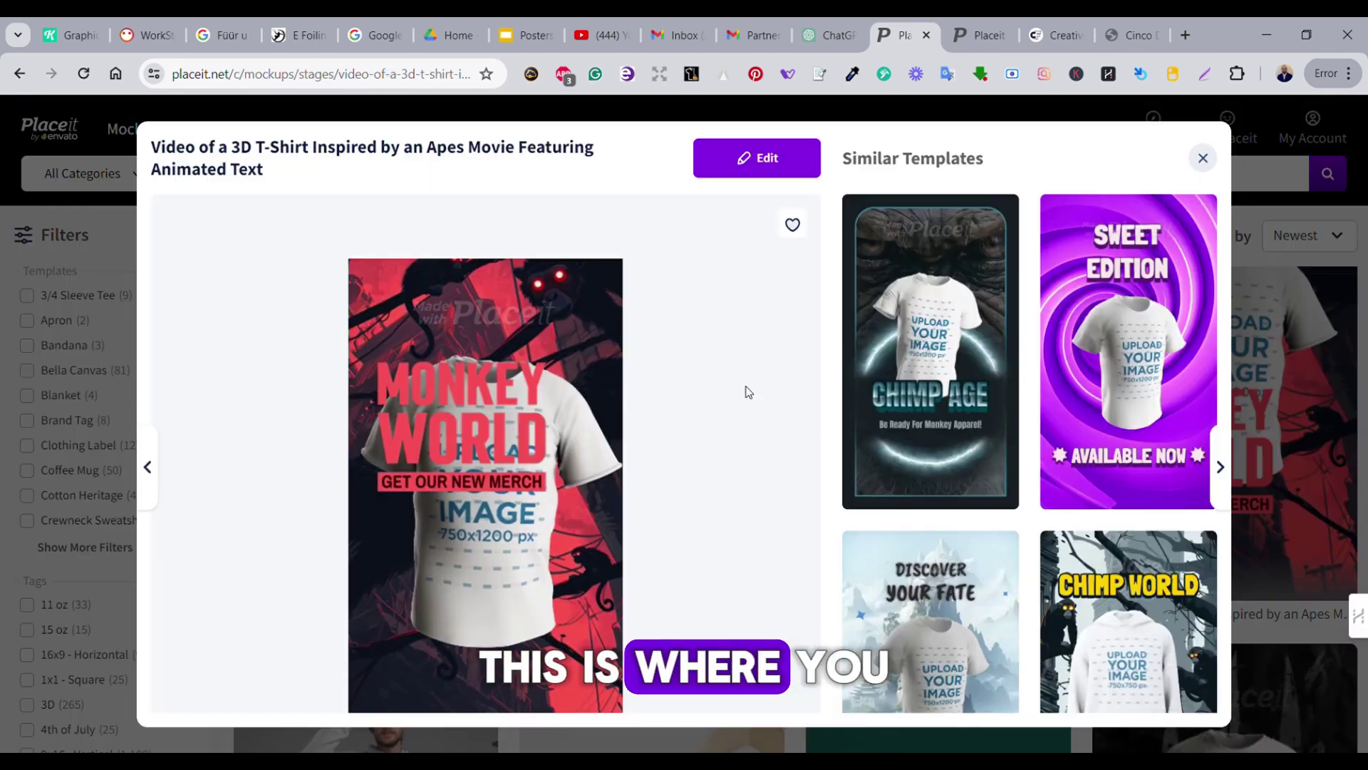
Edit the apes T-shirt template, replacing the MONKEY WORLD headline with NEW DESIGN.
{"action": "left_click", "coordinate": [768, 160]}
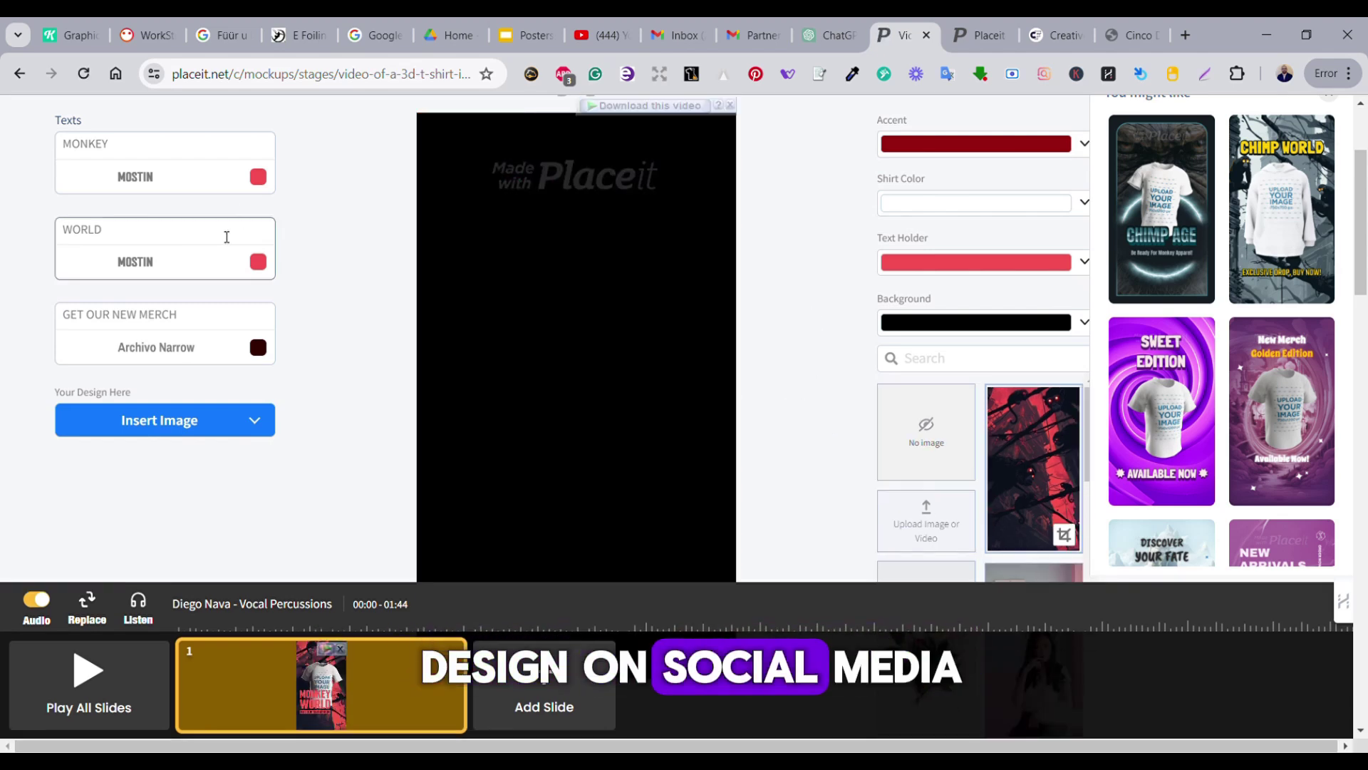
{"action": "left_click_drag", "start_coordinate": [156, 143], "coordinate": [56, 151]}
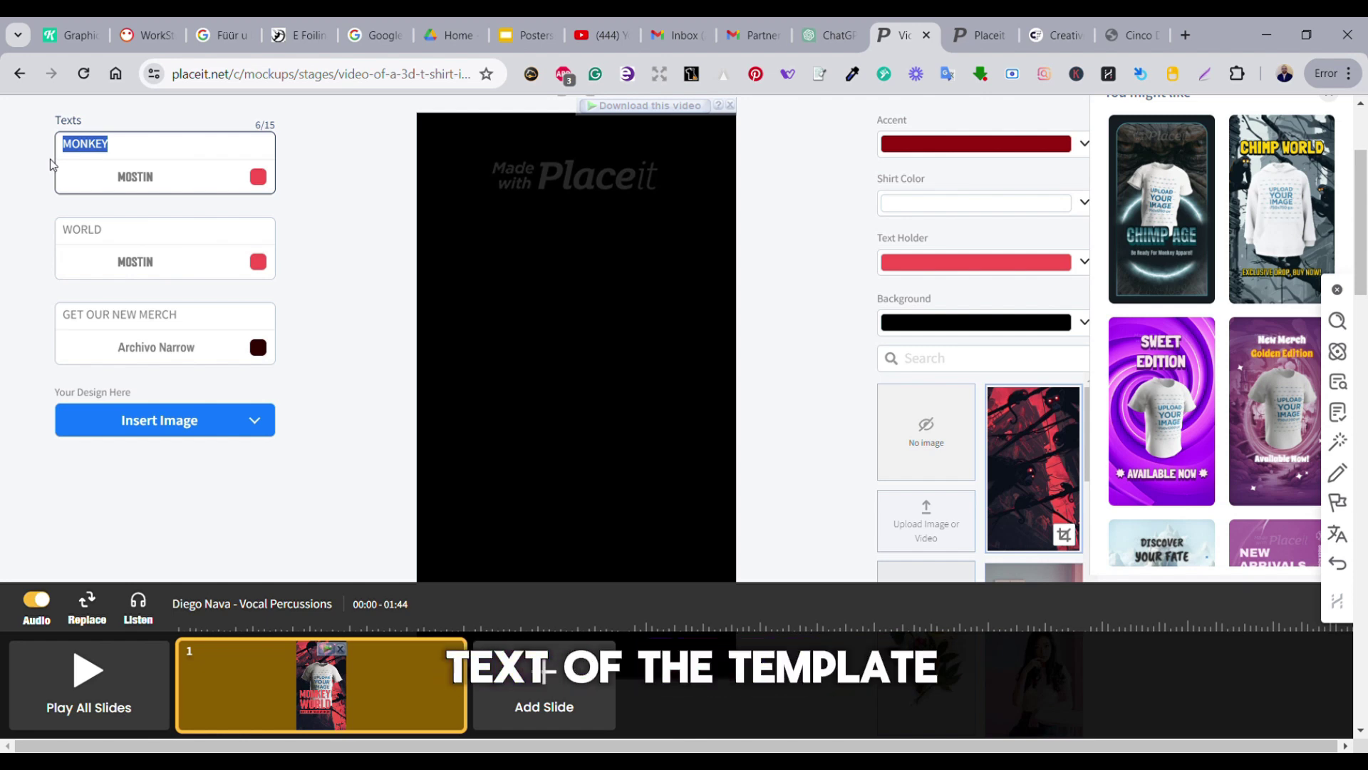
{"action": "type", "text": "NEW"}
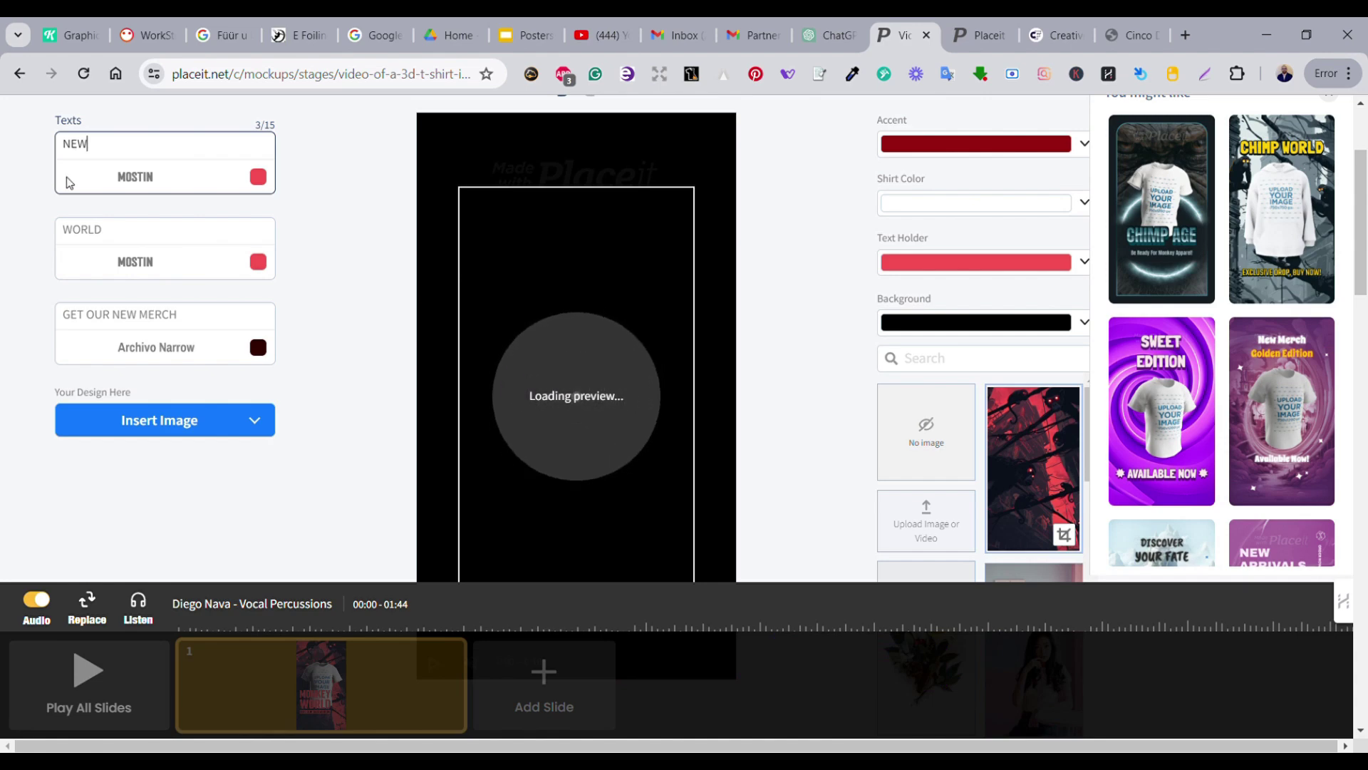
{"action": "left_click", "coordinate": [62, 228]}
{"action": "double_click", "coordinate": [59, 228]}
{"action": "type", "text": "DESIGN"}
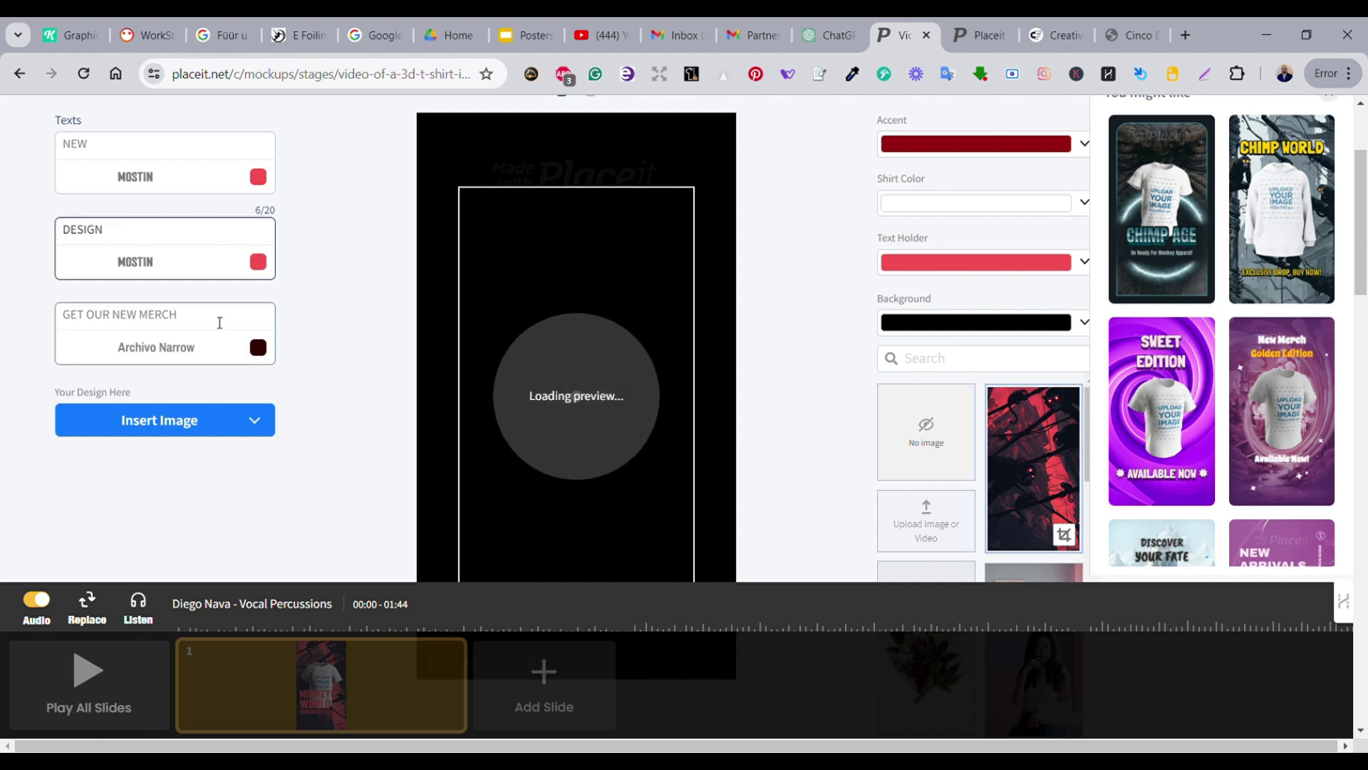
{"action": "left_click_drag", "start_coordinate": [219, 322], "coordinate": [50, 339]}
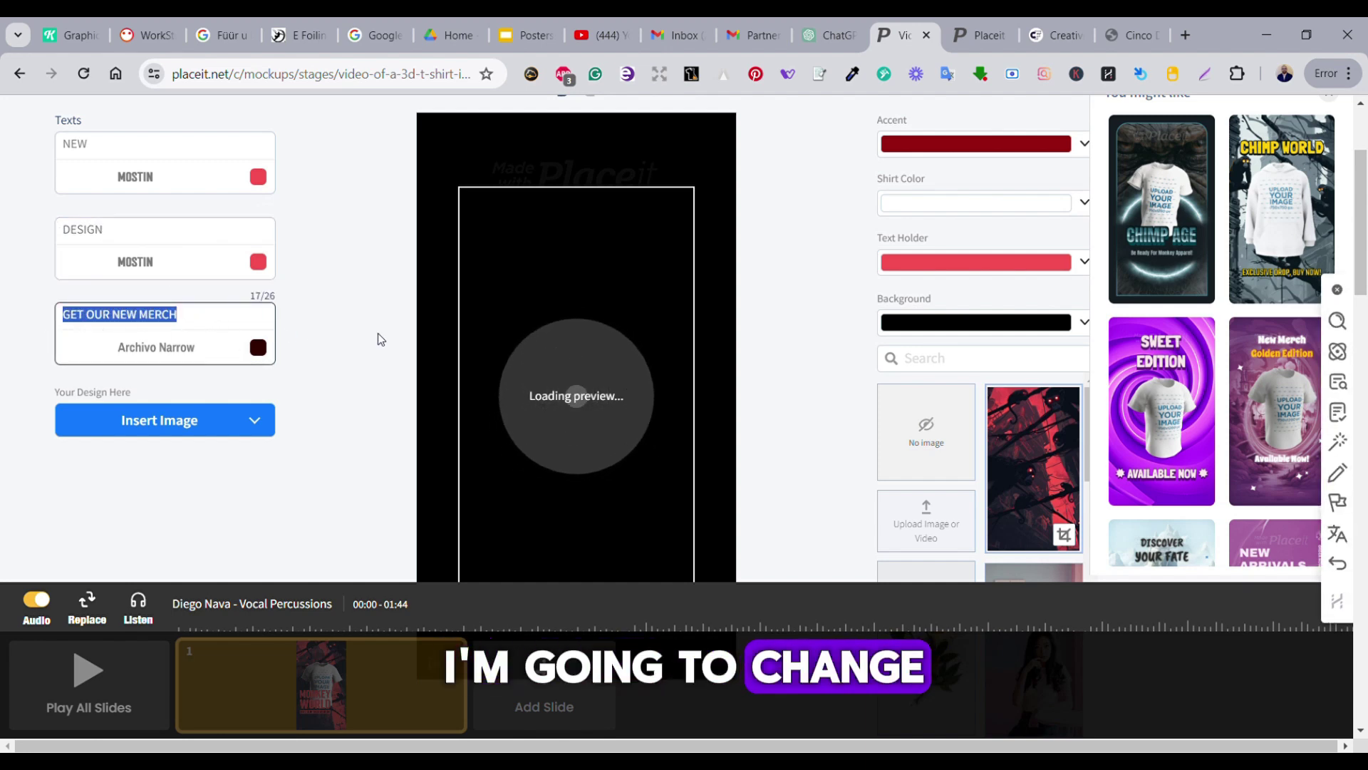
Make the NEW and DESIGN text white and change the shirt colour to black.
{"action": "left_click", "coordinate": [258, 176]}
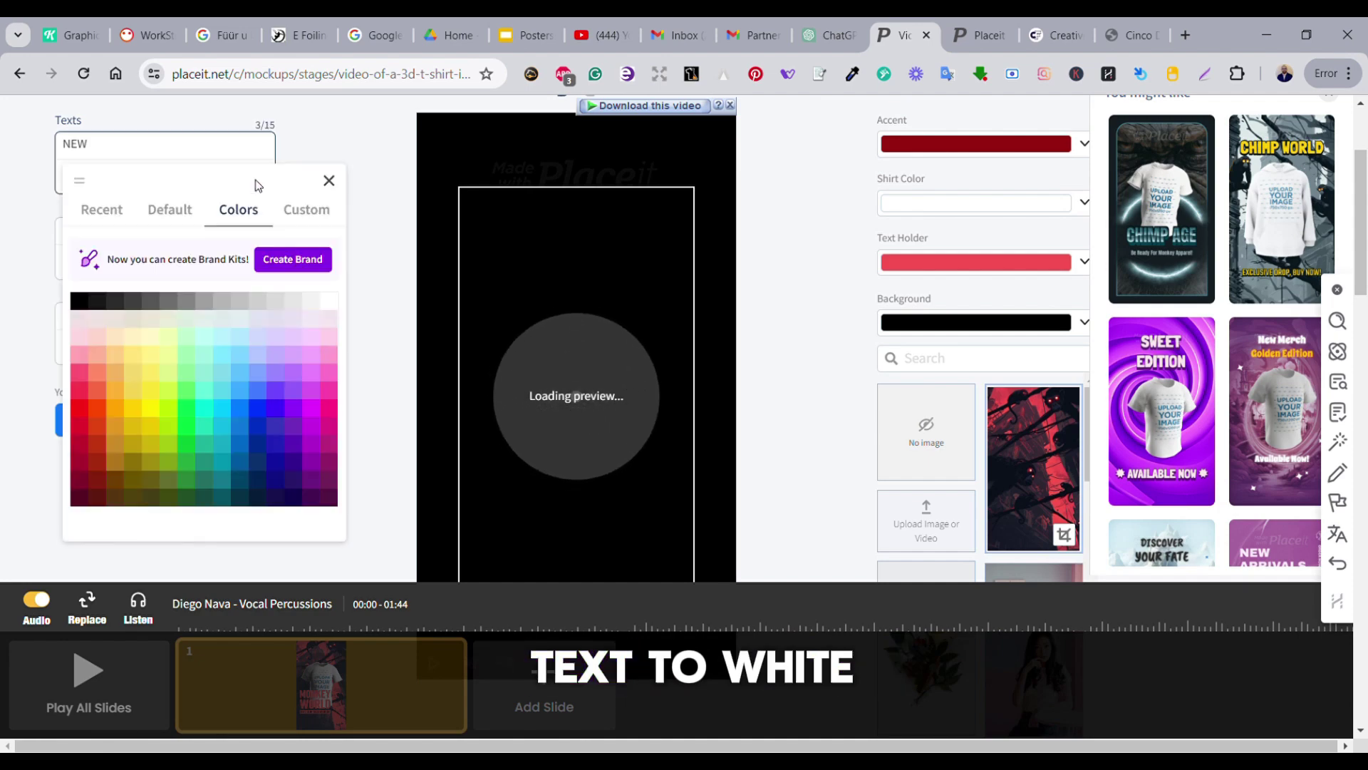
{"action": "left_click", "coordinate": [327, 427]}
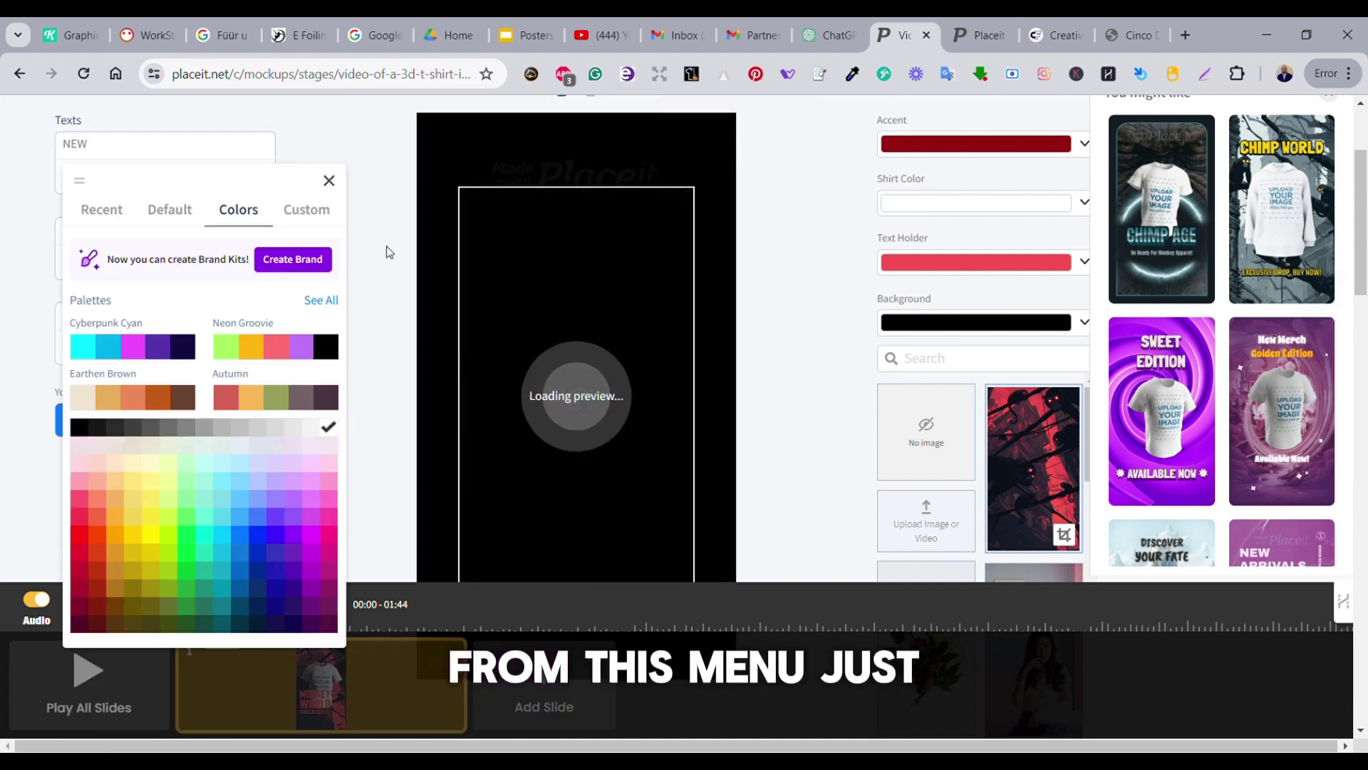
{"action": "left_click", "coordinate": [386, 157]}
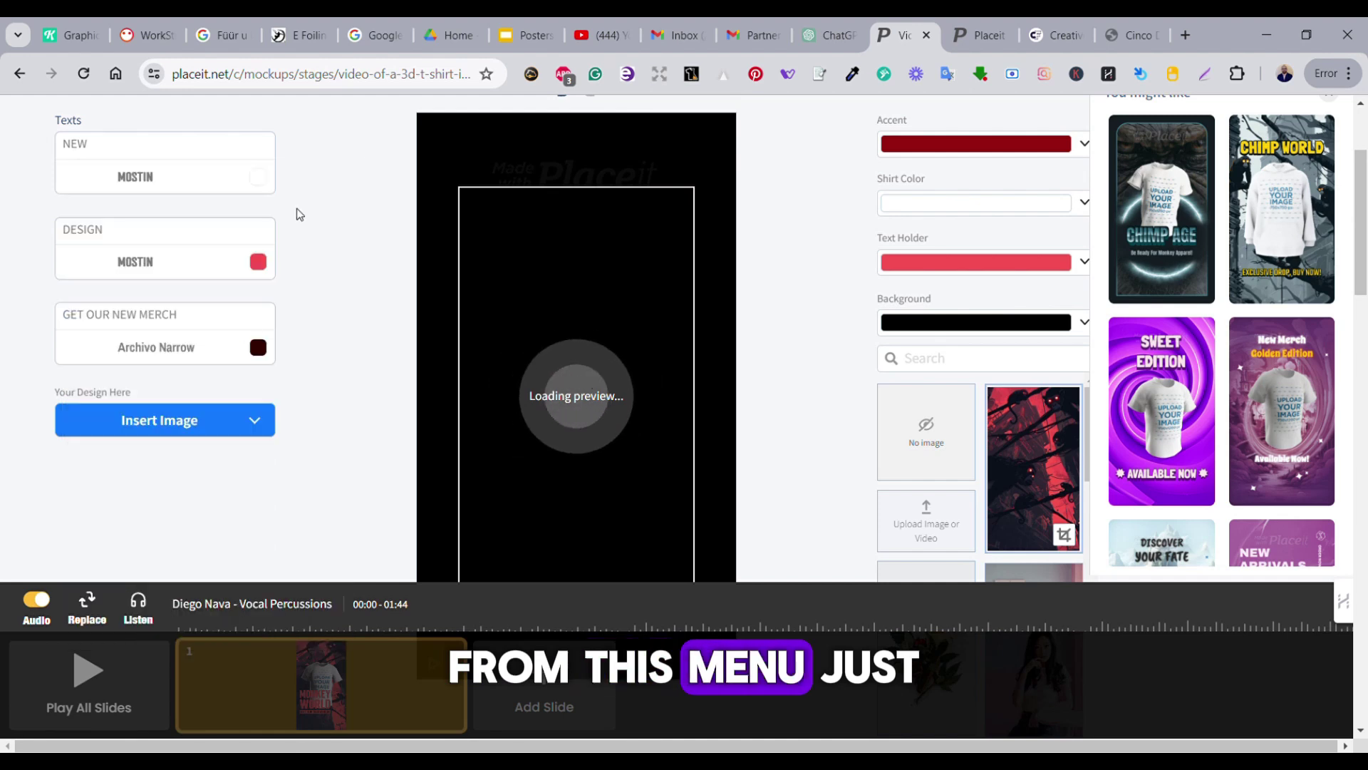
{"action": "left_click", "coordinate": [258, 262]}
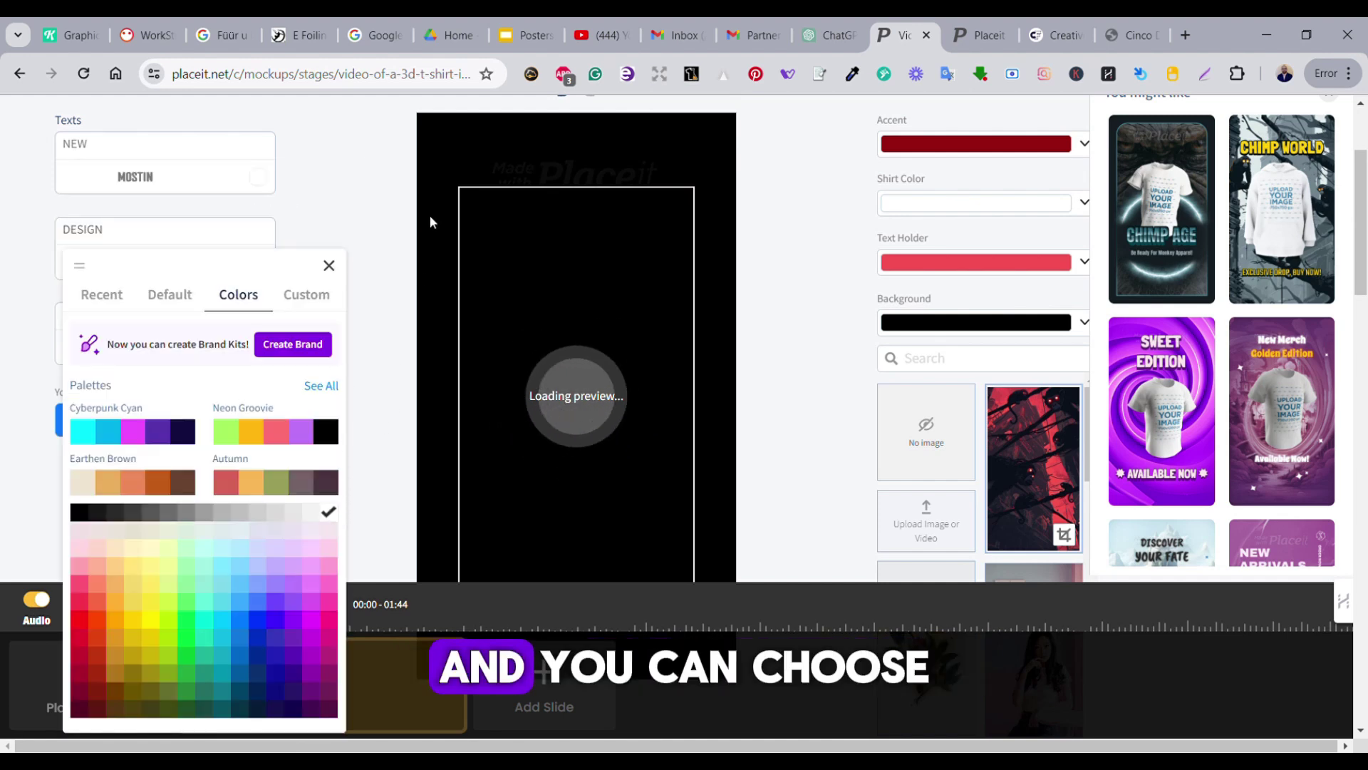
{"action": "left_click", "coordinate": [838, 345]}
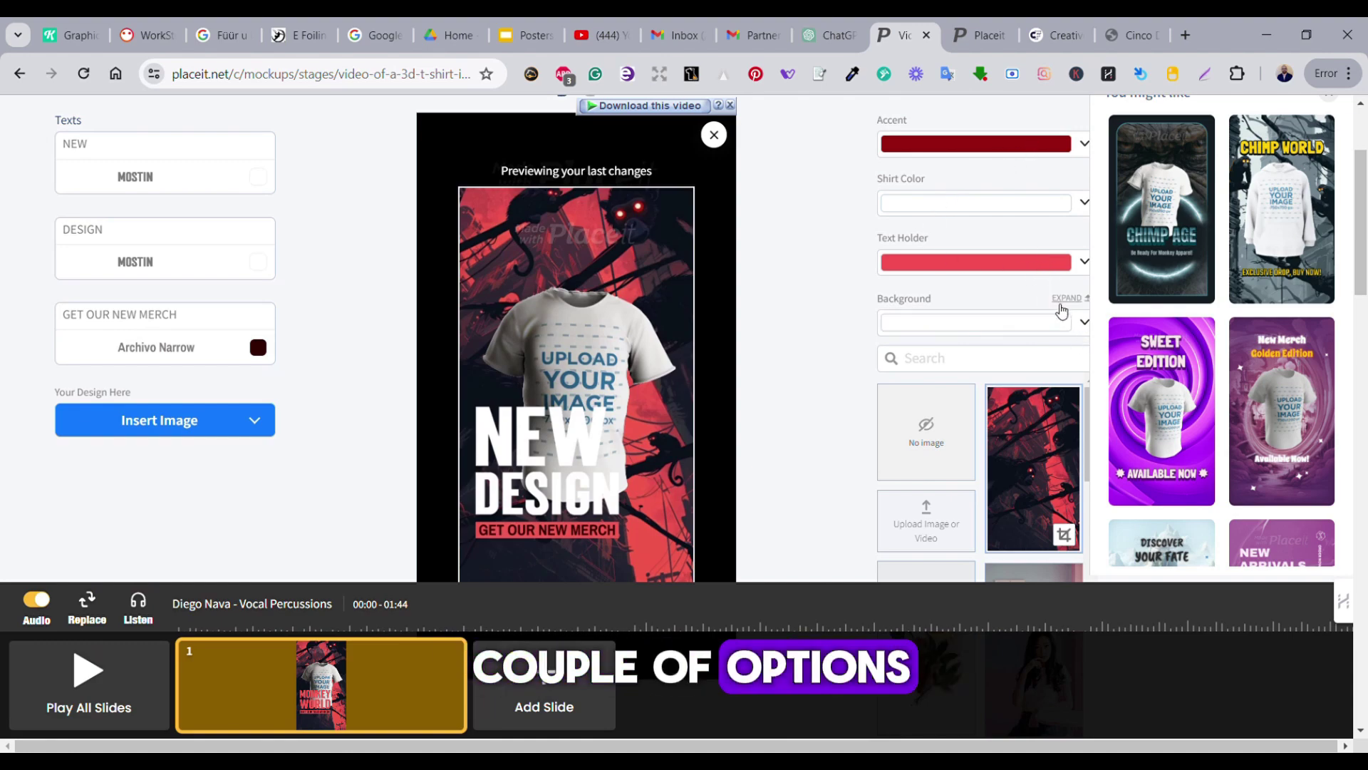
{"action": "left_click", "coordinate": [1046, 204]}
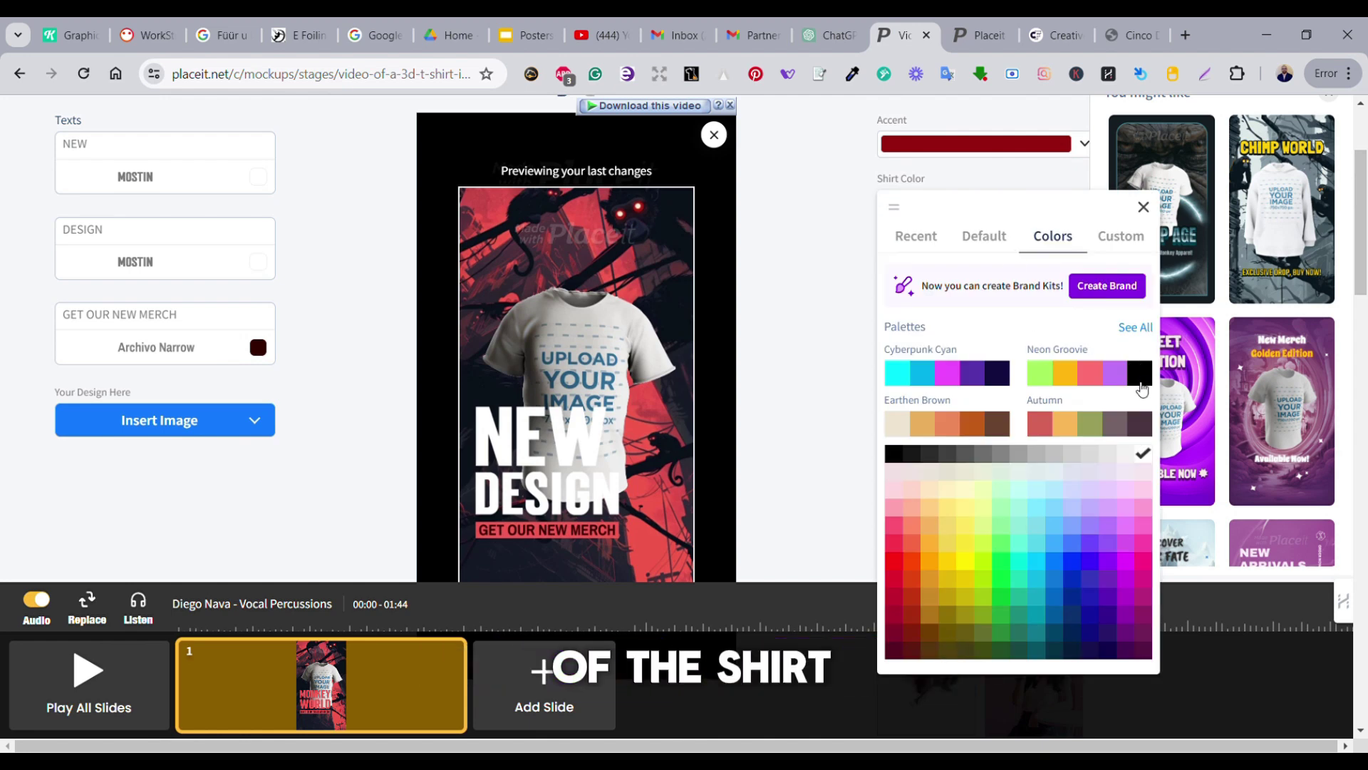
{"action": "left_click", "coordinate": [1139, 381]}
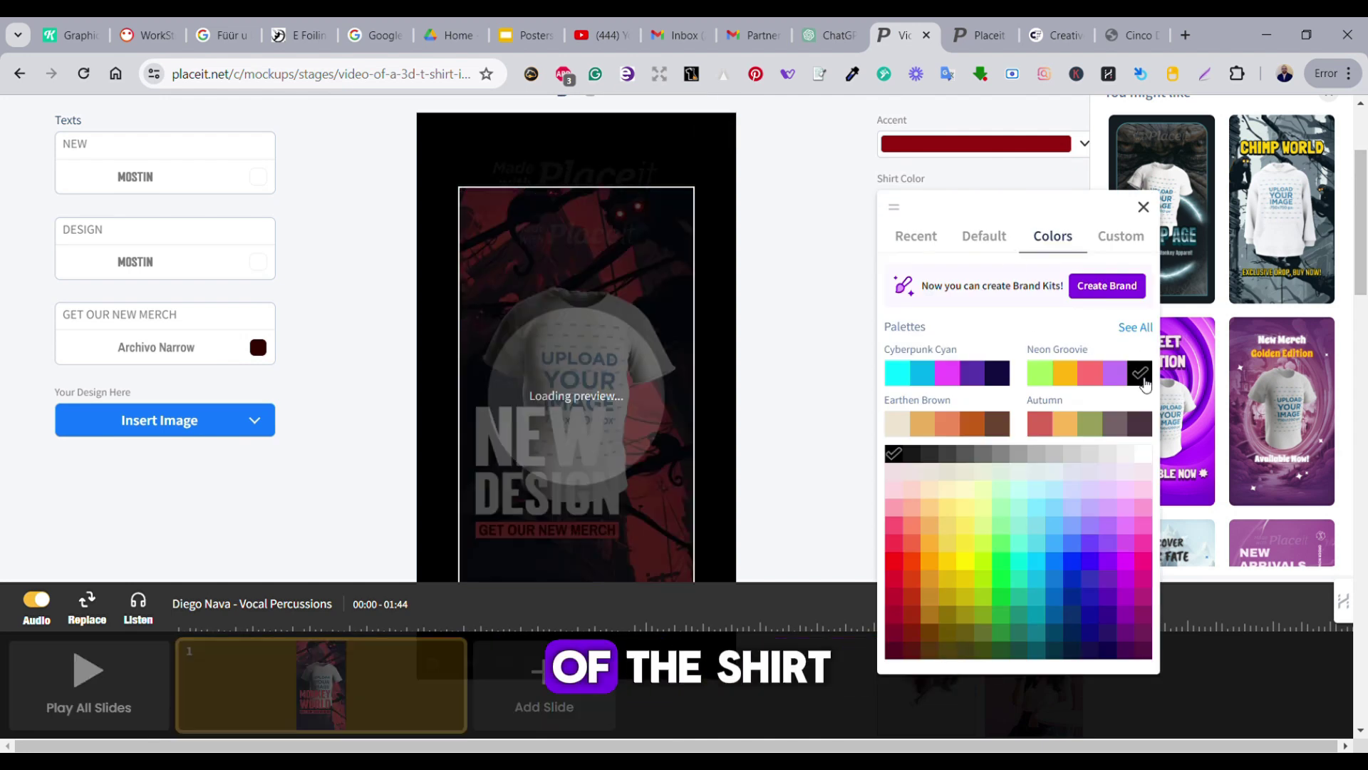
Close the shirt colour choices and scroll the editor to the Background options.
{"action": "left_click", "coordinate": [795, 262]}
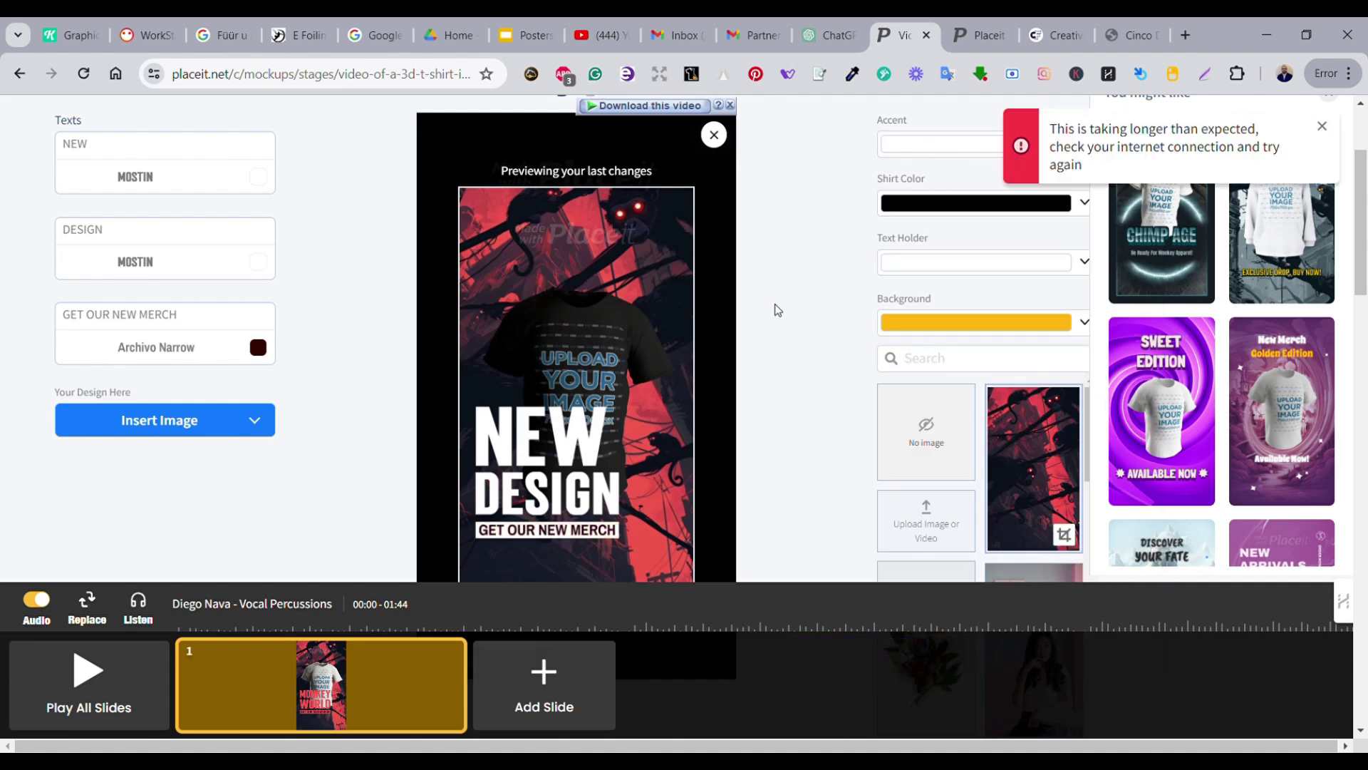
{"action": "scroll", "coordinate": [778, 314], "scroll_direction": "down", "scroll_amount": 1}
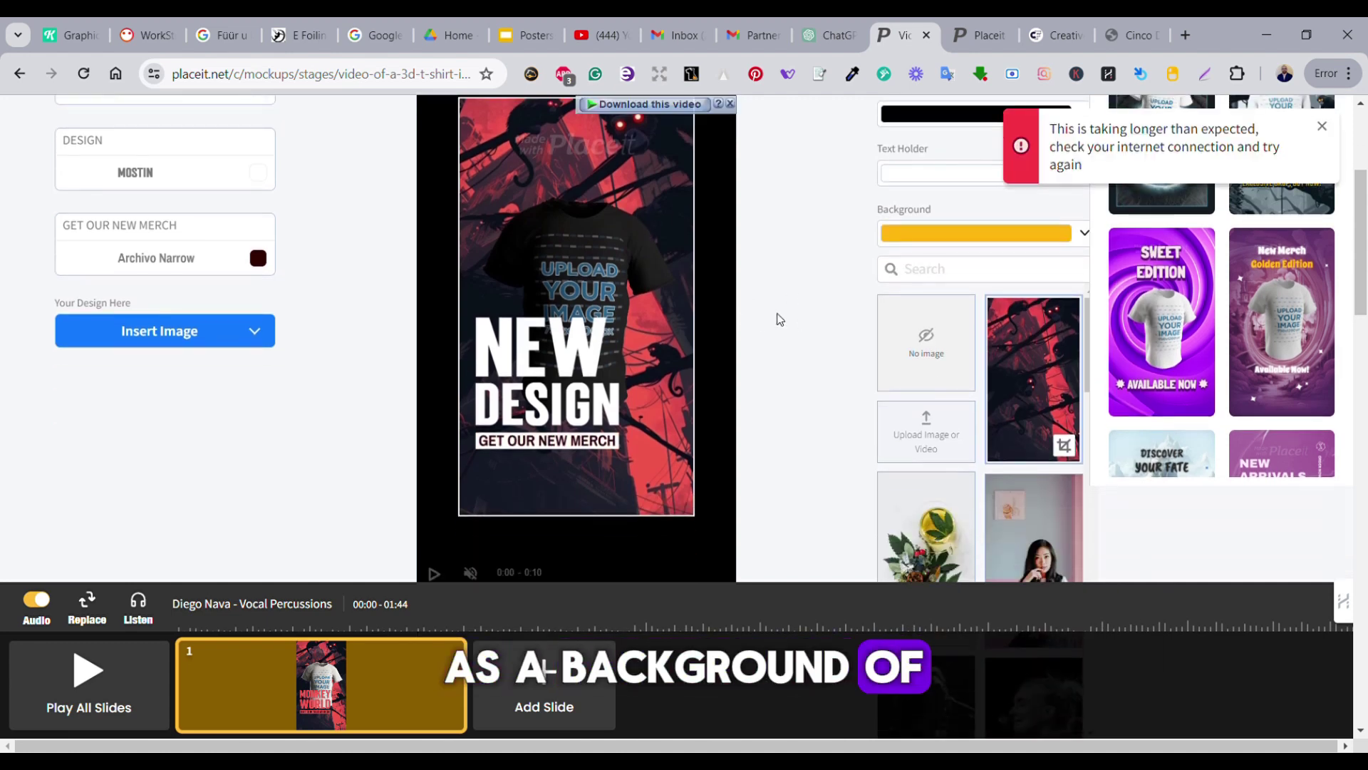
{"action": "scroll", "coordinate": [779, 319], "scroll_direction": "up", "scroll_amount": 1}
{"action": "scroll", "coordinate": [826, 325], "scroll_direction": "down", "scroll_amount": 1}
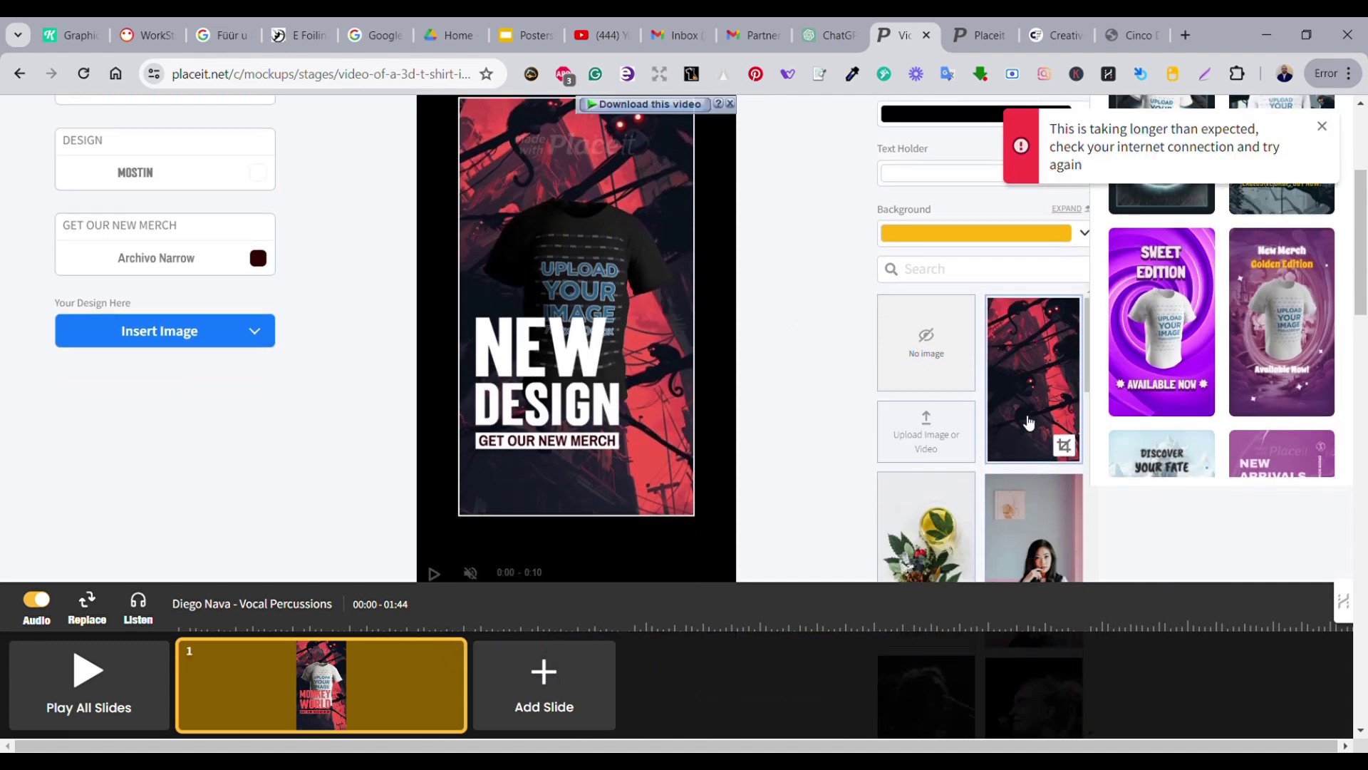
{"action": "scroll", "coordinate": [927, 399], "scroll_direction": "down", "scroll_amount": 1}
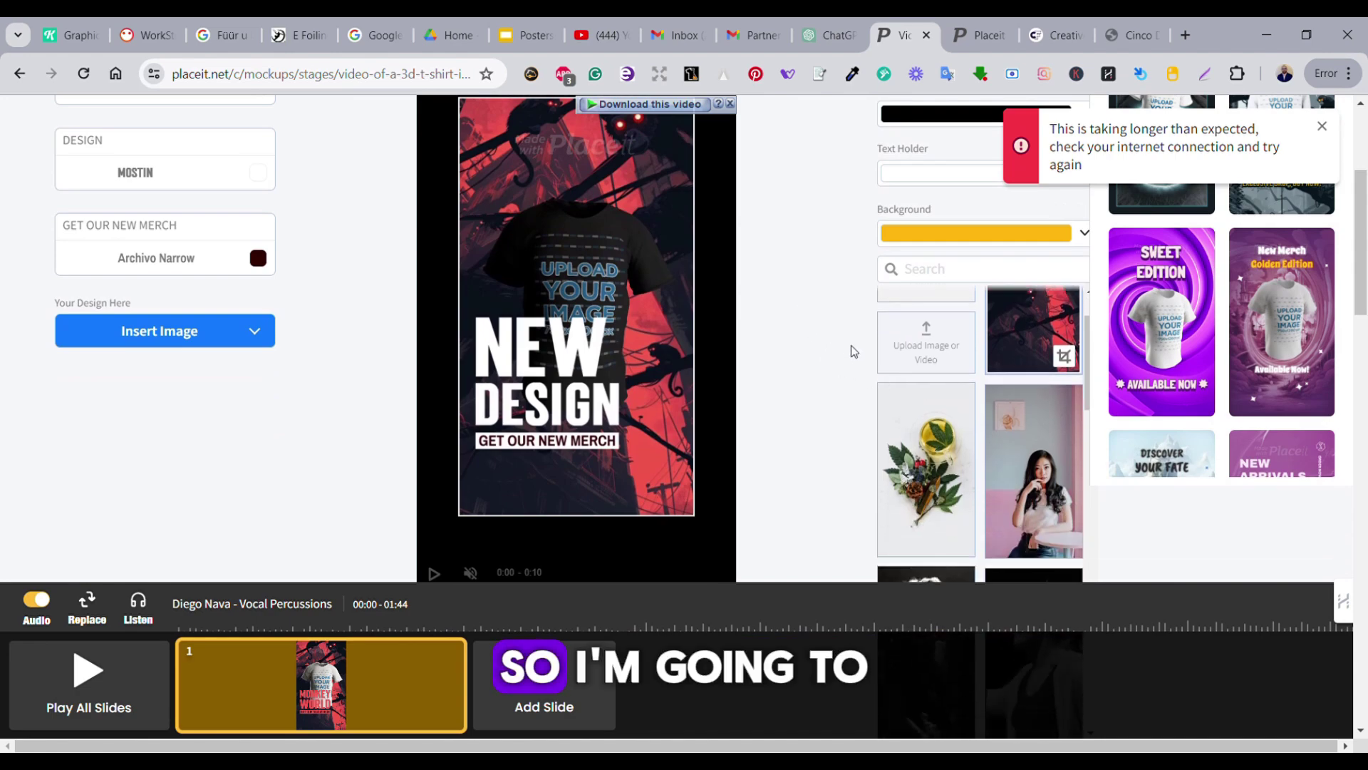
{"action": "scroll", "coordinate": [868, 354], "scroll_direction": "down", "scroll_amount": 2}
{"action": "scroll", "coordinate": [897, 357], "scroll_direction": "up", "scroll_amount": 1}
{"action": "mouse_move", "coordinate": [937, 340]}
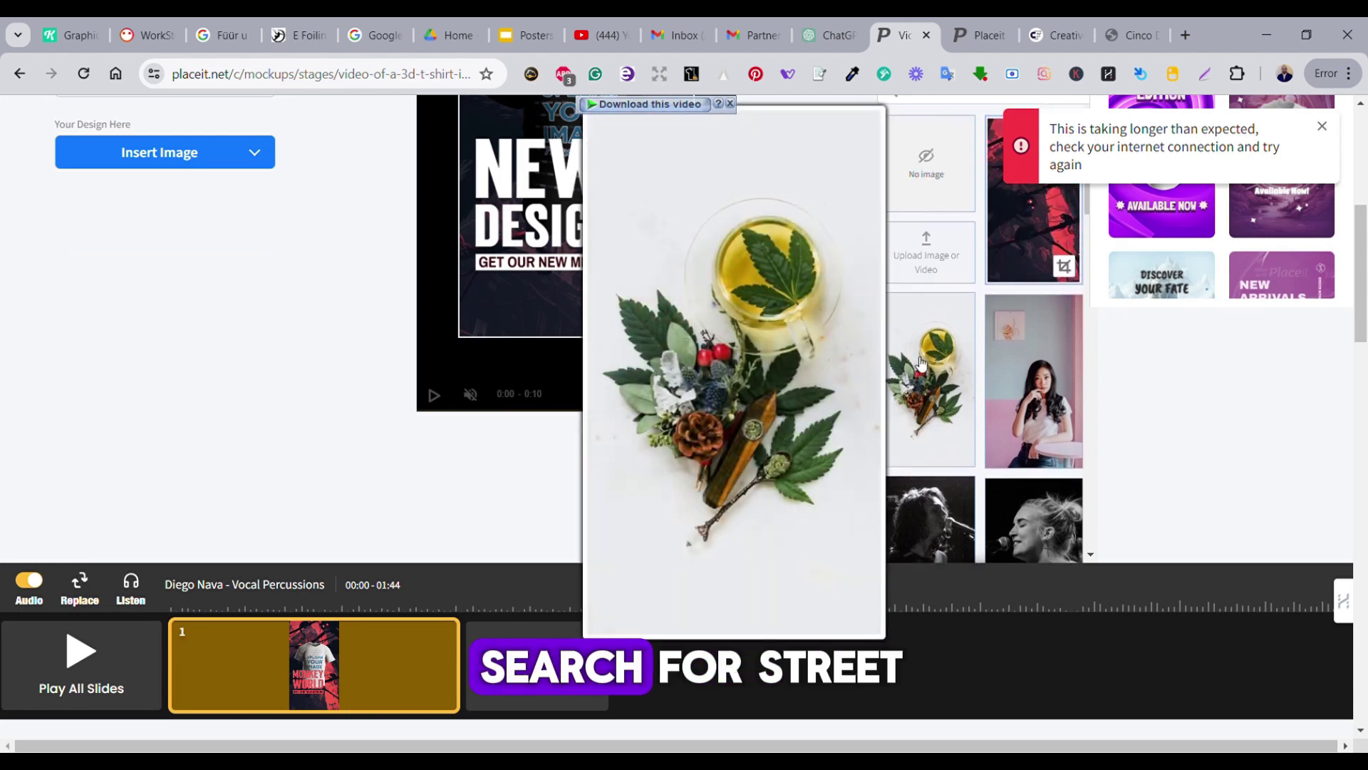
{"action": "scroll", "coordinate": [937, 340], "scroll_direction": "up", "scroll_amount": 1}
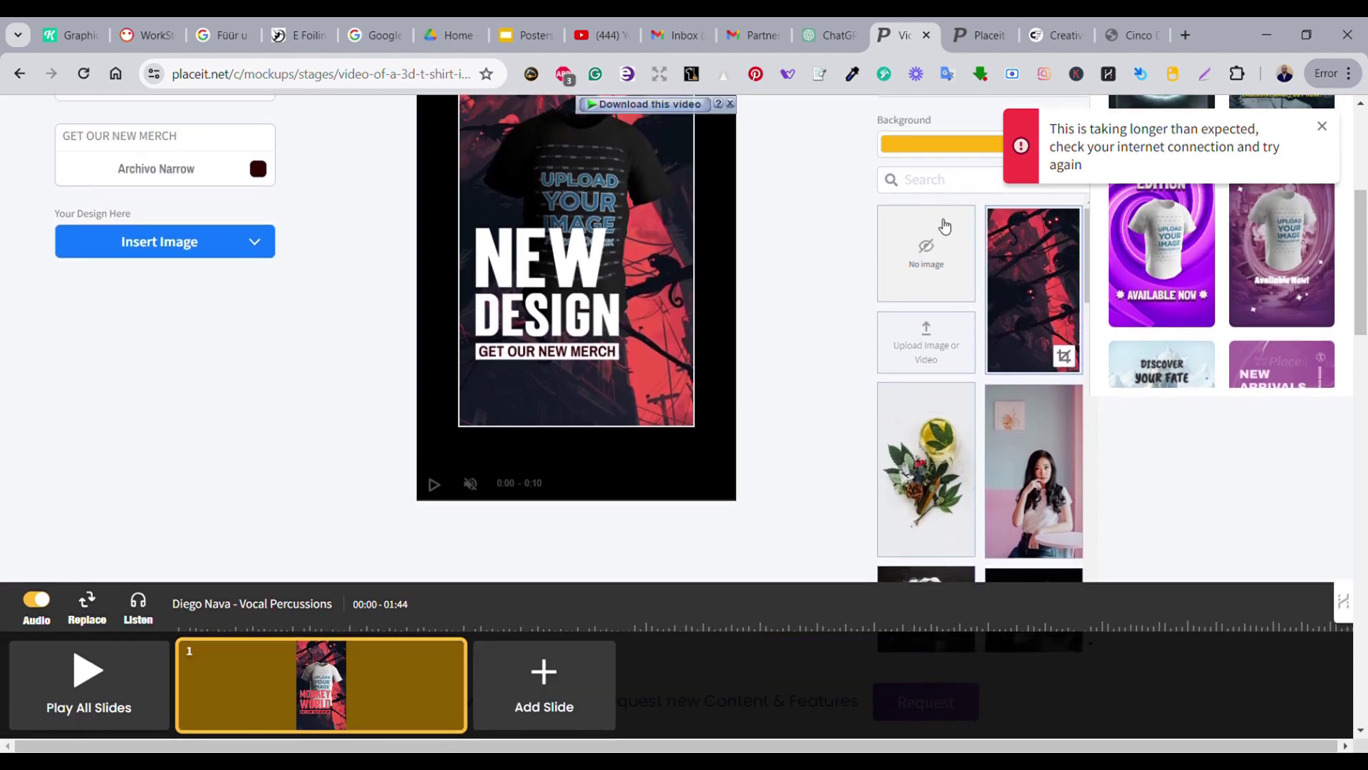
{"action": "scroll", "coordinate": [943, 235], "scroll_direction": "up", "scroll_amount": 1}
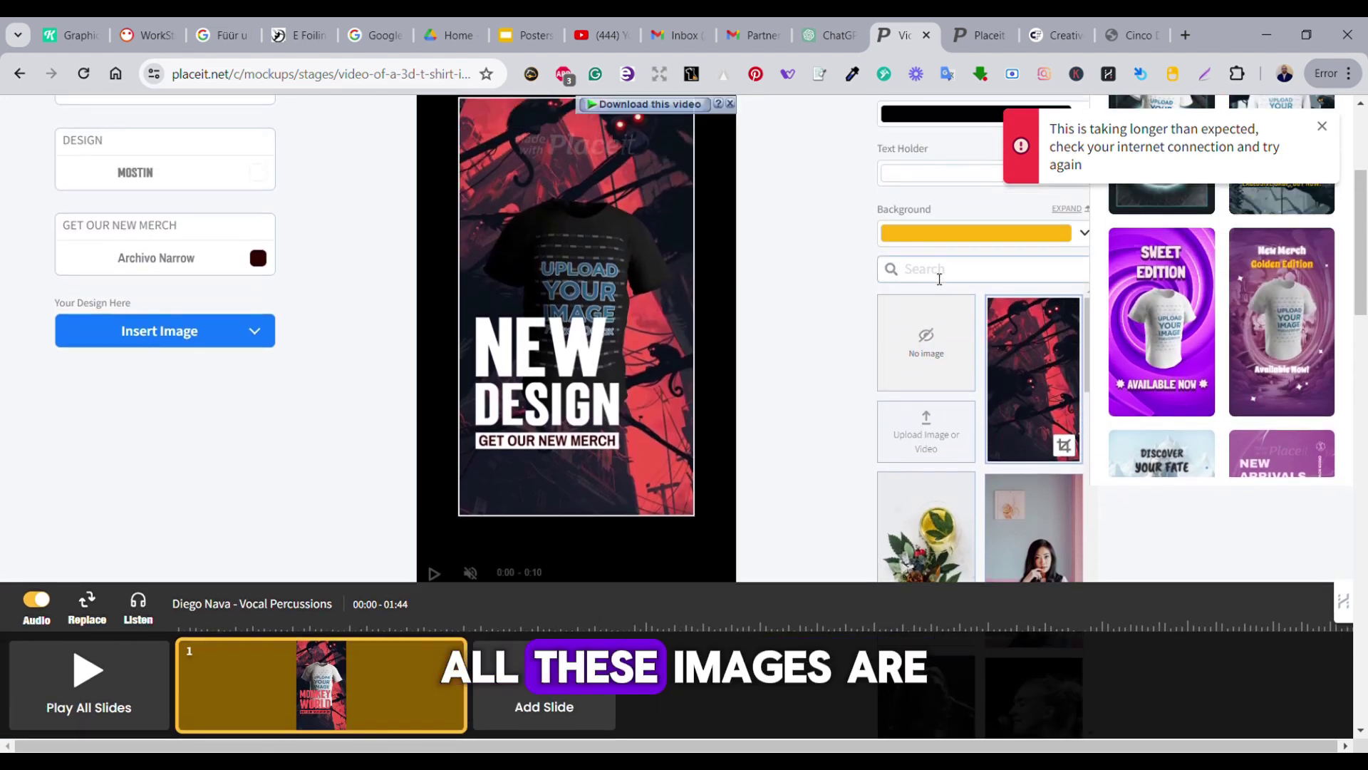
Search backgrounds for 'street' and apply the colourful street photo behind the black shirt.
{"action": "type", "text": "et"}
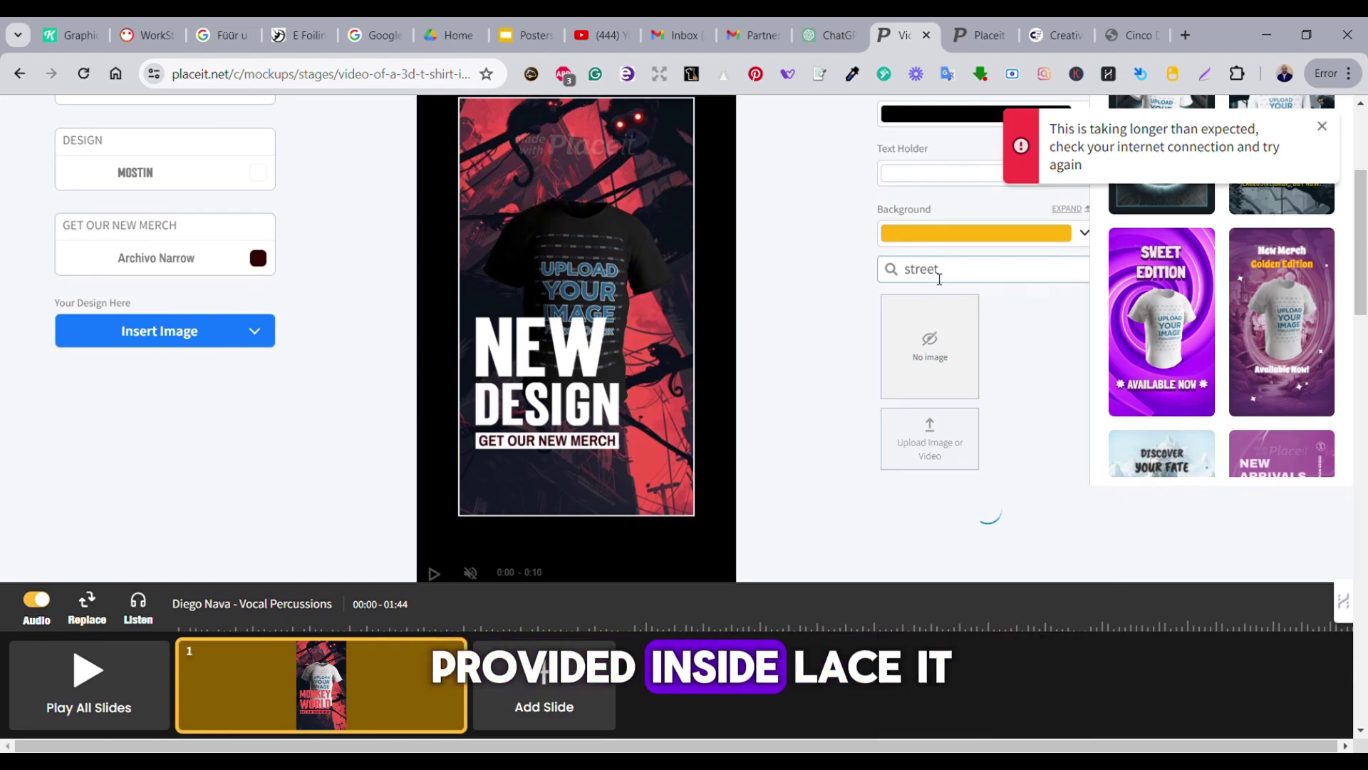
{"action": "scroll", "coordinate": [938, 279], "scroll_direction": "down", "scroll_amount": 2}
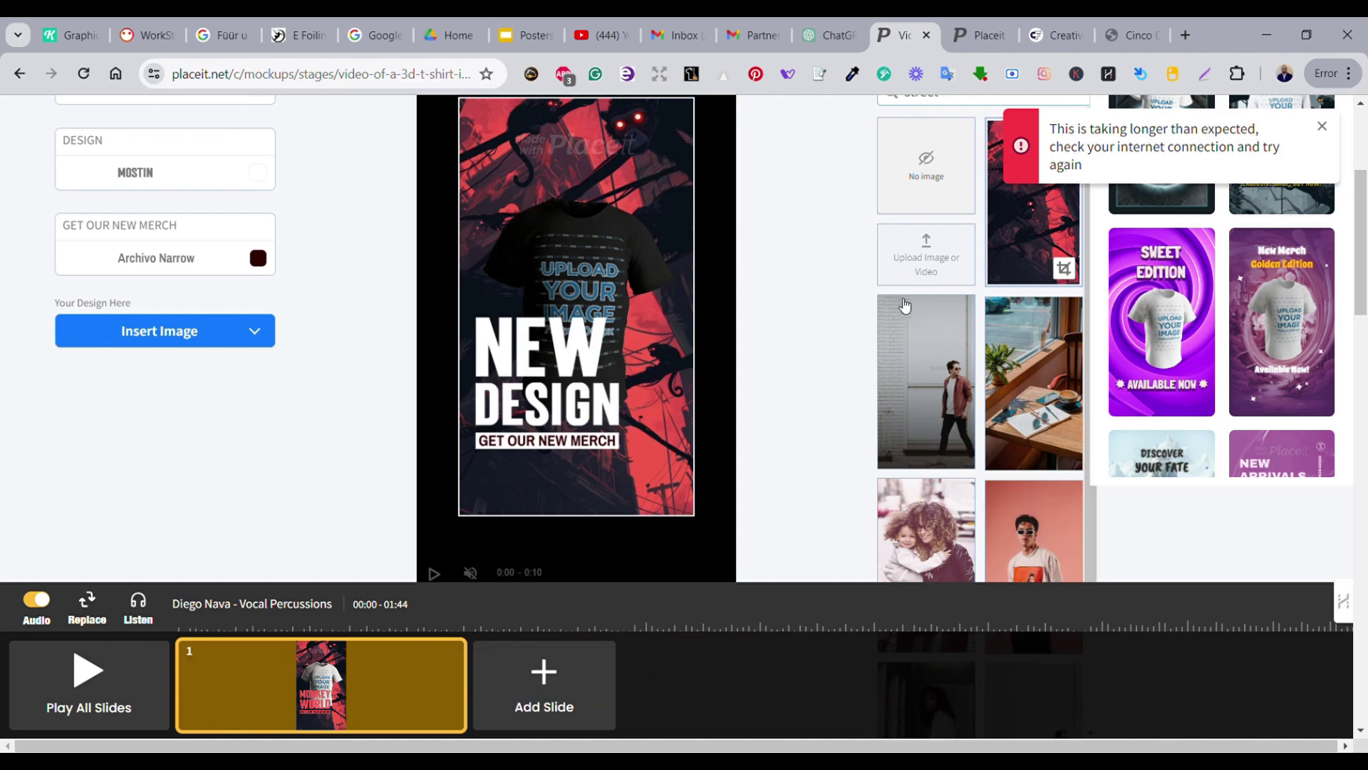
{"action": "scroll", "coordinate": [1033, 342], "scroll_direction": "down", "scroll_amount": 5}
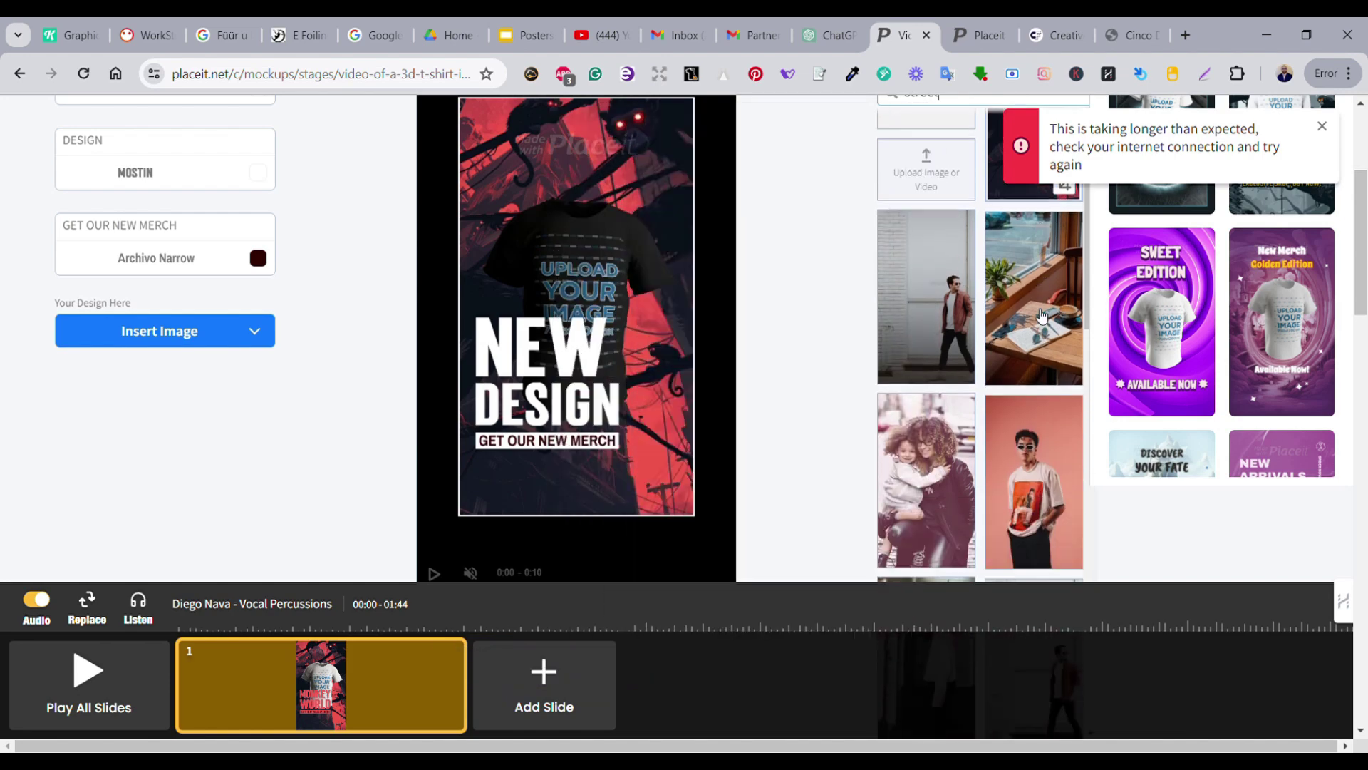
{"action": "scroll", "coordinate": [1003, 407], "scroll_direction": "down", "scroll_amount": 5}
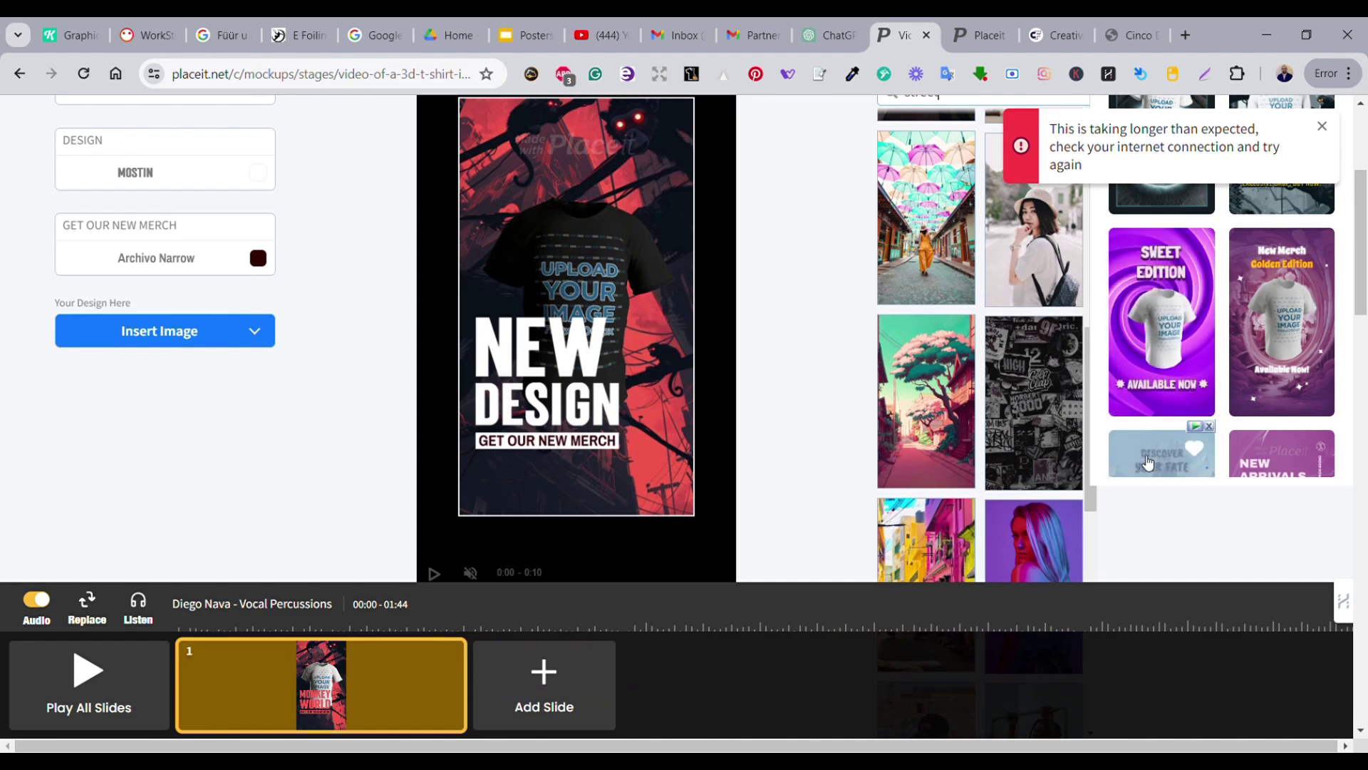
{"action": "scroll", "coordinate": [1069, 449], "scroll_direction": "down", "scroll_amount": 2}
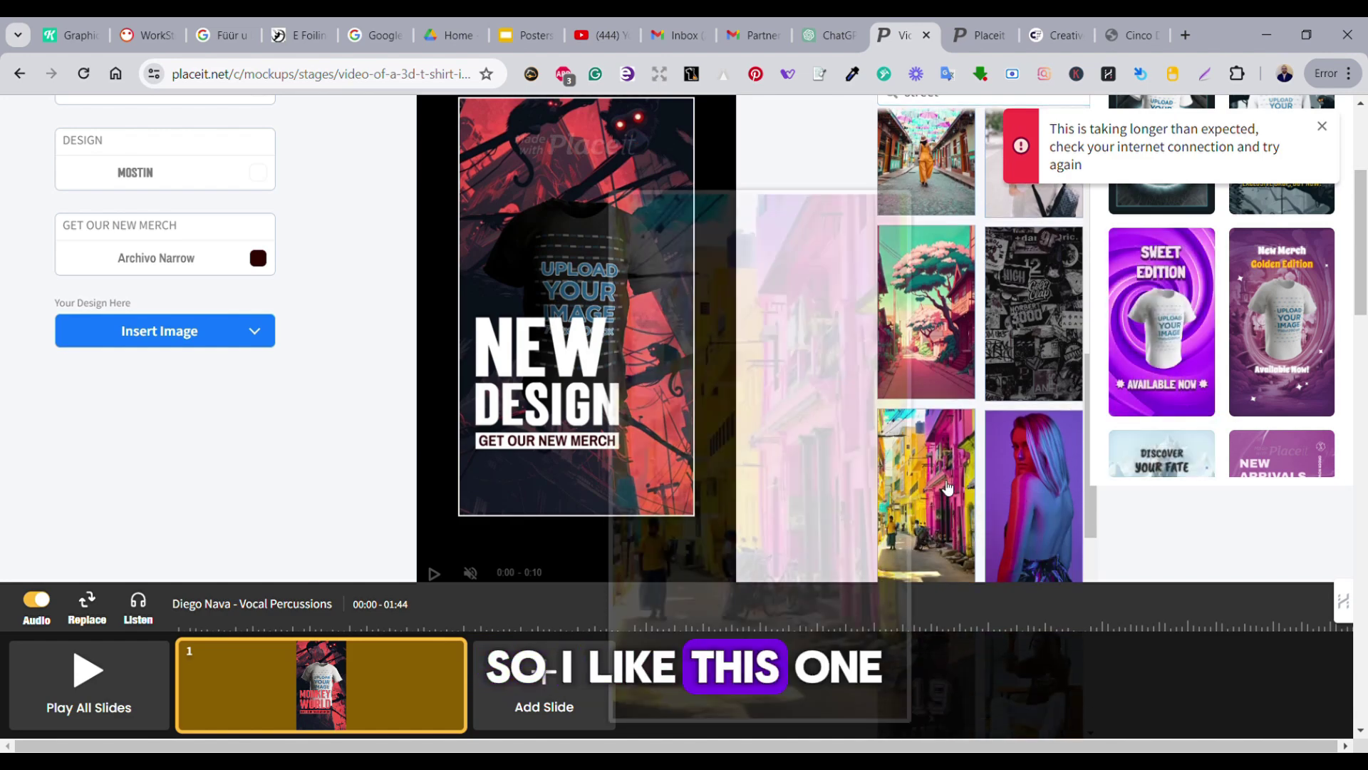
{"action": "left_click", "coordinate": [950, 489]}
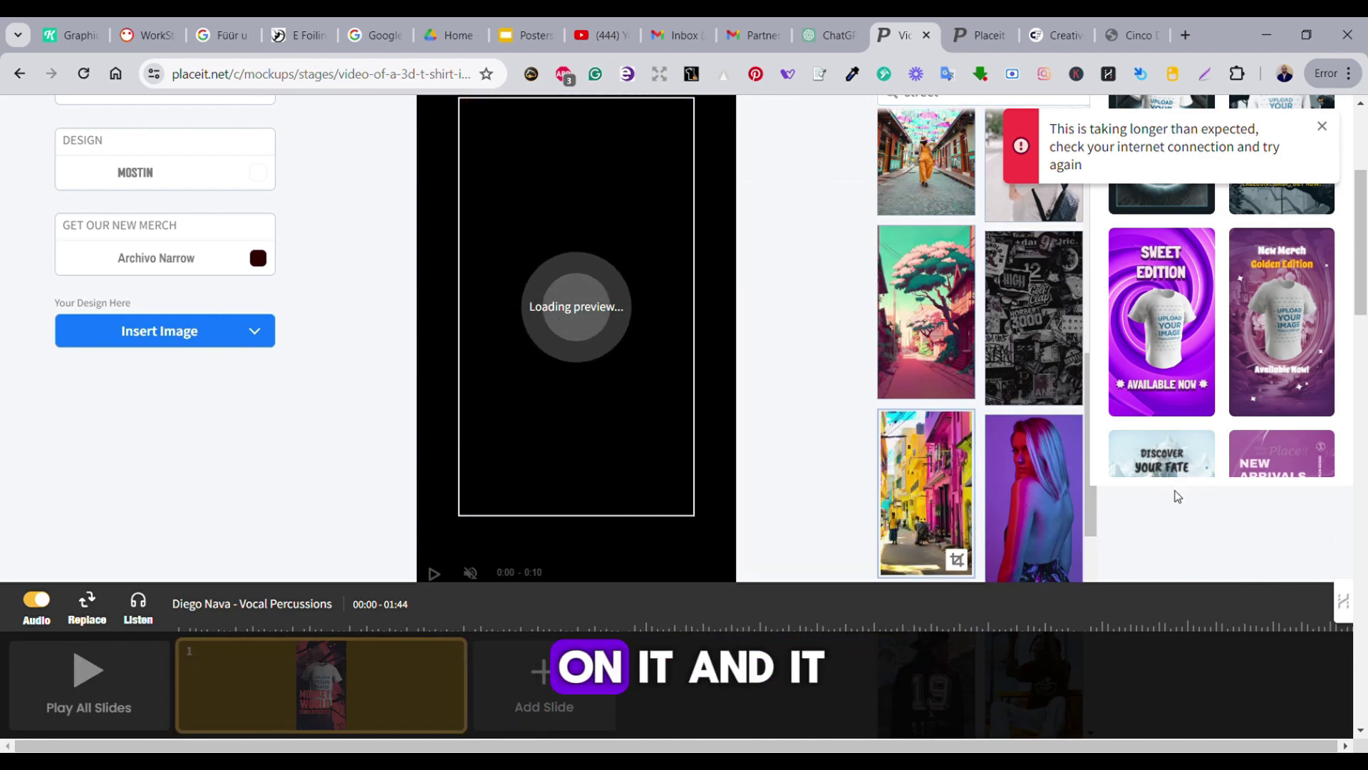
{"action": "scroll", "coordinate": [940, 388], "scroll_direction": "up", "scroll_amount": 2}
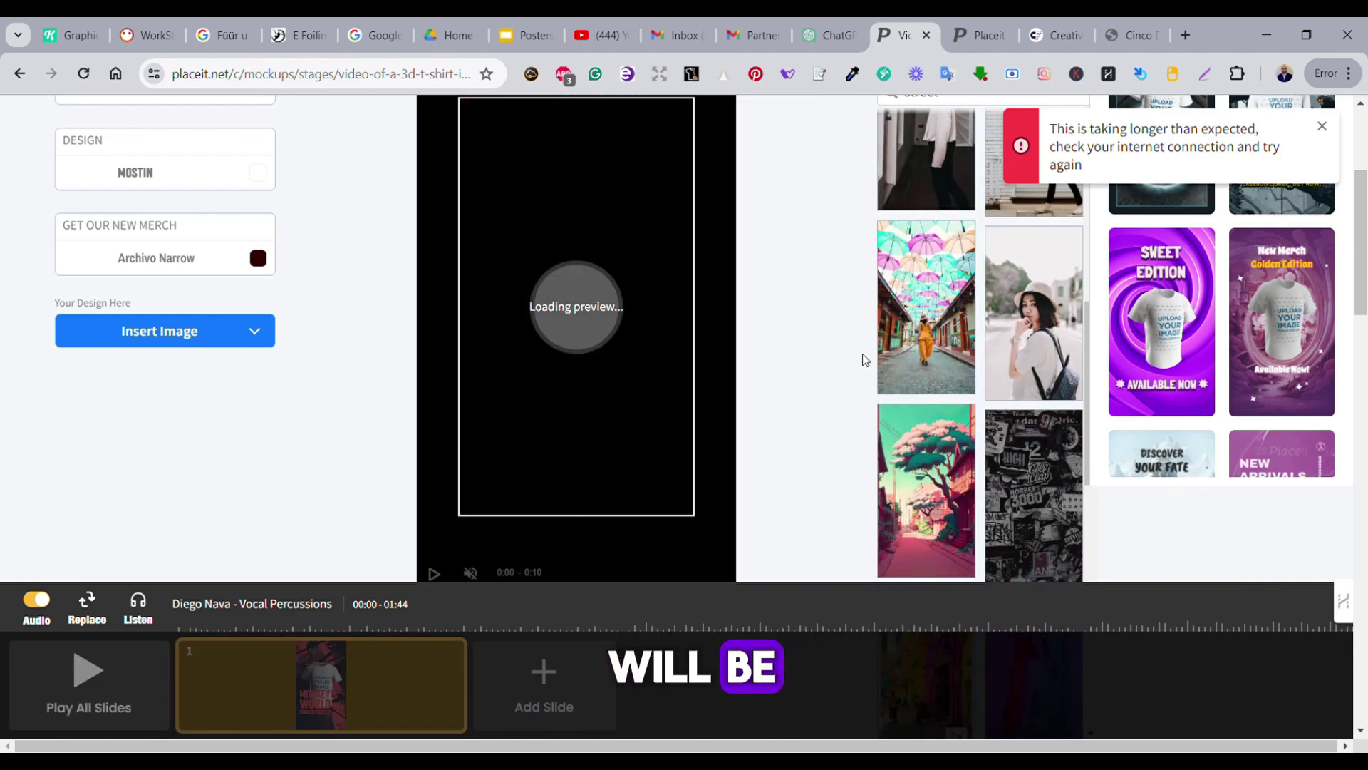
{"action": "scroll", "coordinate": [819, 331], "scroll_direction": "up", "scroll_amount": 1}
{"action": "scroll", "coordinate": [848, 374], "scroll_direction": "down", "scroll_amount": 1}
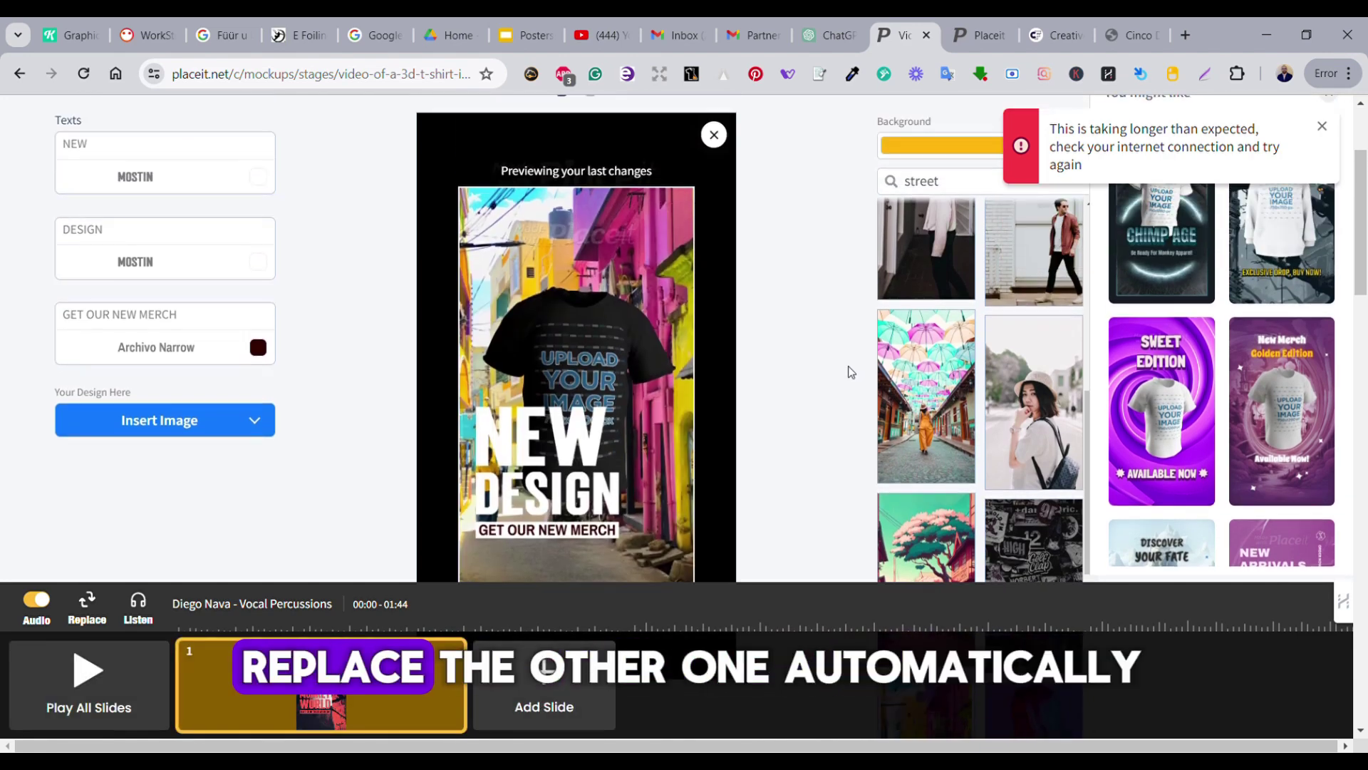
{"action": "scroll", "coordinate": [848, 371], "scroll_direction": "down", "scroll_amount": 1}
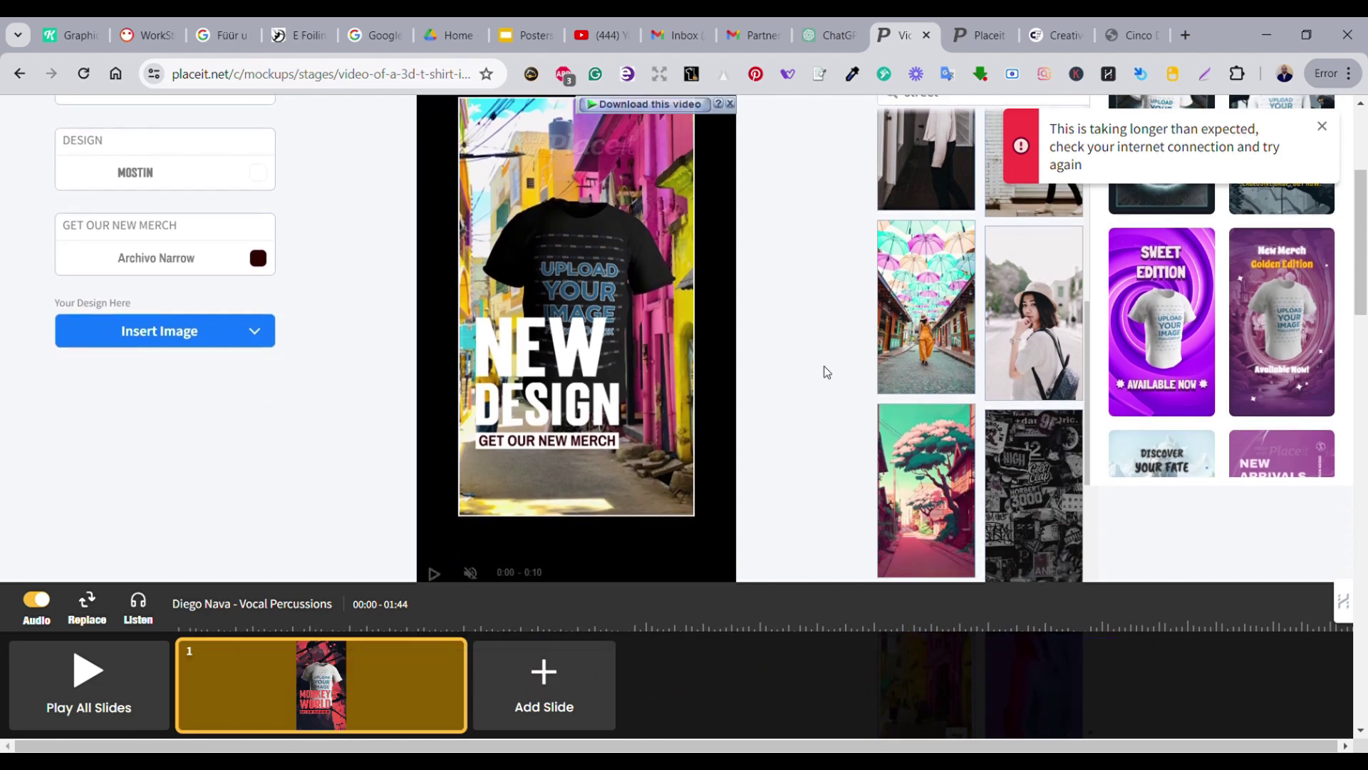
{"action": "scroll", "coordinate": [824, 365], "scroll_direction": "up", "scroll_amount": 1}
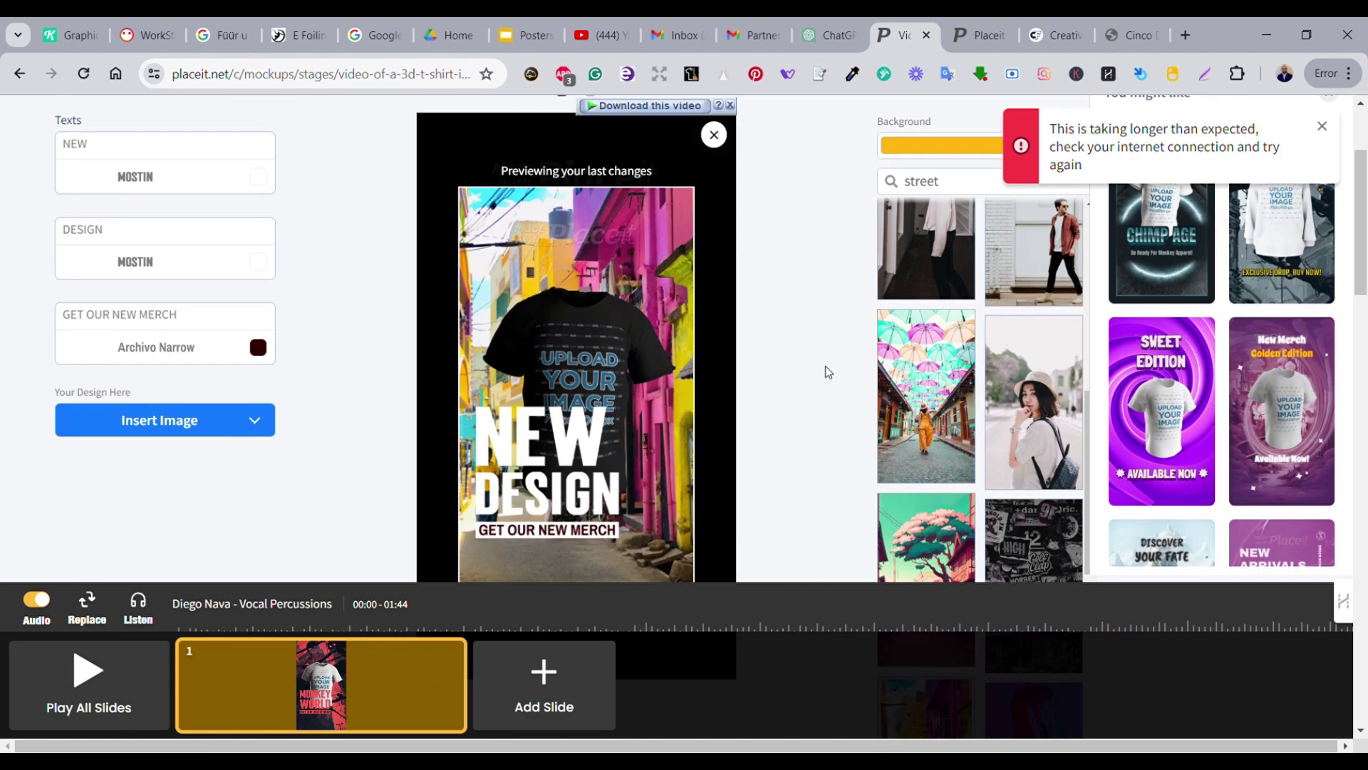
Upload the Cinco de Mayo design from the computer, nudge it higher, and crop it onto the shirt.
{"action": "left_click", "coordinate": [1322, 129]}
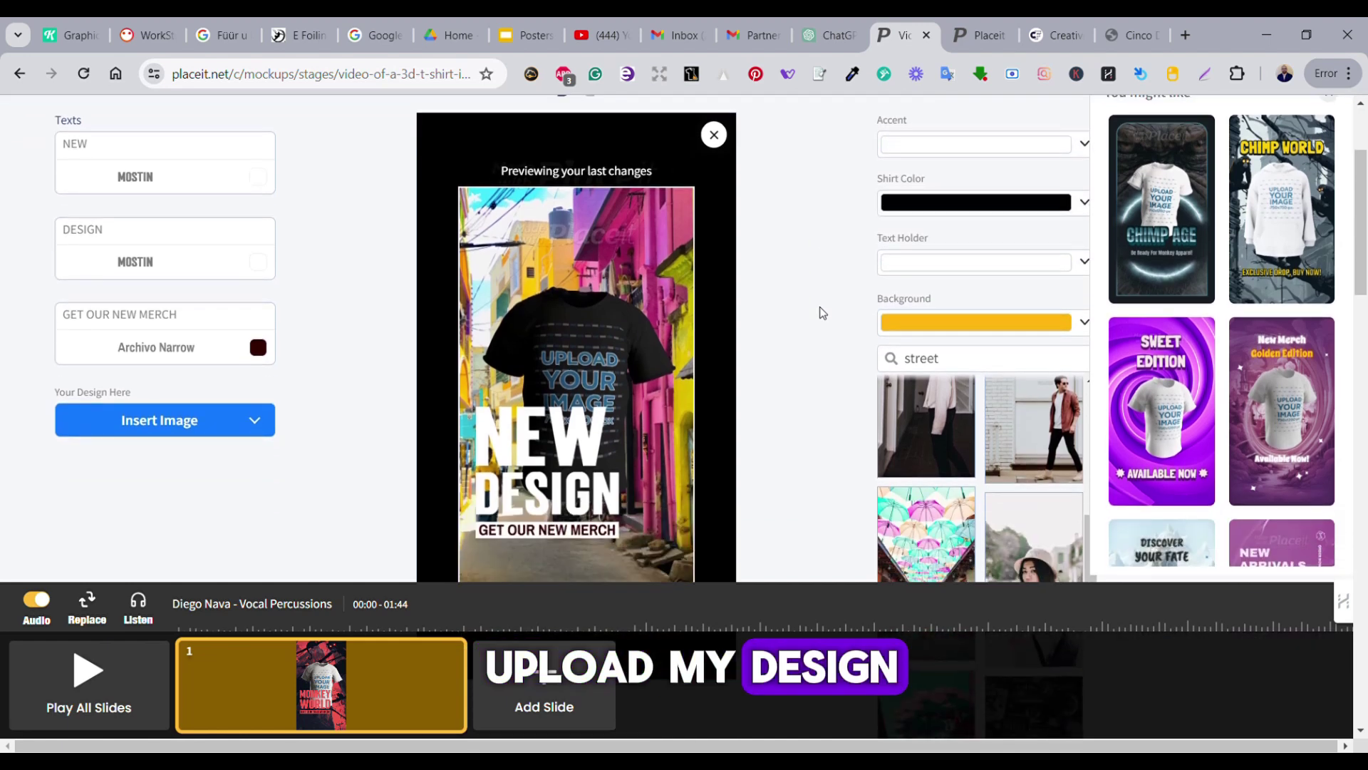
{"action": "left_click", "coordinate": [176, 423]}
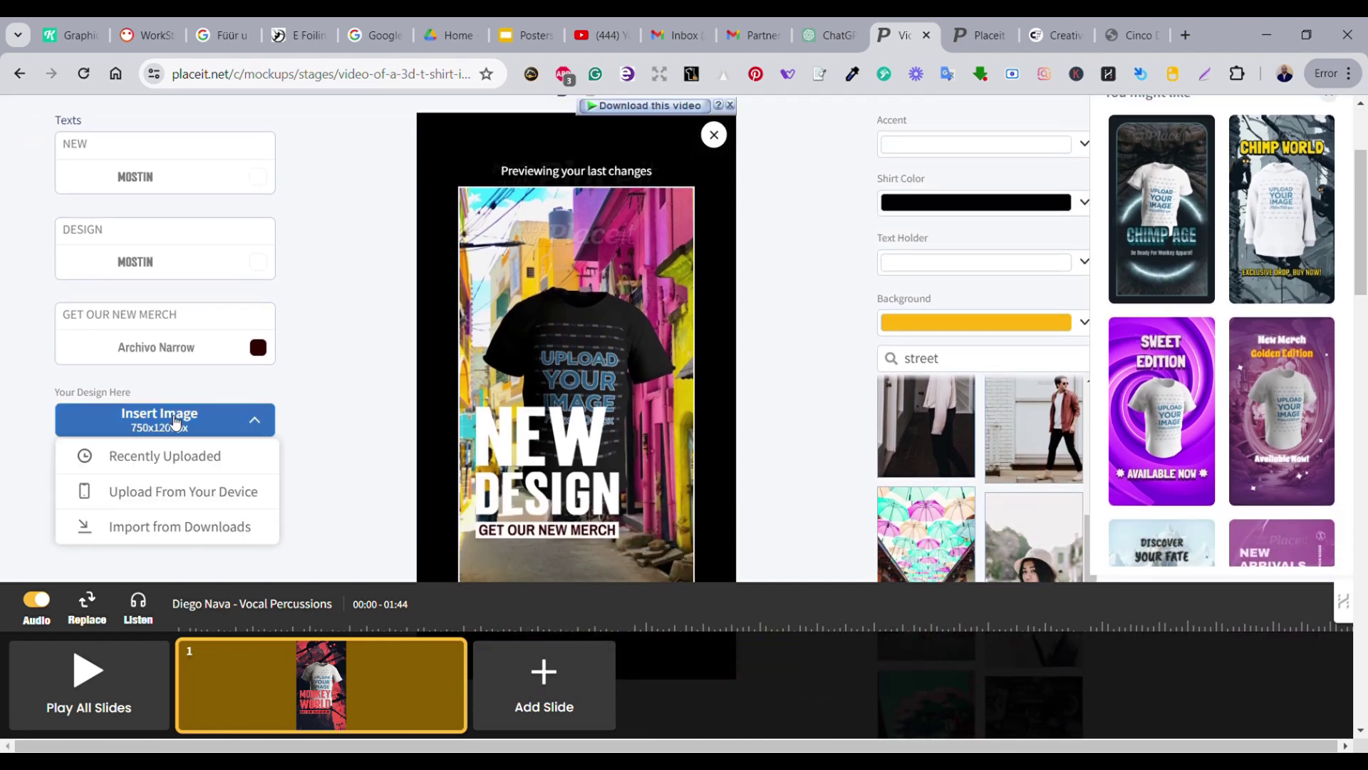
{"action": "left_click", "coordinate": [189, 496]}
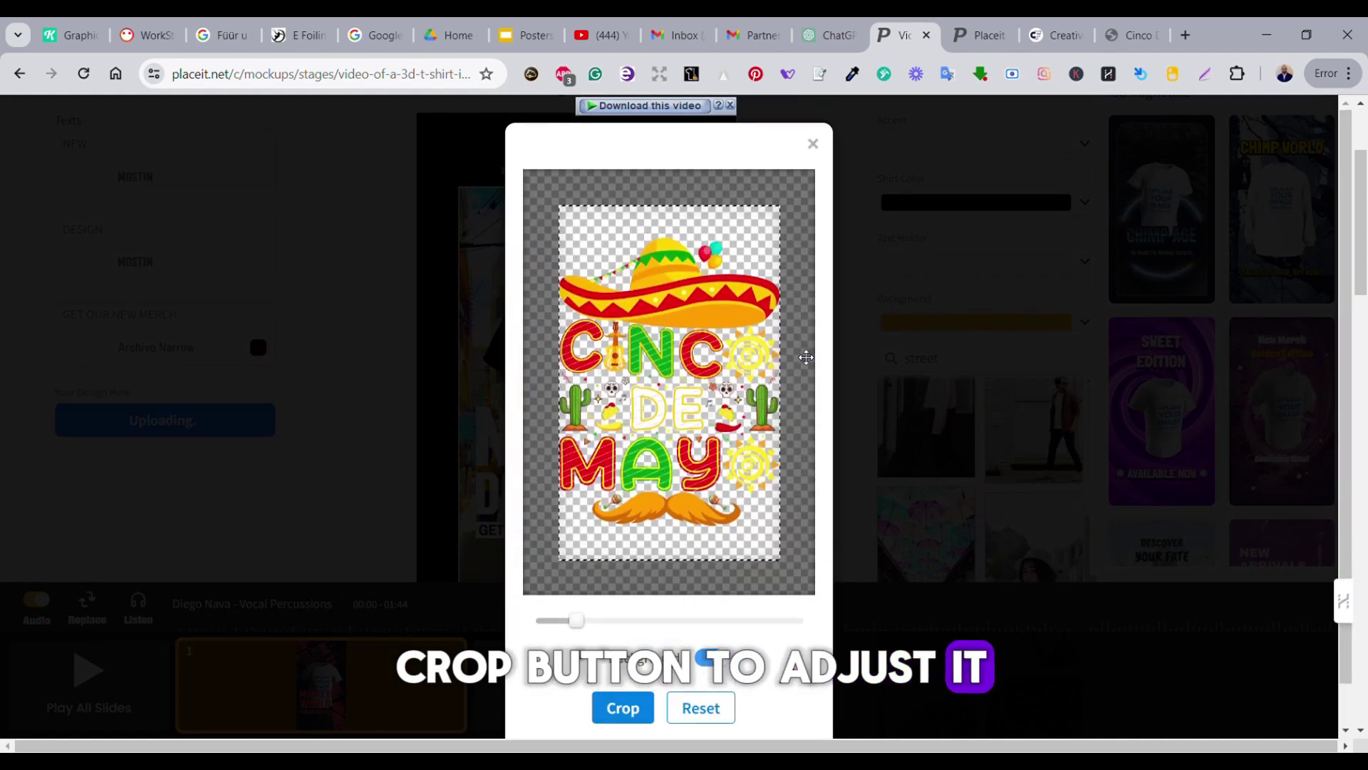
{"action": "left_click_drag", "start_coordinate": [712, 405], "coordinate": [711, 379]}
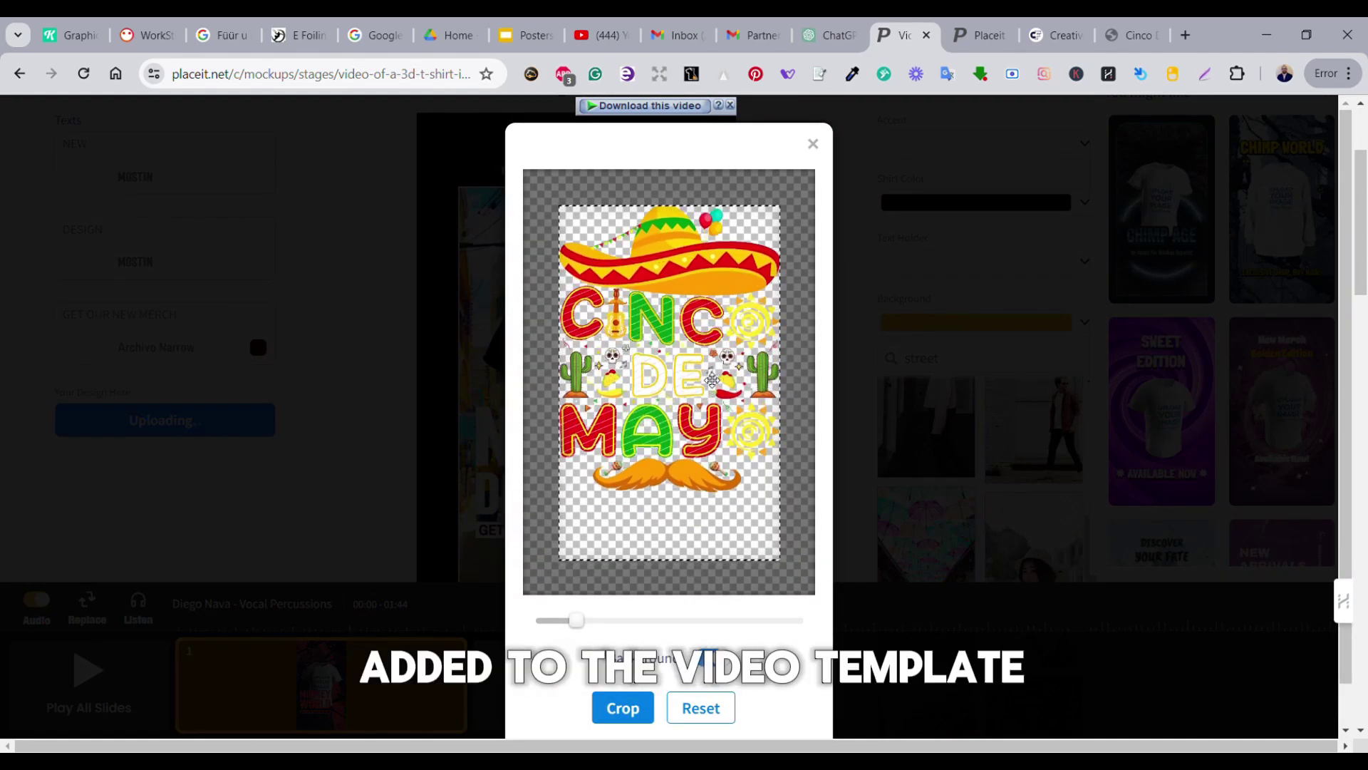
{"action": "left_click", "coordinate": [639, 713]}
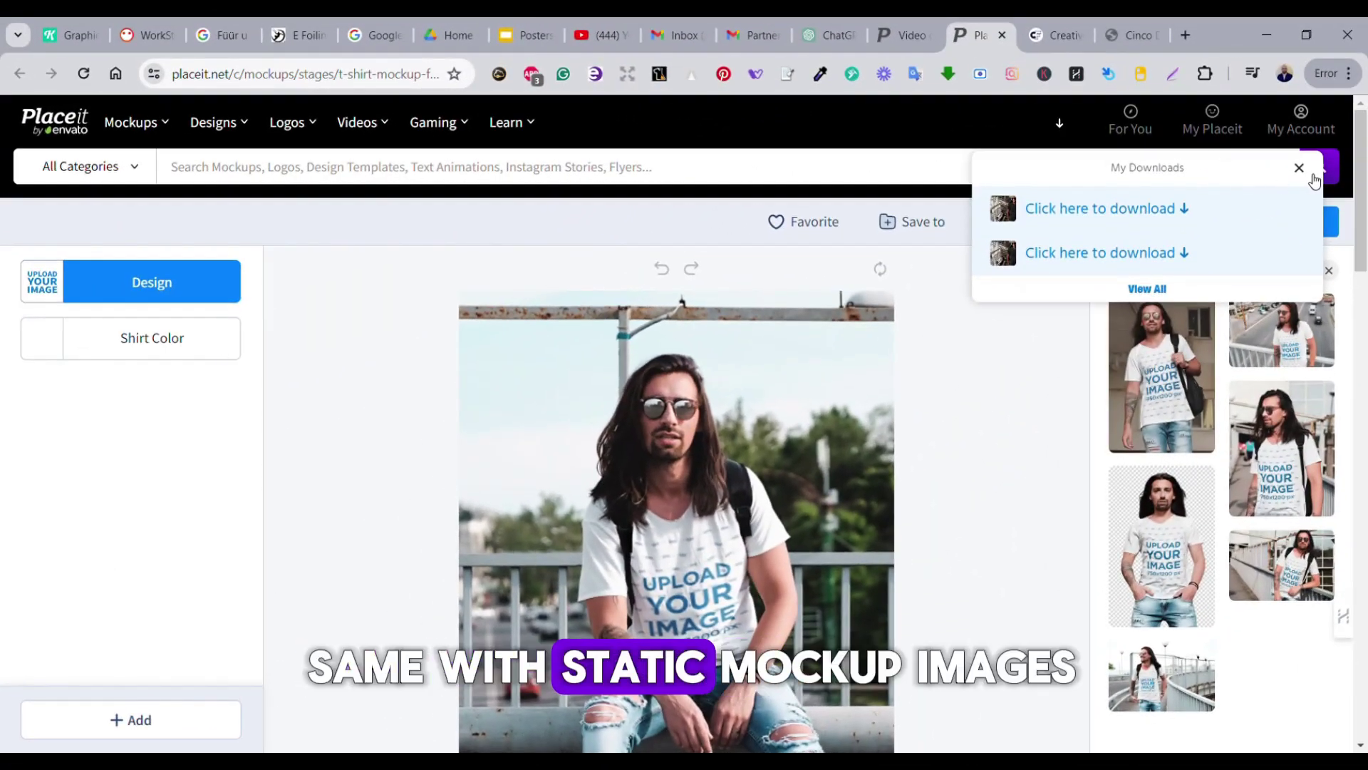
Open a suggested V-neck T-shirt mockup in a new tab and set the shirt colour to black.
{"action": "left_click", "coordinate": [1299, 168]}
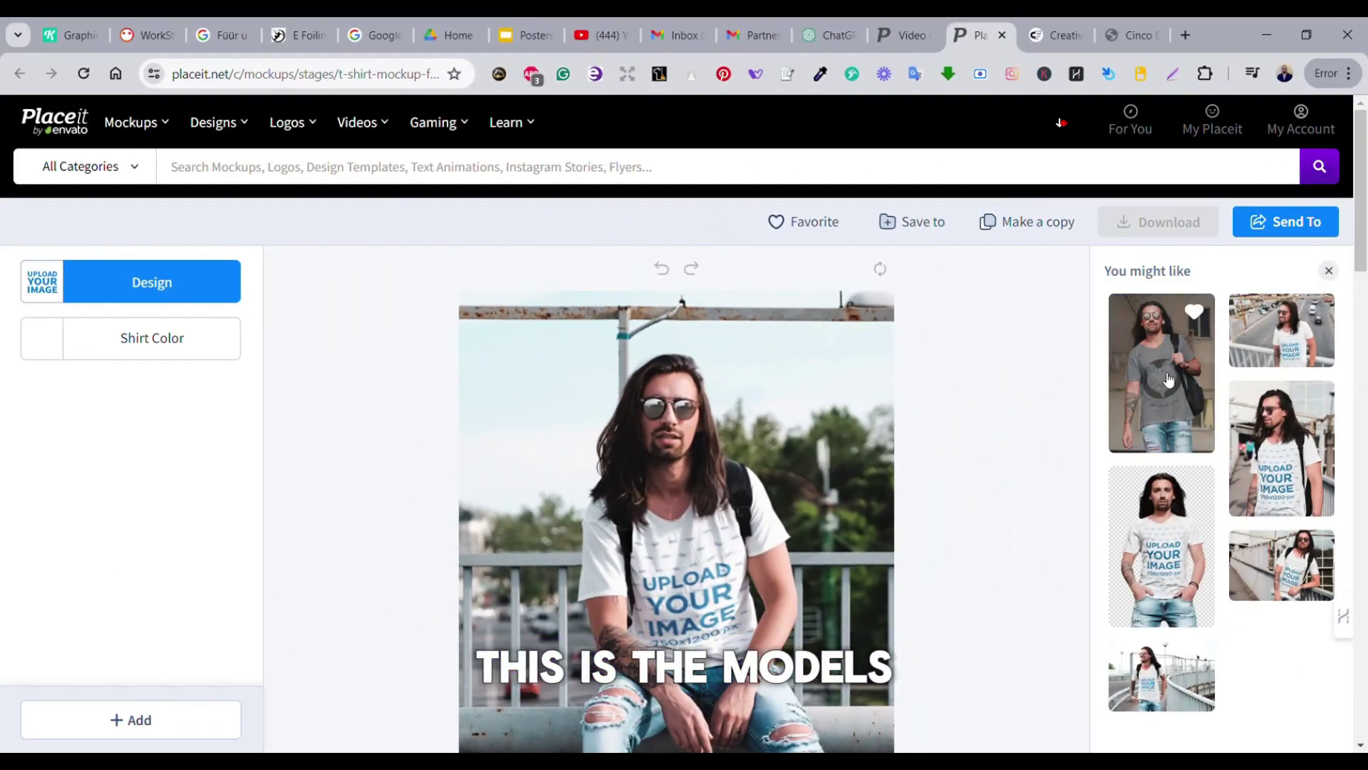
{"action": "middle_click", "coordinate": [1071, 396]}
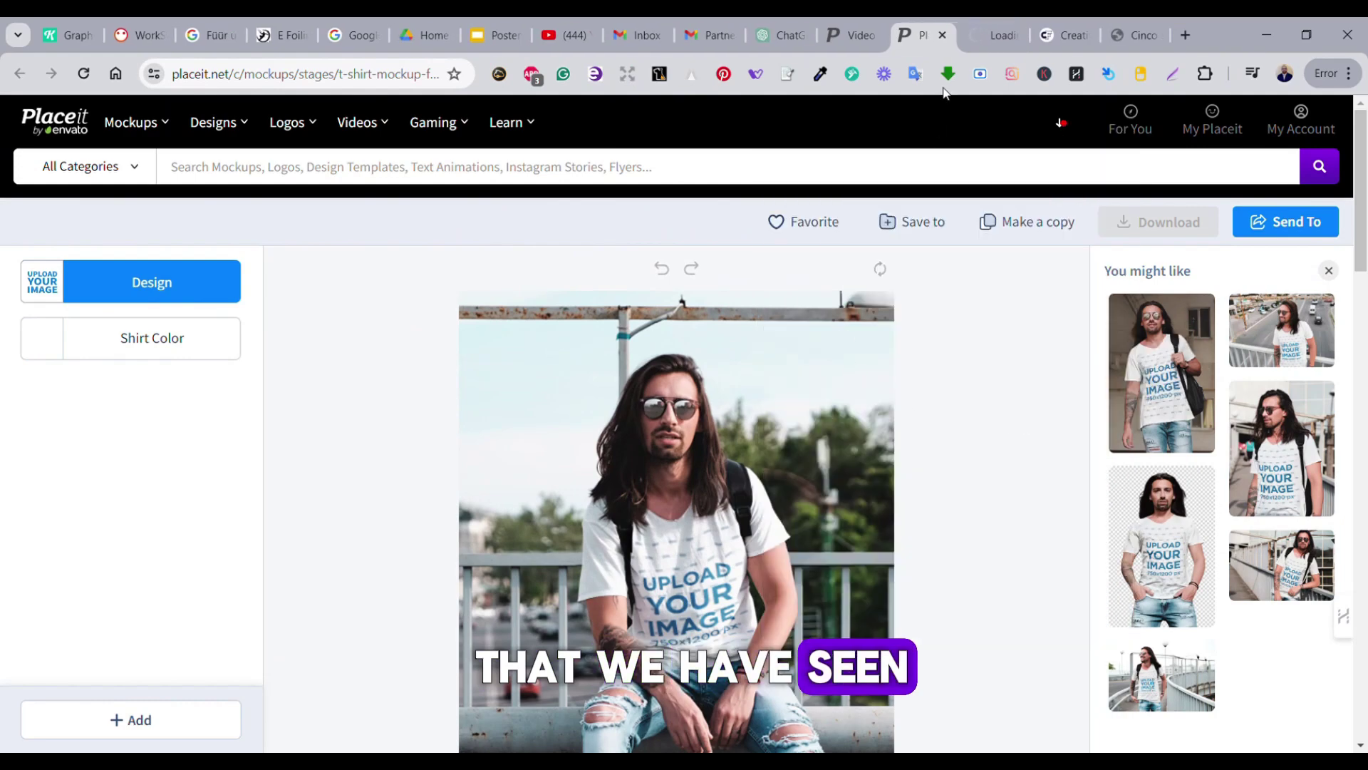
{"action": "left_click", "coordinate": [975, 41]}
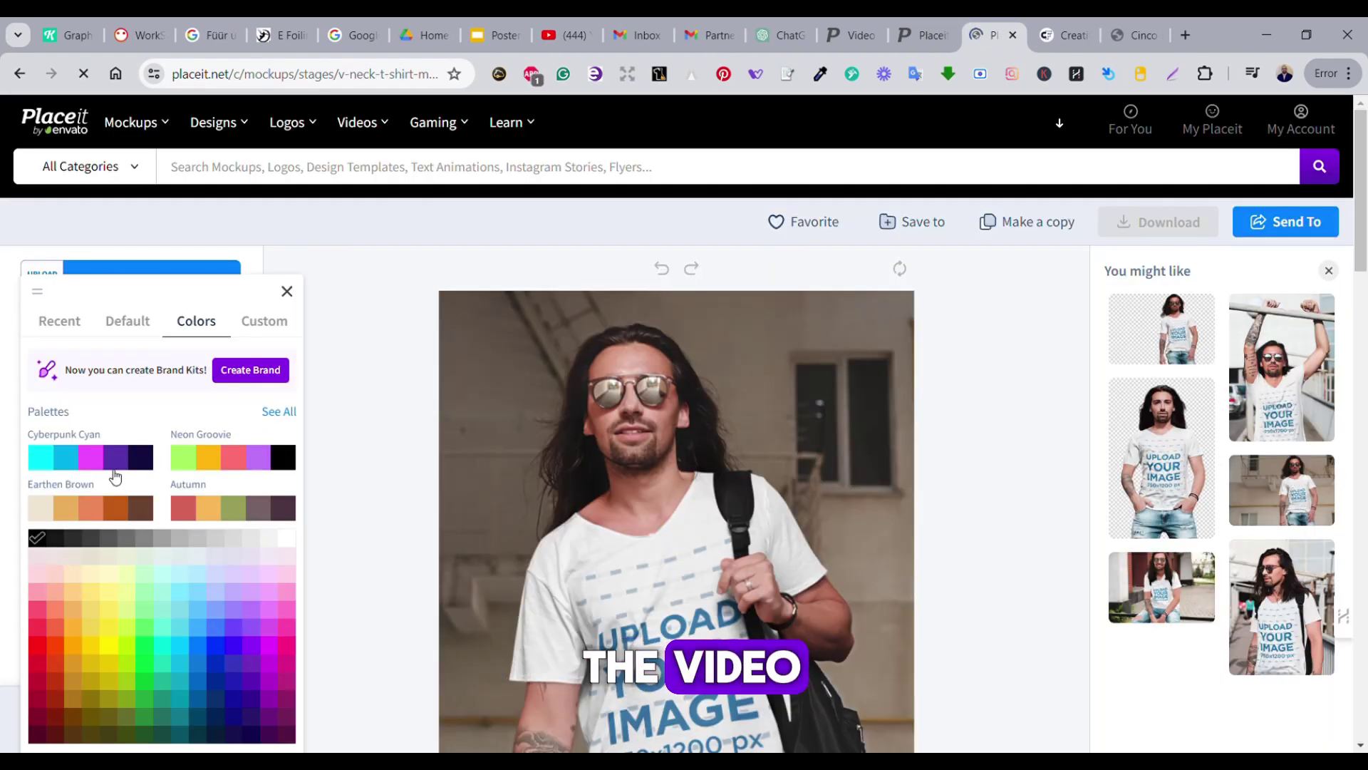
{"action": "left_click", "coordinate": [336, 325]}
Upload the Cinco de Mayo design, scale it to 95%, raise it slightly, and crop.
{"action": "left_click", "coordinate": [151, 282]}
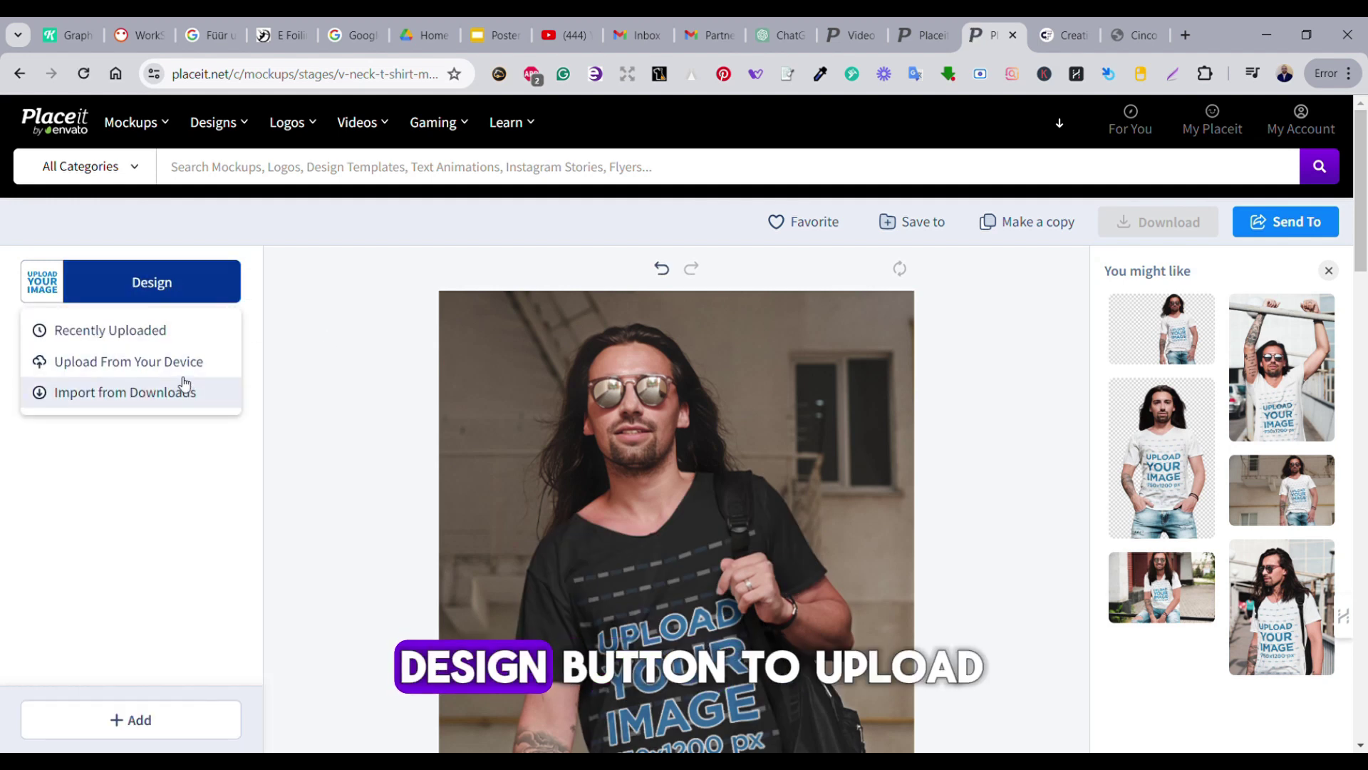
{"action": "left_click", "coordinate": [184, 383]}
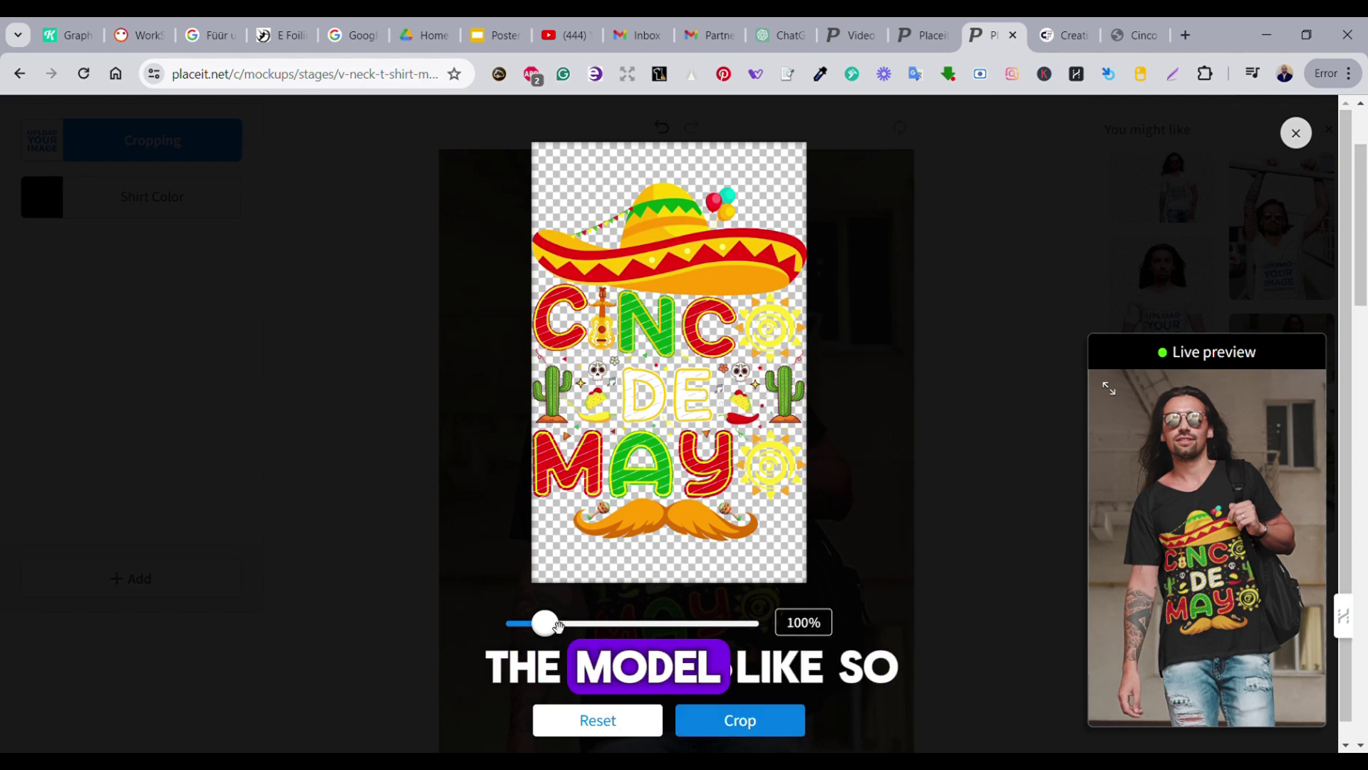
{"action": "left_click_drag", "start_coordinate": [557, 625], "coordinate": [542, 625]}
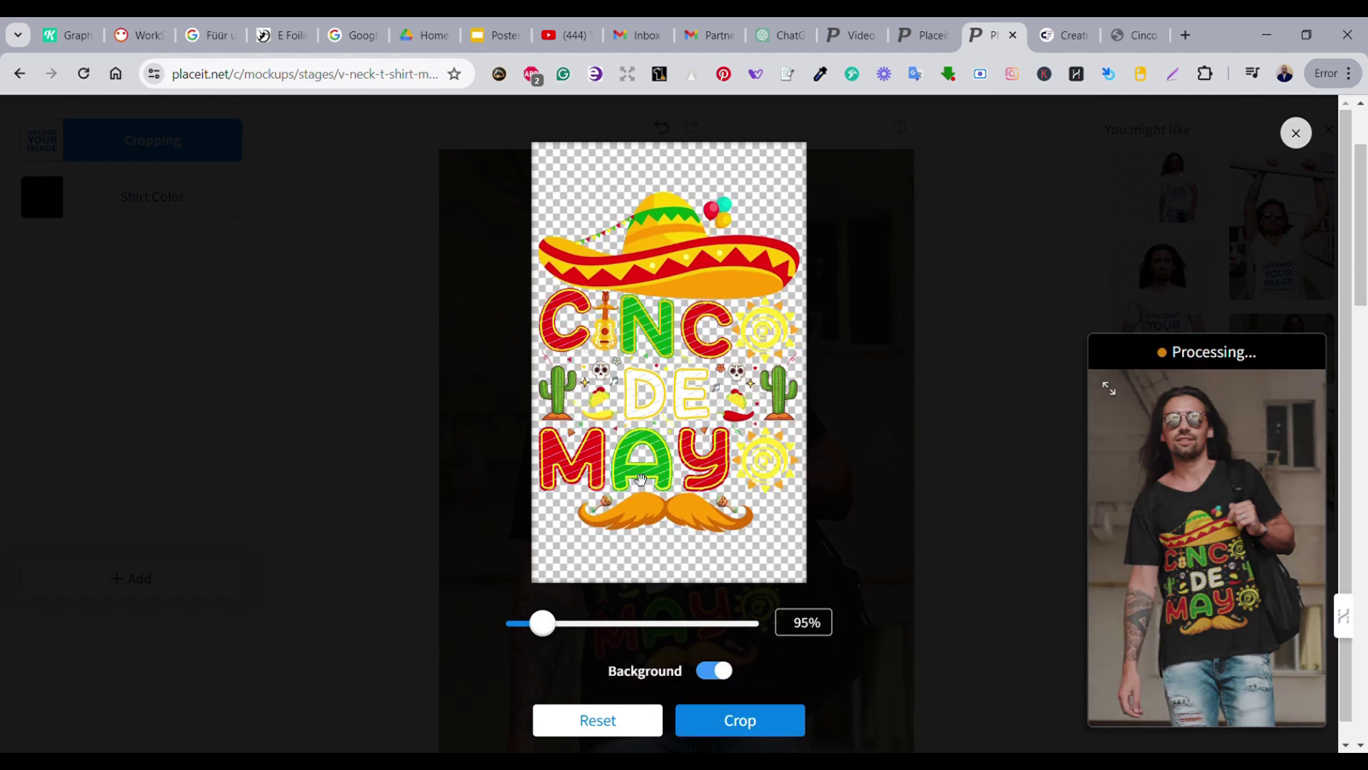
{"action": "left_click_drag", "start_coordinate": [651, 407], "coordinate": [651, 380]}
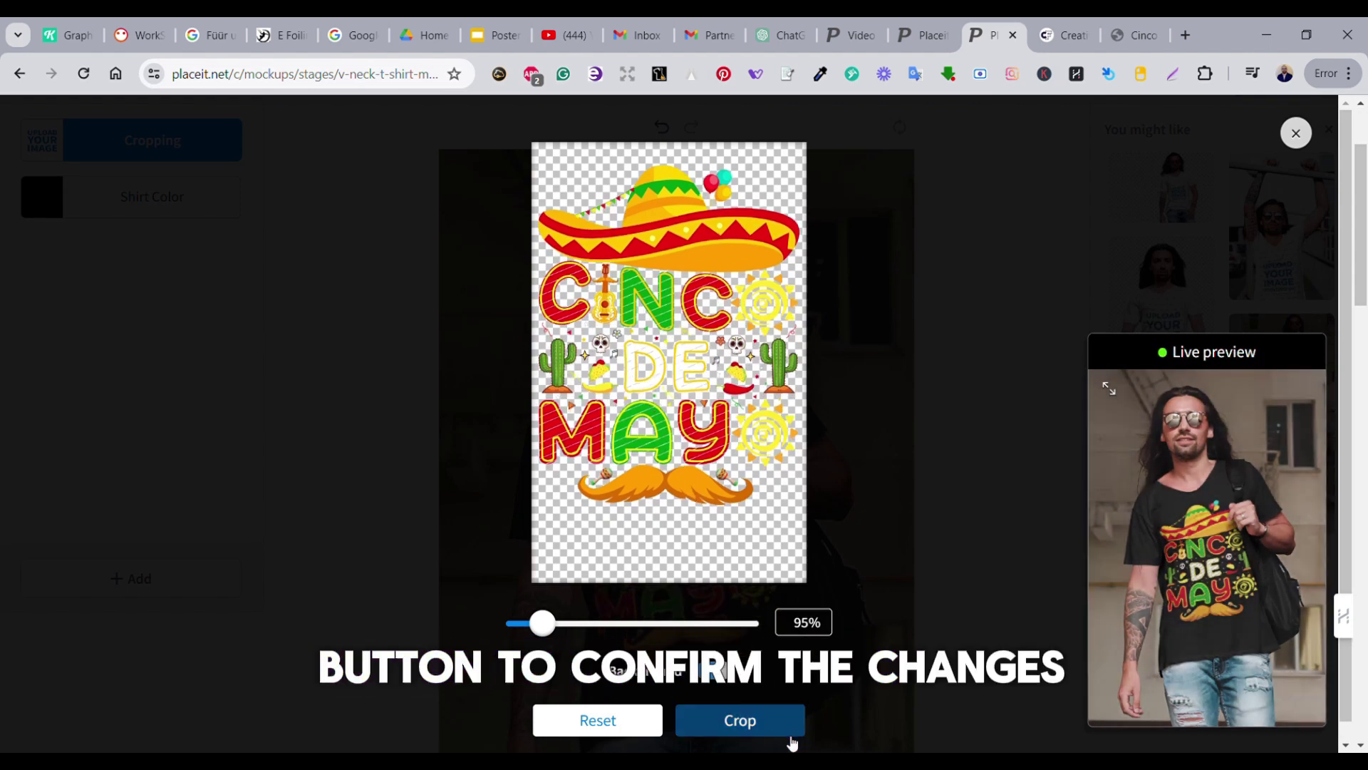
{"action": "left_click", "coordinate": [752, 716]}
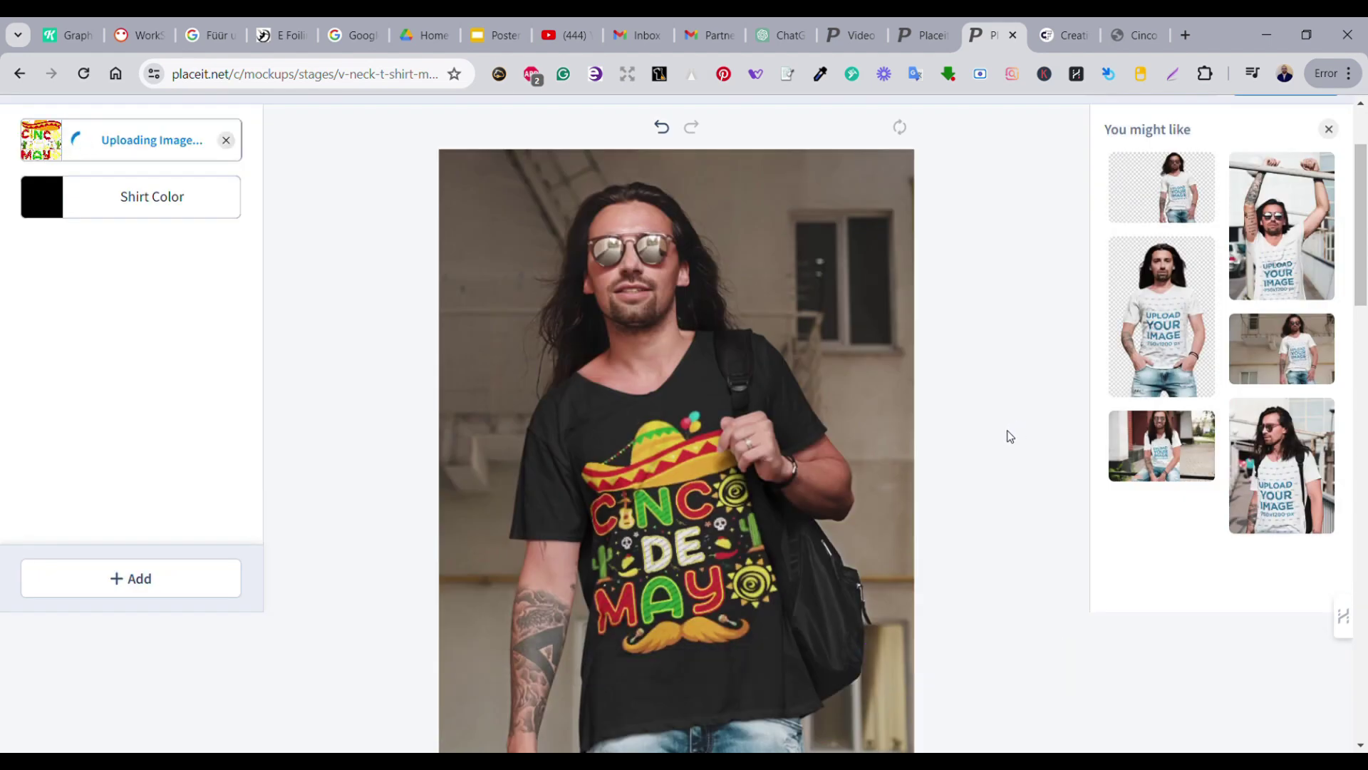
Scroll through the T-shirt video mockup of the man in the black Cinco de Mayo shirt.
{"action": "scroll", "coordinate": [941, 387], "scroll_direction": "down", "scroll_amount": 1}
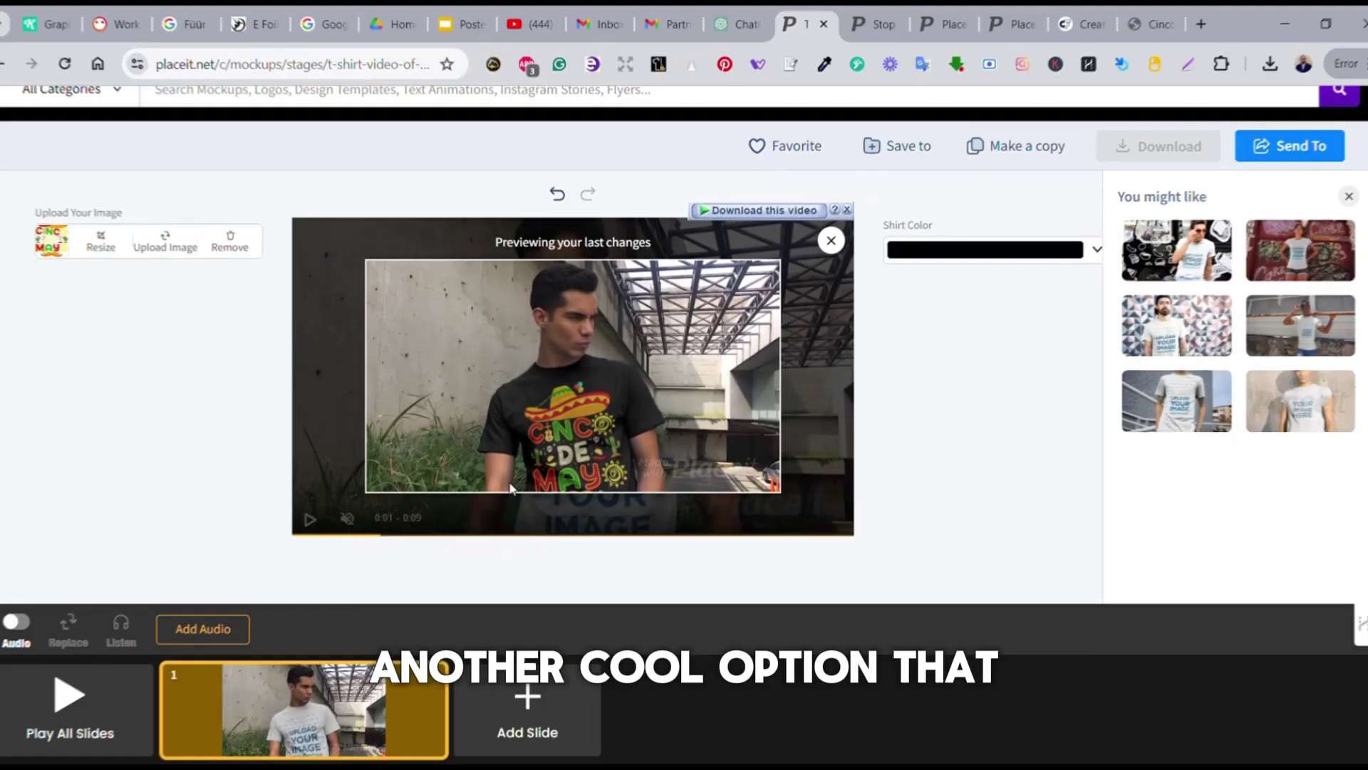
{"action": "scroll", "coordinate": [442, 575], "scroll_direction": "down", "scroll_amount": 1}
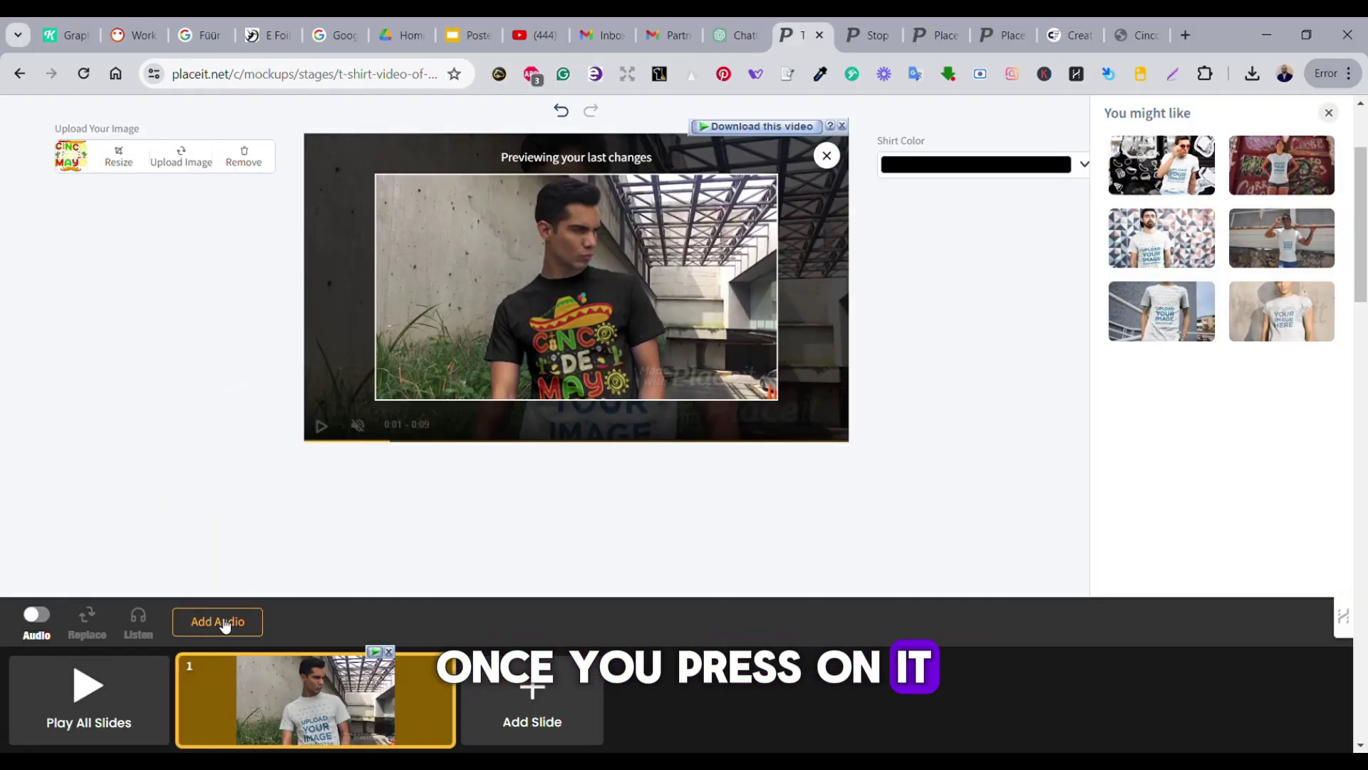
Preview the first track in the Audio Library, then play all slides of the Cinco de Mayo video.
{"action": "left_click", "coordinate": [222, 622]}
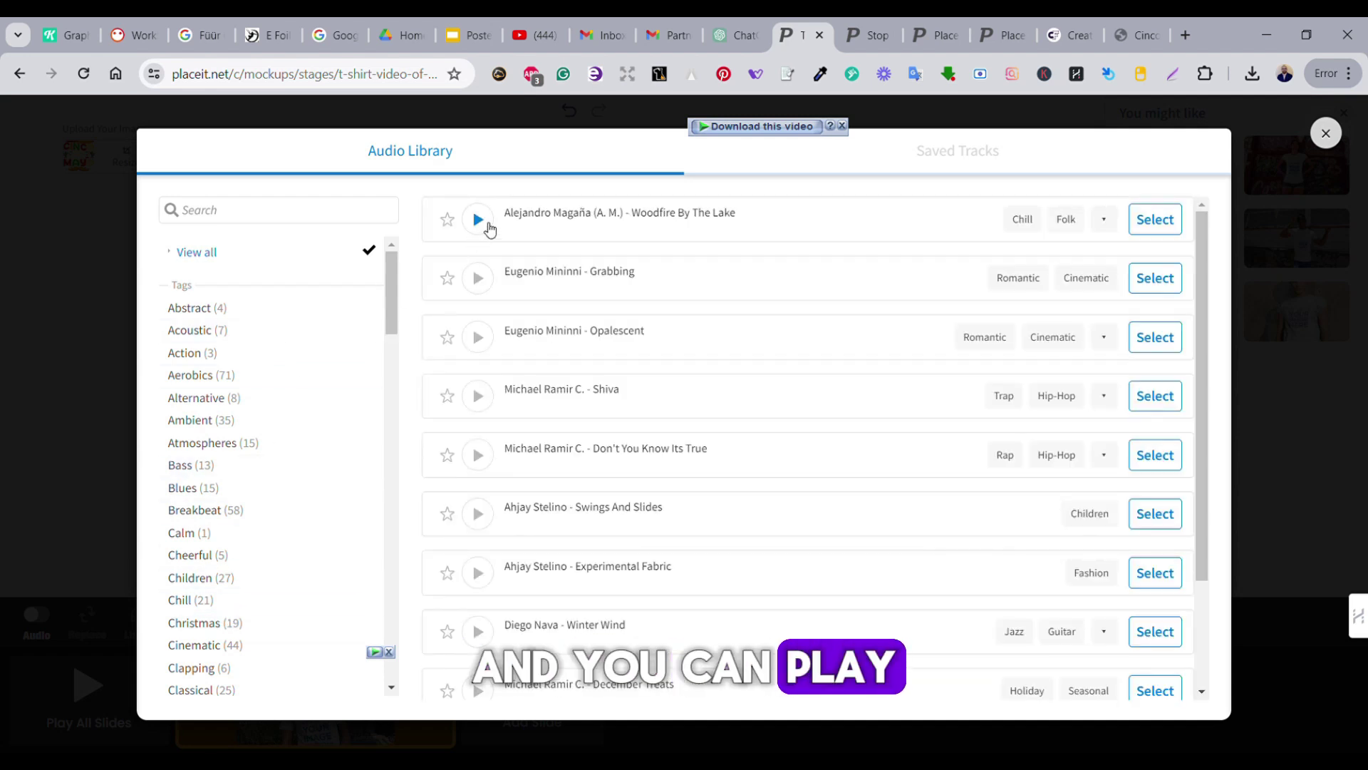
{"action": "left_click", "coordinate": [488, 225]}
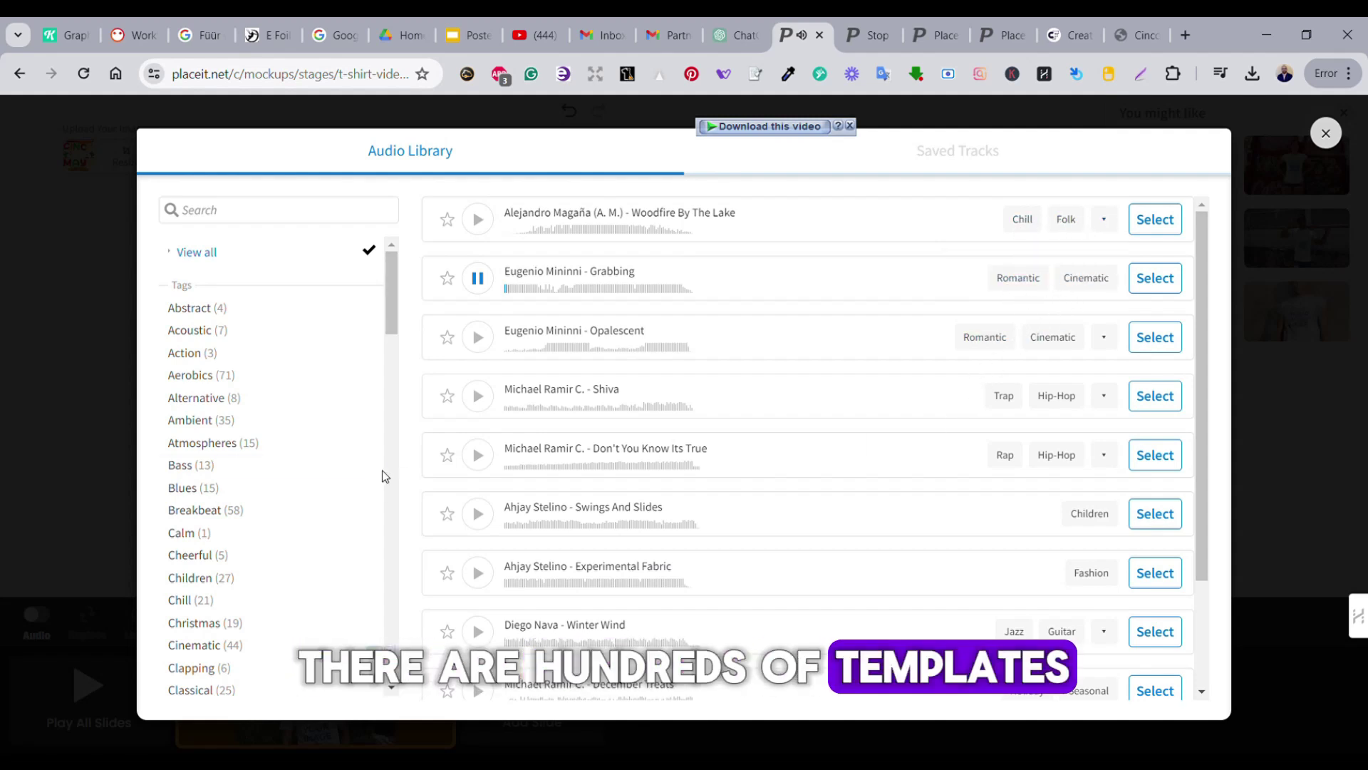
{"action": "left_click_drag", "start_coordinate": [388, 292], "coordinate": [408, 446]}
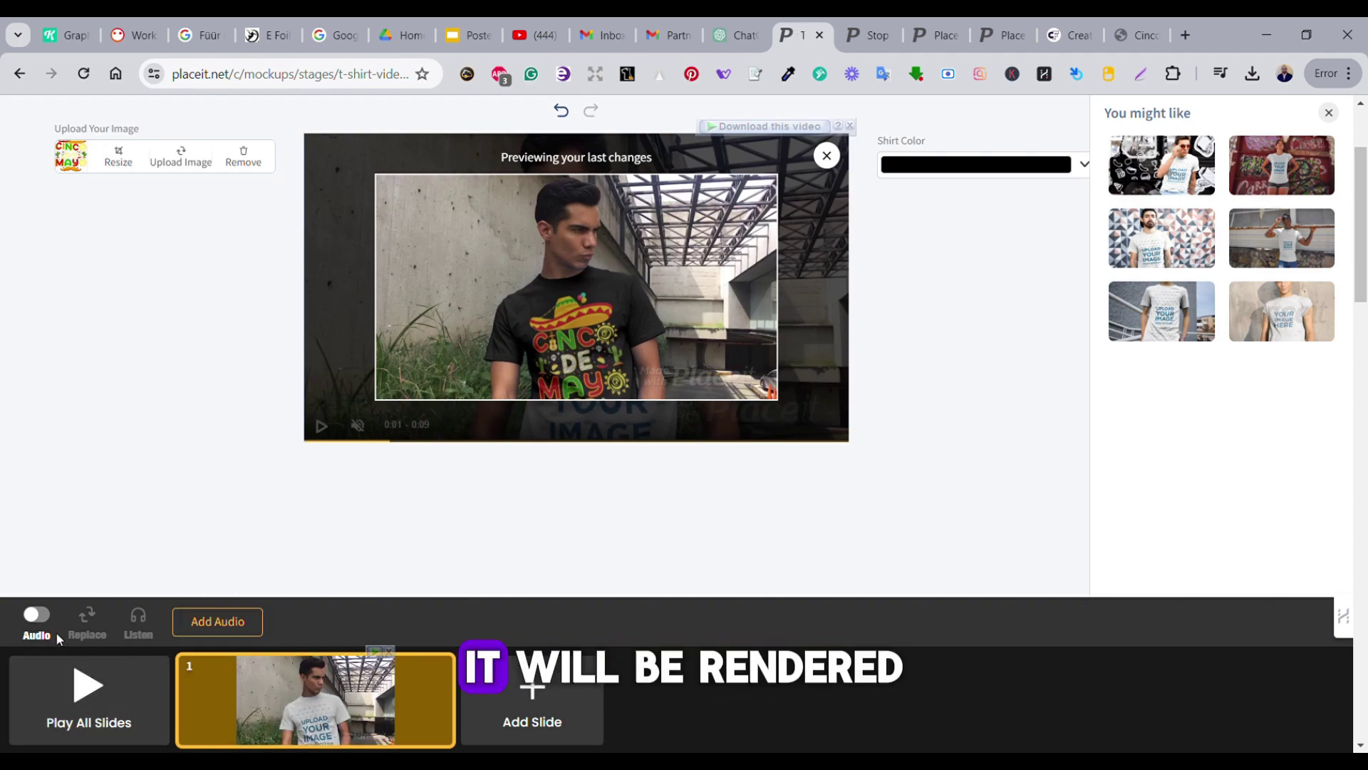
{"action": "left_click", "coordinate": [114, 724]}
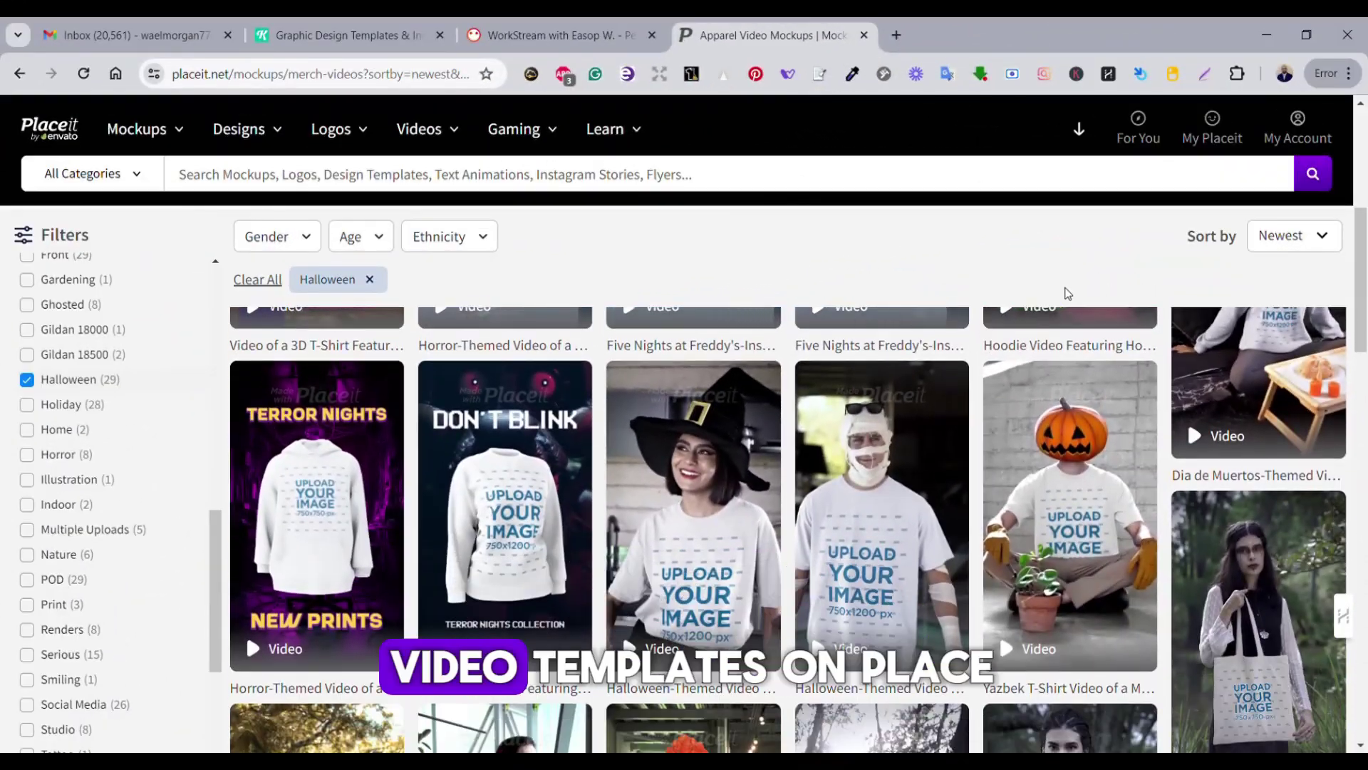
Scroll through the Holiday and POD apparel video results of Christmas T-shirt and hoodie templates.
{"action": "scroll", "coordinate": [1069, 342], "scroll_direction": "down", "scroll_amount": 2}
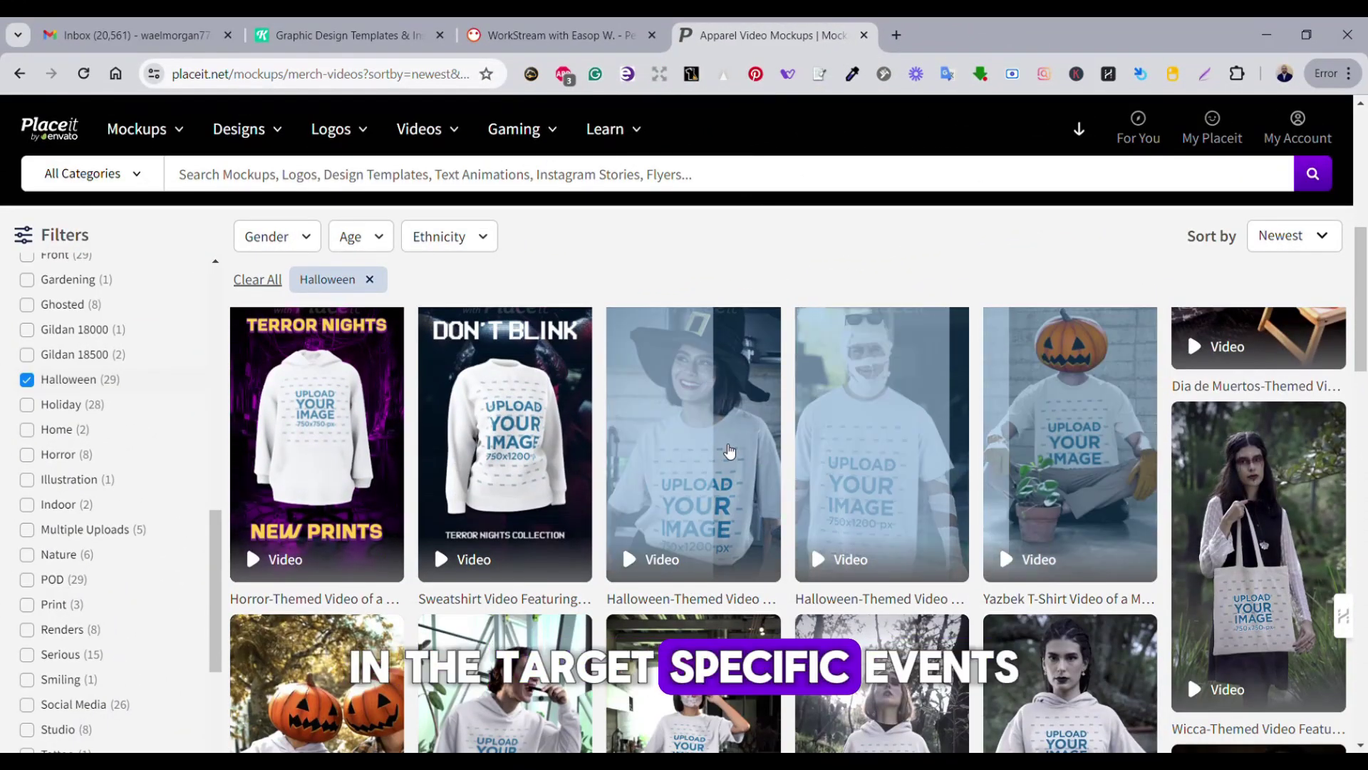
{"action": "scroll", "coordinate": [729, 451], "scroll_direction": "down", "scroll_amount": 2}
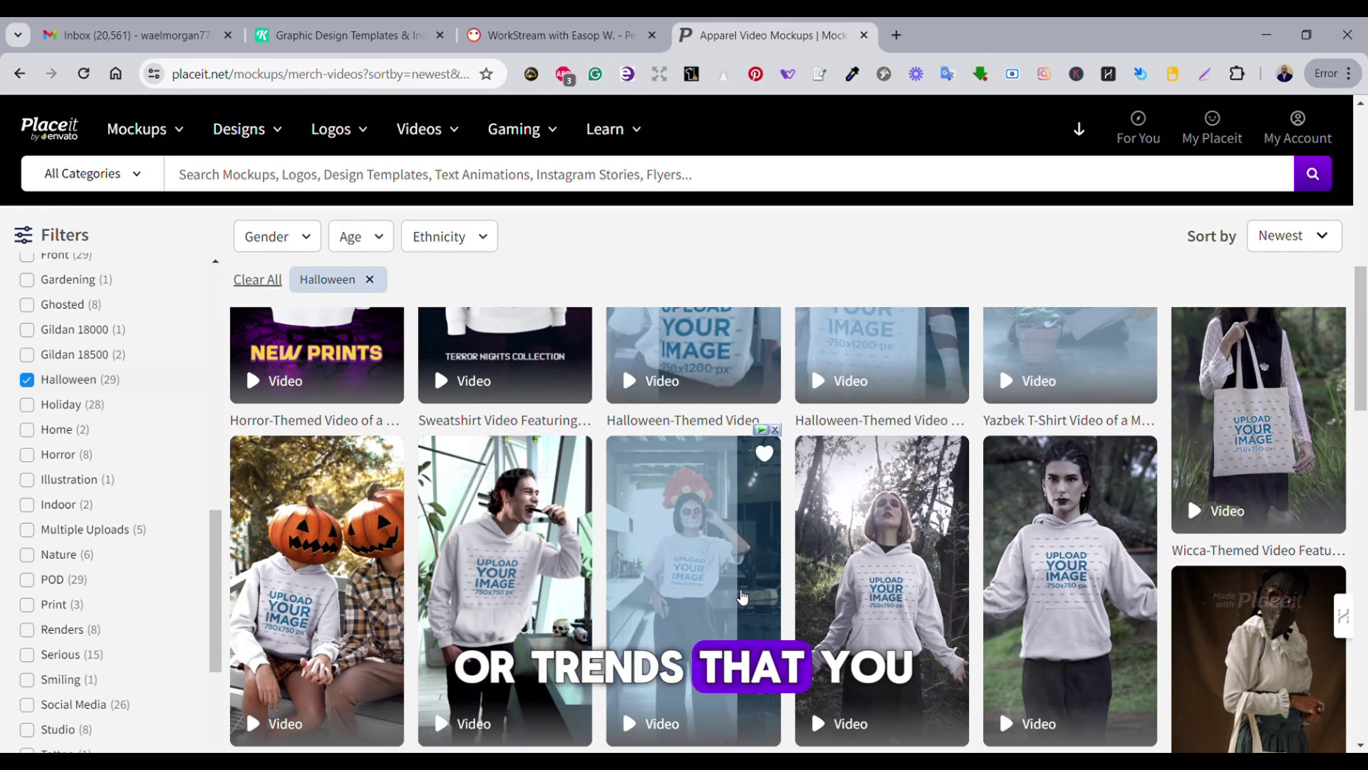
{"action": "scroll", "coordinate": [348, 564], "scroll_direction": "down", "scroll_amount": 1}
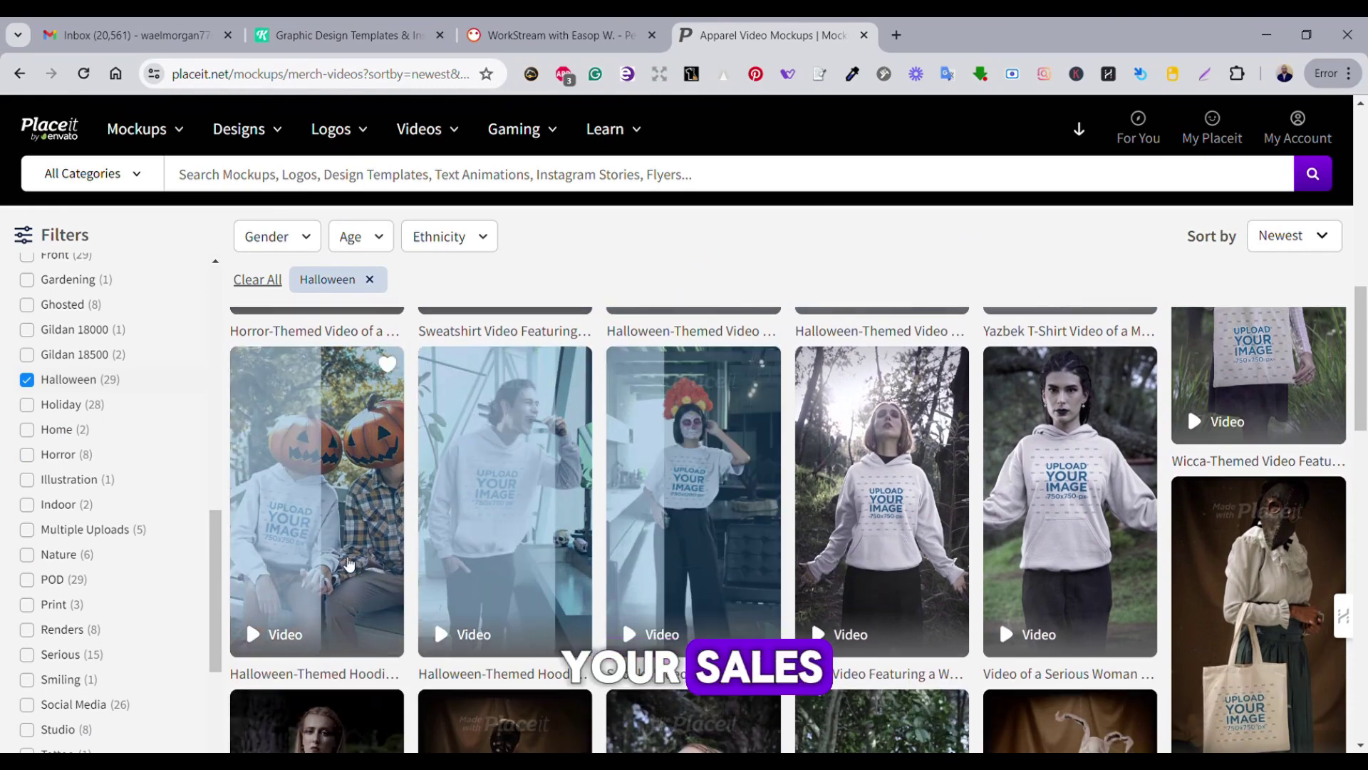
{"action": "scroll", "coordinate": [349, 563], "scroll_direction": "down", "scroll_amount": 3}
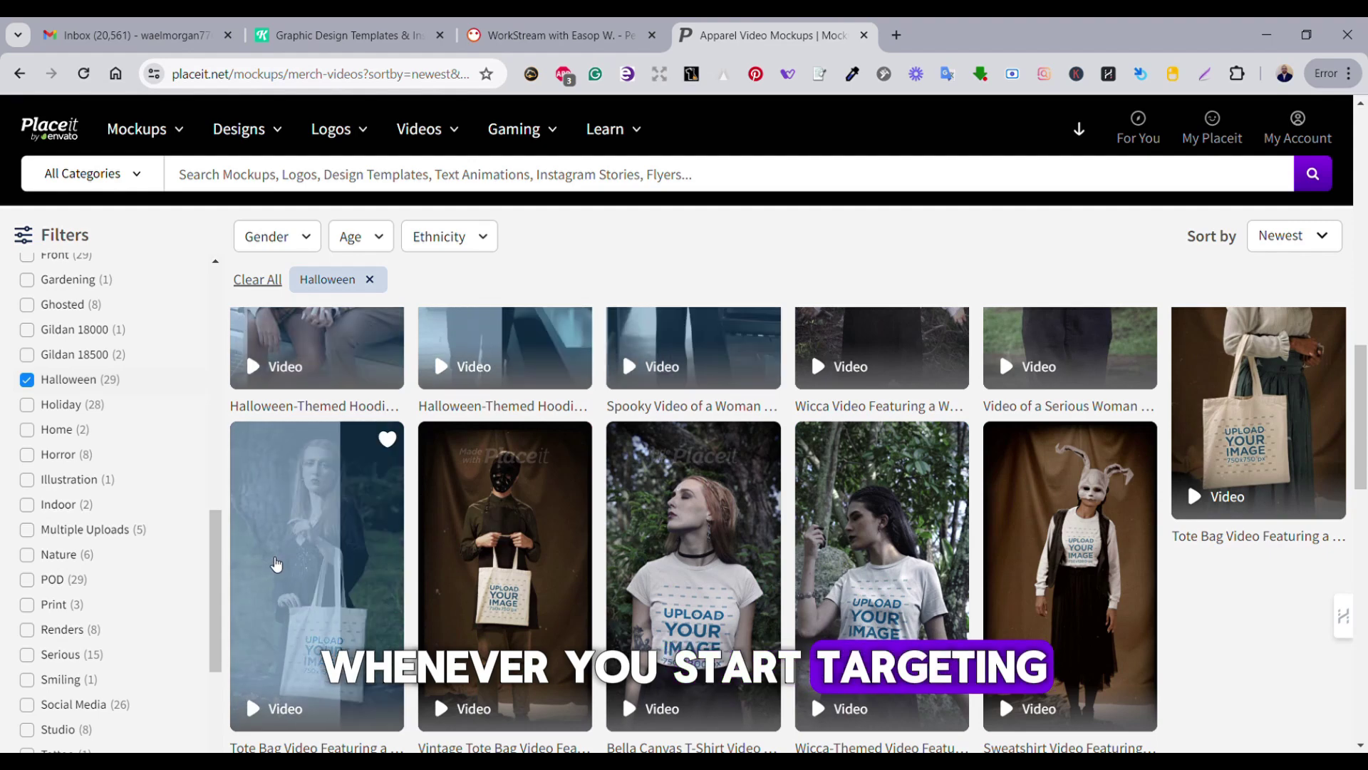
{"action": "scroll", "coordinate": [216, 572], "scroll_direction": "down", "scroll_amount": 1}
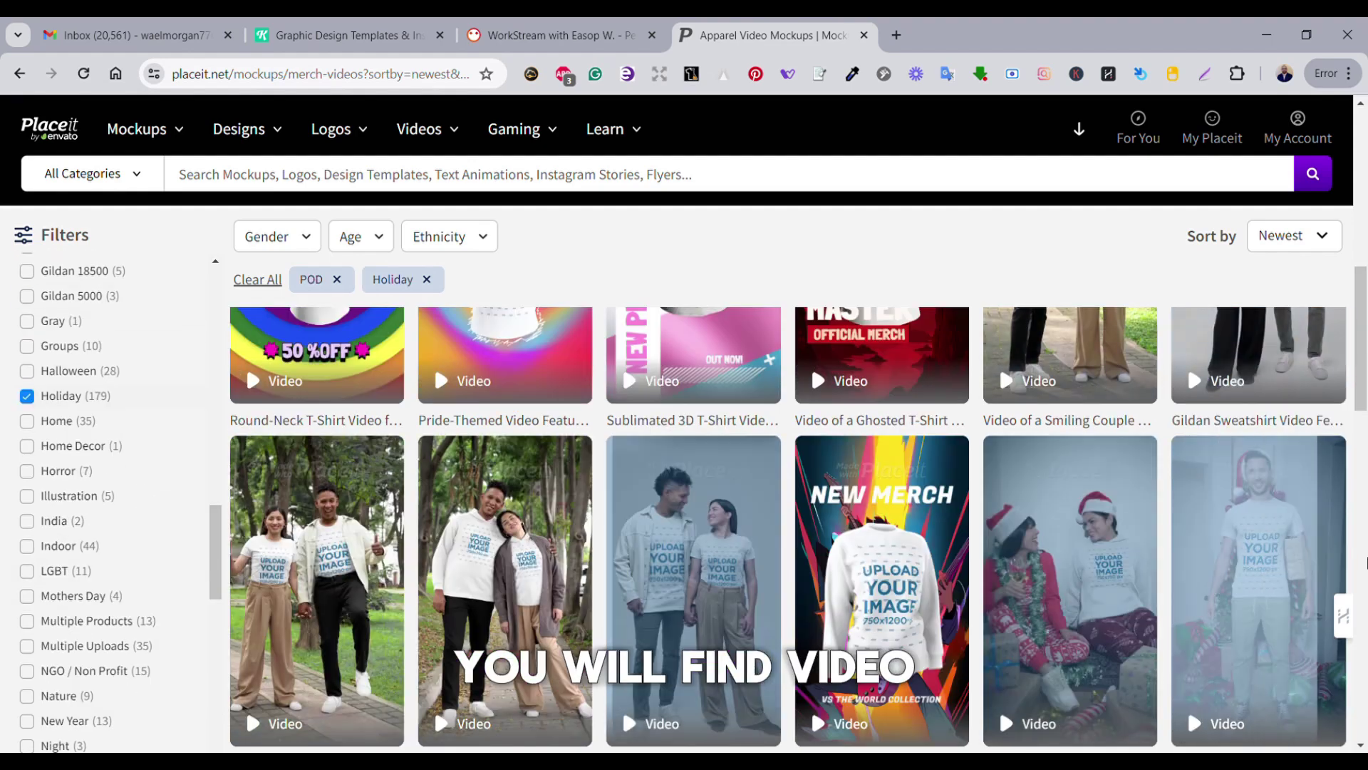
{"action": "scroll", "coordinate": [1365, 554], "scroll_direction": "down", "scroll_amount": 1}
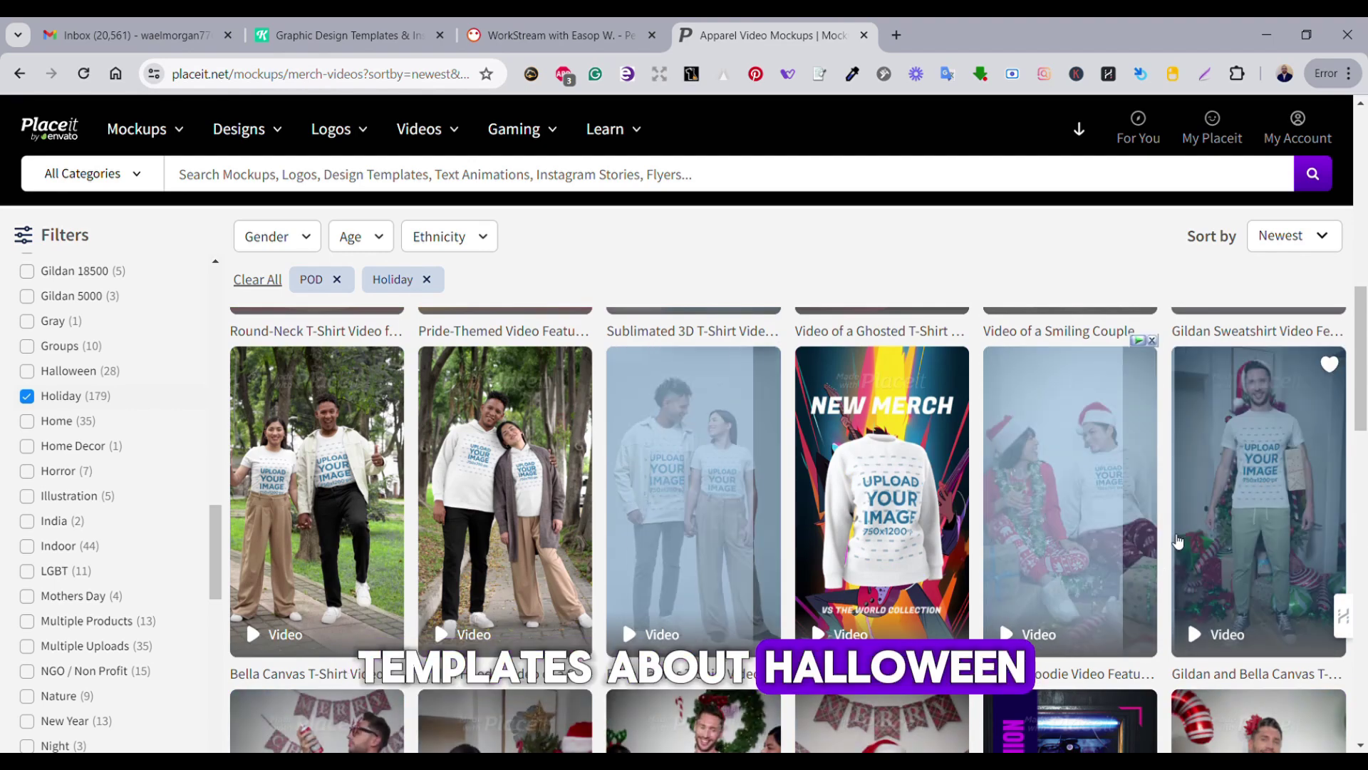
{"action": "scroll", "coordinate": [1179, 540], "scroll_direction": "down", "scroll_amount": 2}
{"action": "scroll", "coordinate": [1273, 593], "scroll_direction": "down", "scroll_amount": 1}
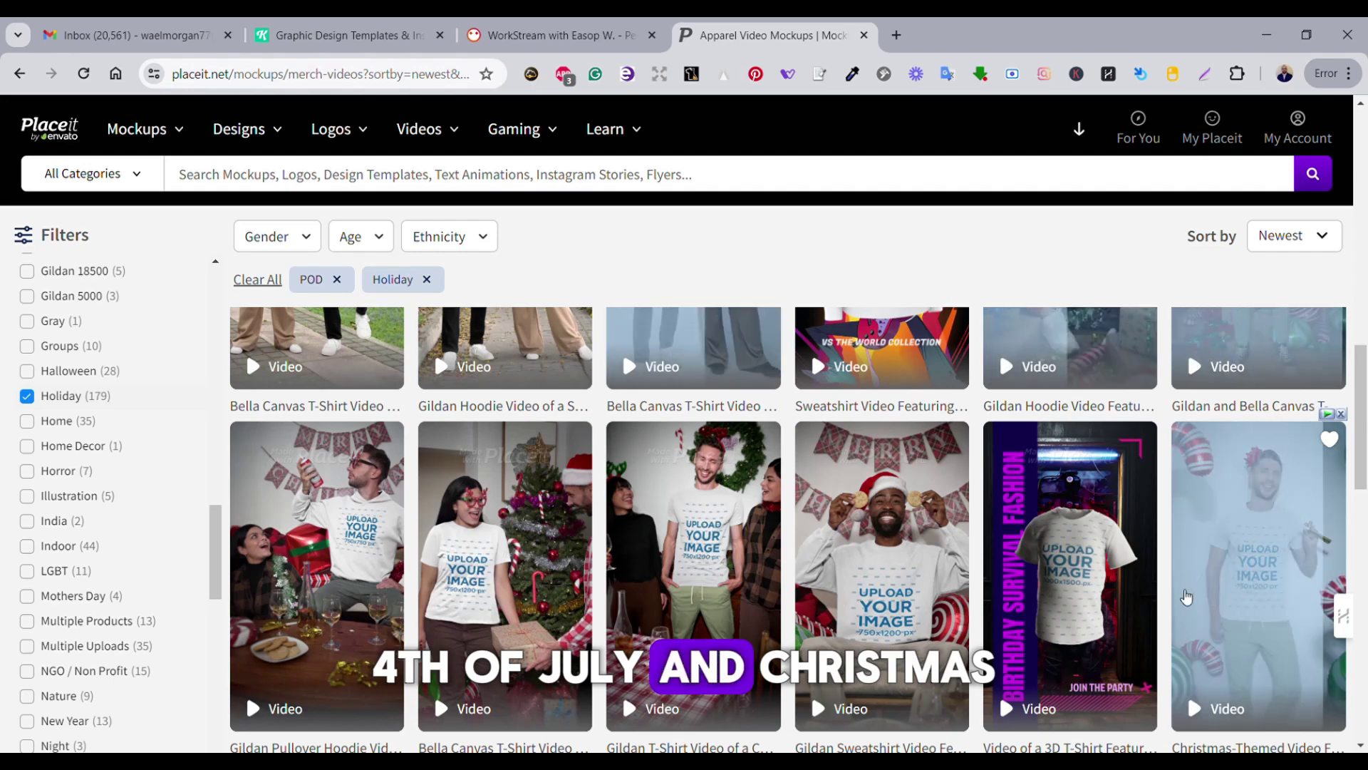
{"action": "scroll", "coordinate": [617, 617], "scroll_direction": "down", "scroll_amount": 1}
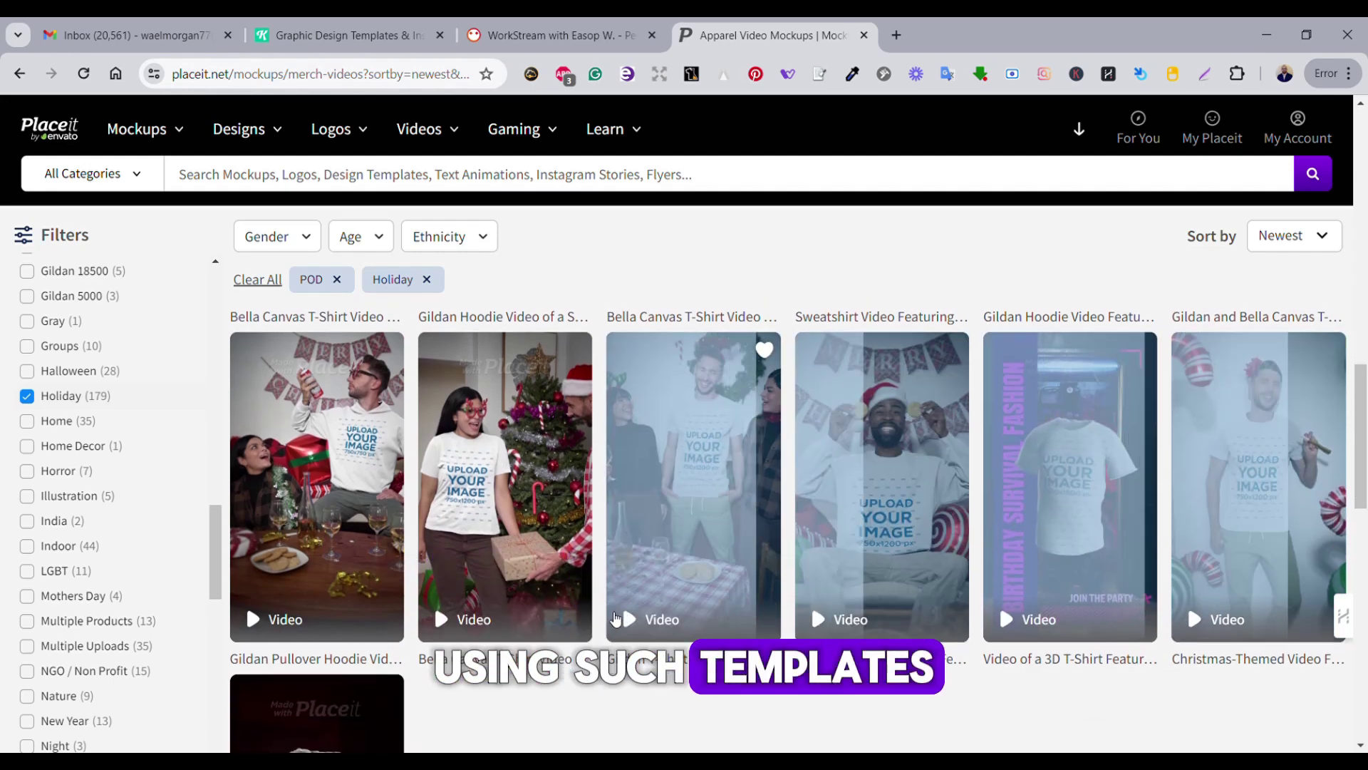
{"action": "scroll", "coordinate": [617, 617], "scroll_direction": "down", "scroll_amount": 1}
{"action": "scroll", "coordinate": [674, 600], "scroll_direction": "up", "scroll_amount": 2}
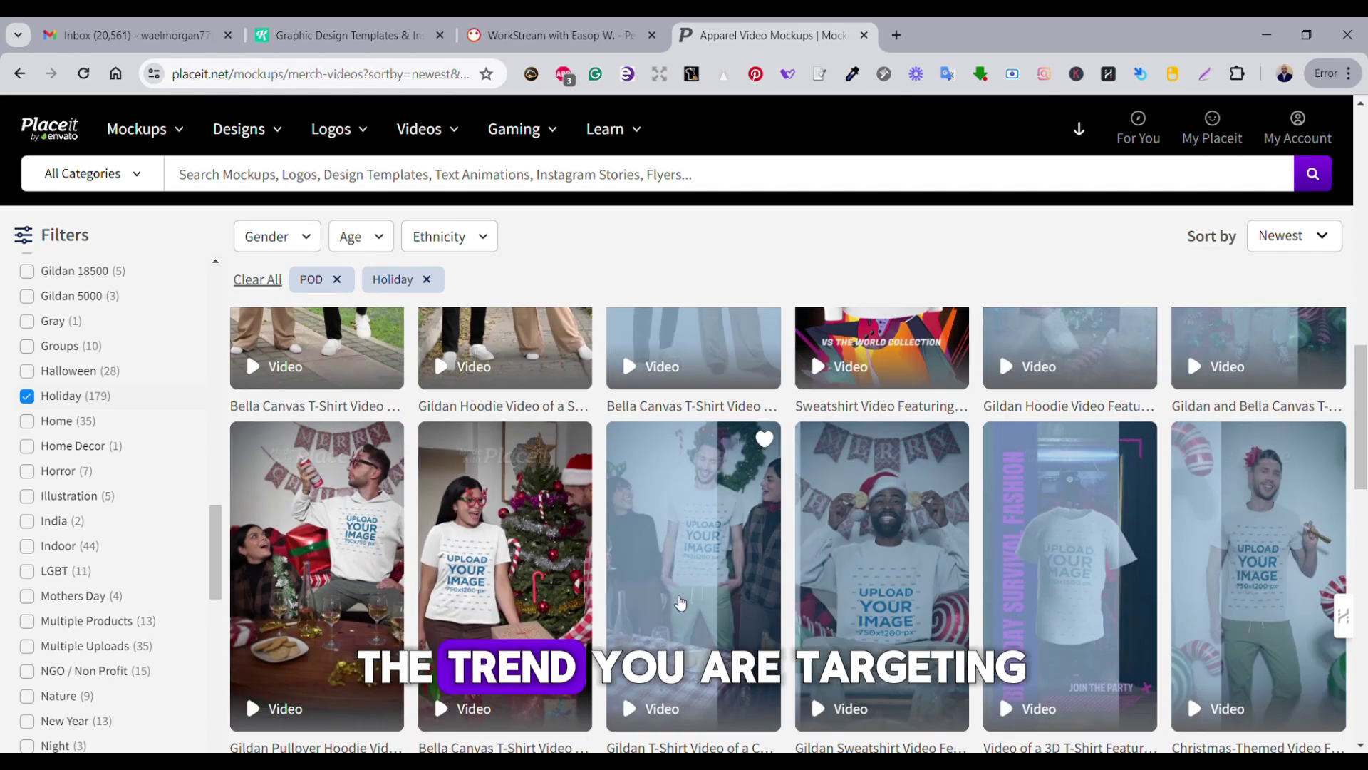